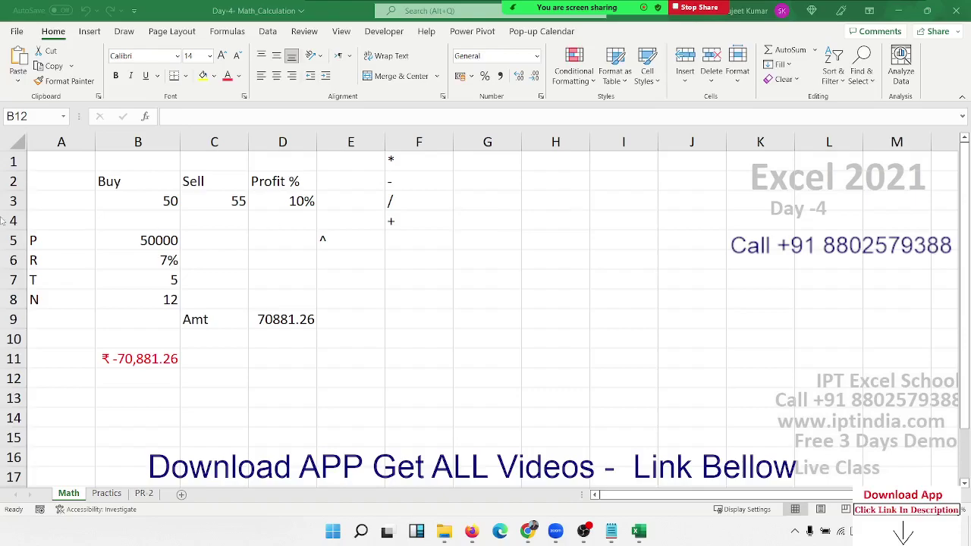
Select the whole Math sheet and delete all its contents, restoring default column widths
left_click(15, 144)
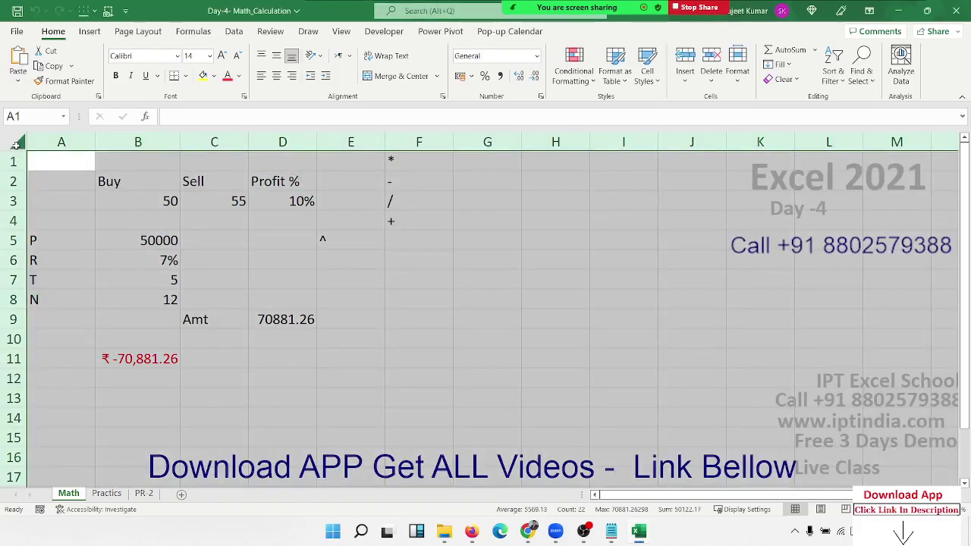
key("ctrl+minus")
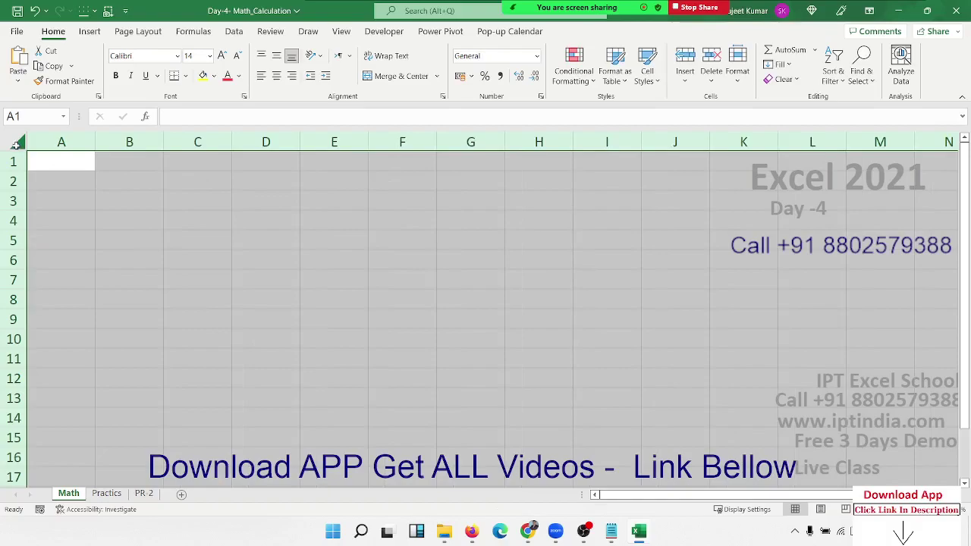
key("Right")
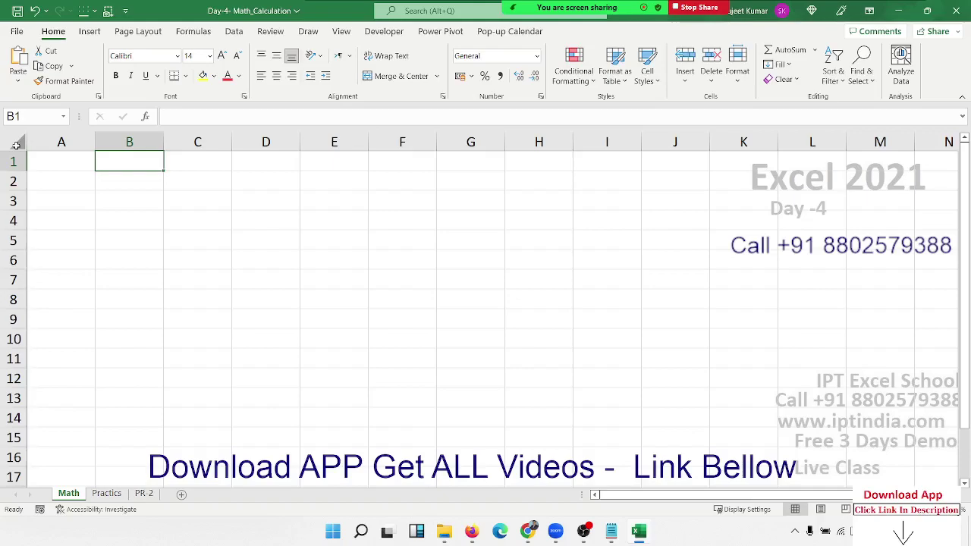
Enter the Buy heading in B2 with 50 beneath it in B3
key("Down")
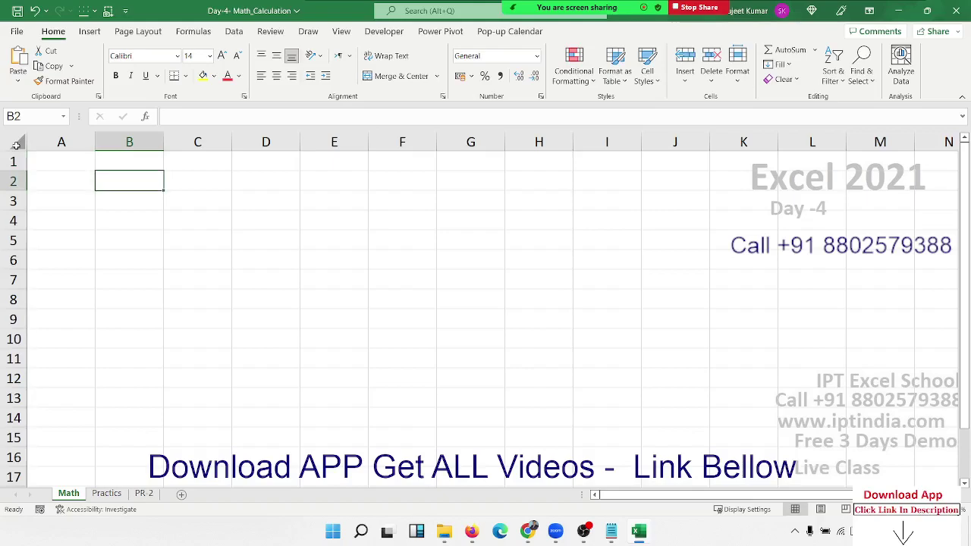
type("Buy")
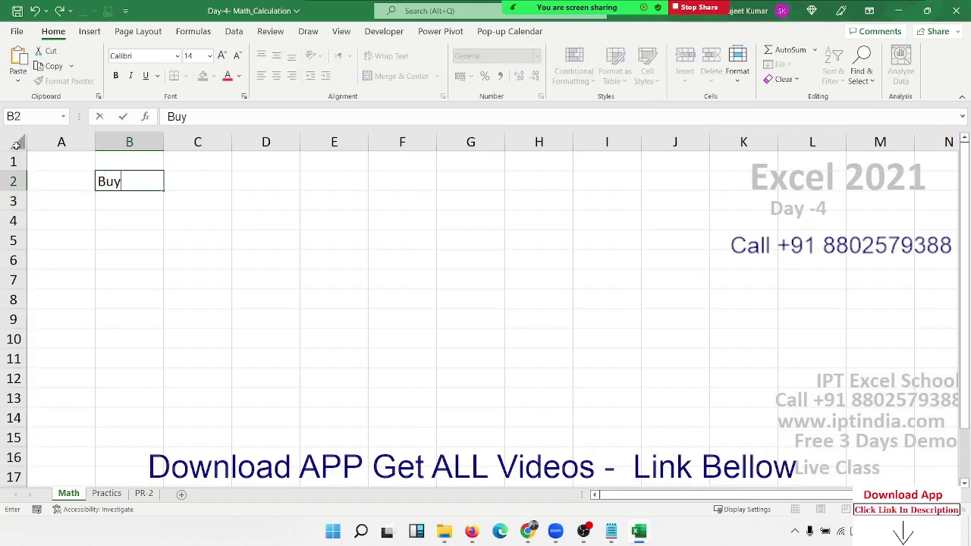
key("Return")
type("50")
key("Tab")
Enter the Sell heading in C2 with 55 beneath it in C3
key("Up")
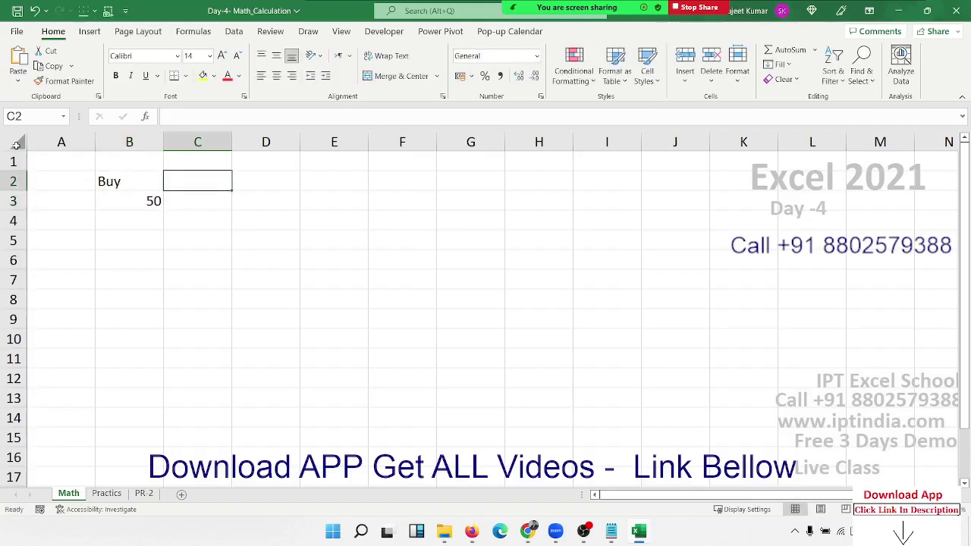
type("Se;")
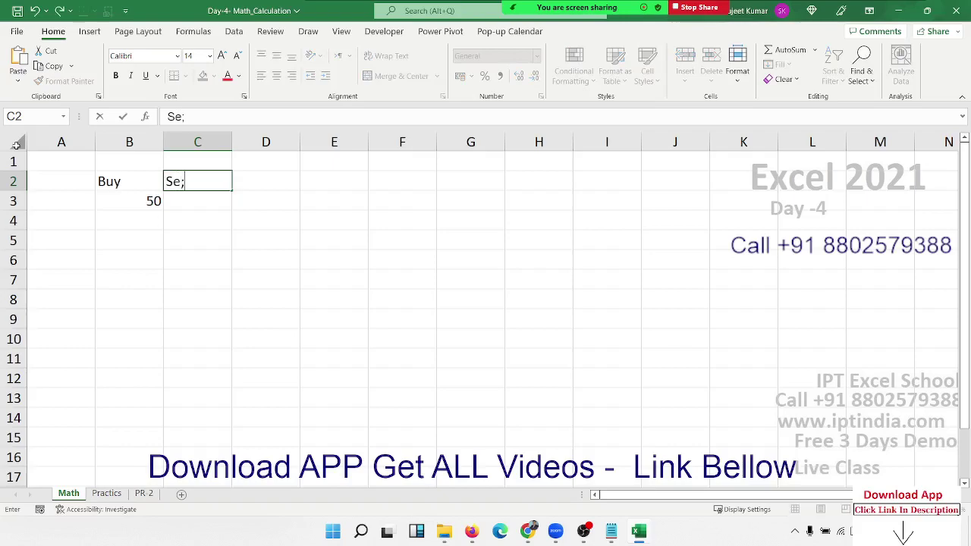
key("BackSpace")
type("ll")
key("Return")
type("5")
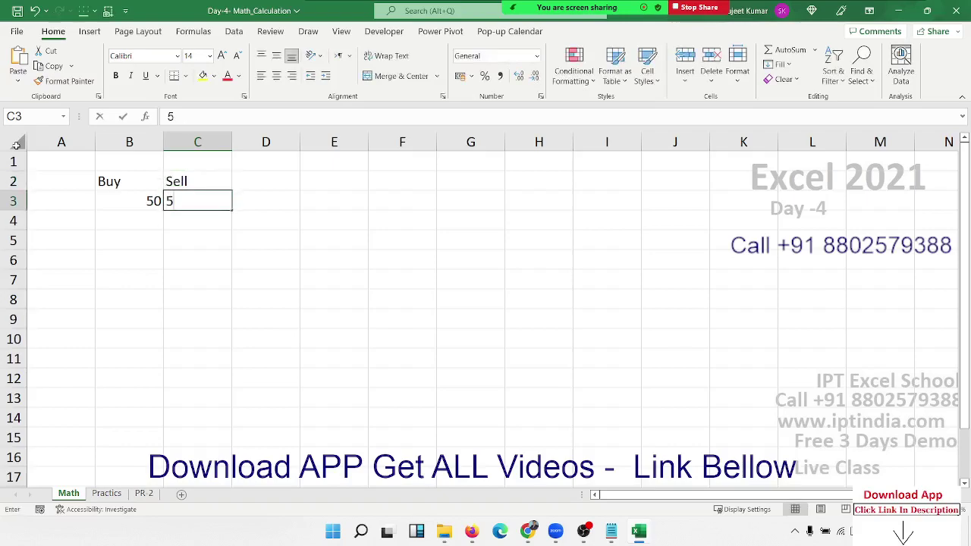
type("5")
key("Tab")
Add the Profit % heading in D2
key("Up")
type("G")
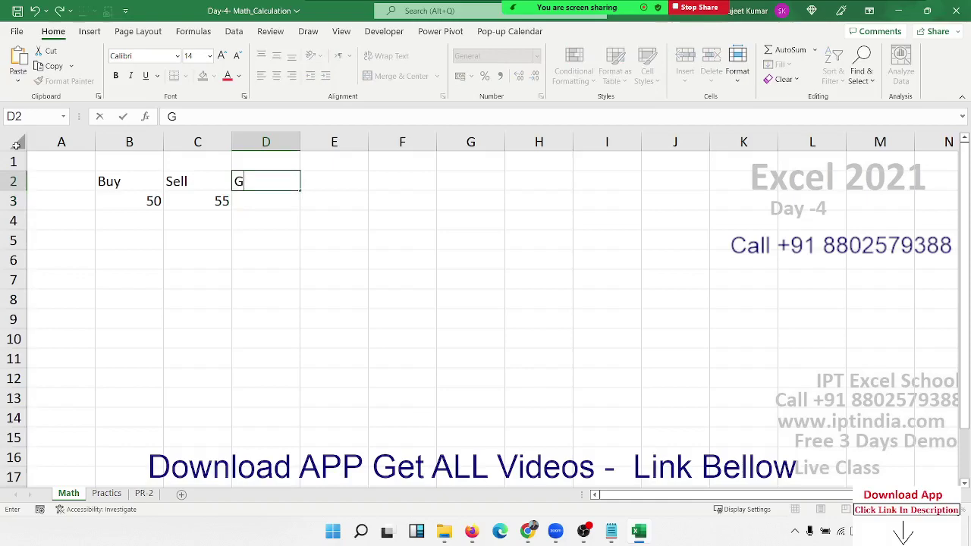
key("BackSpace")
type("Pro")
type("fit")
type(" %")
key("Return")
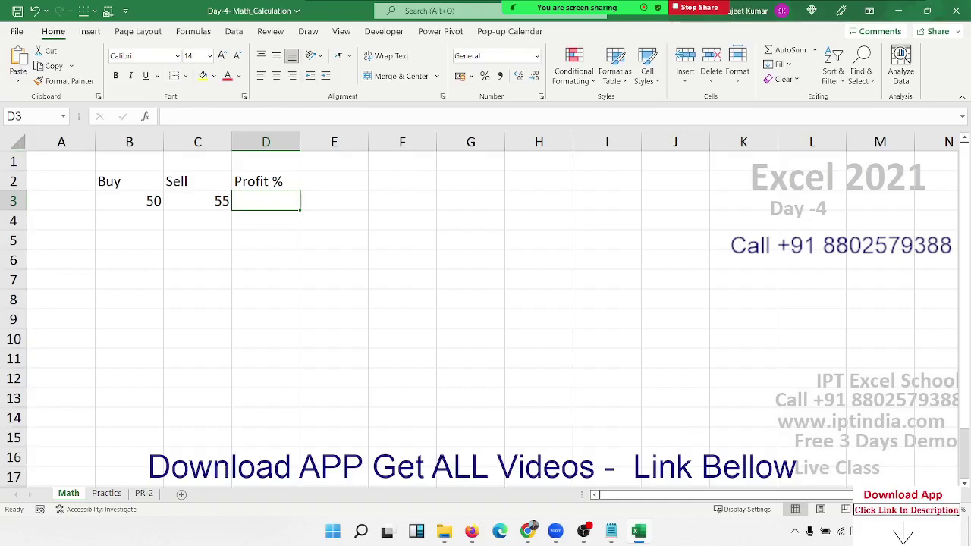
left_click(185, 34)
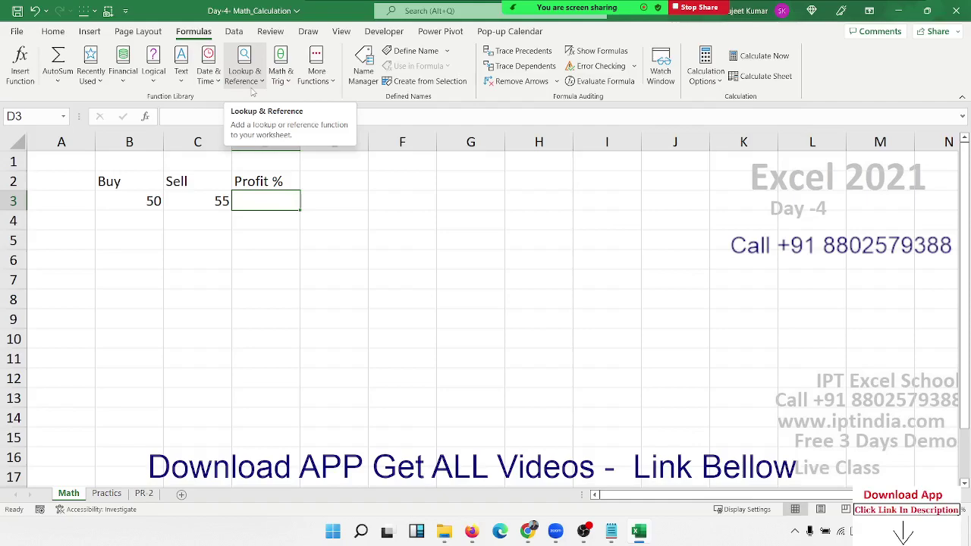
Point out the Sell value in C3 and the Buy value in B3
left_click(192, 200)
left_click(148, 201)
left_click(191, 201)
left_click(295, 201)
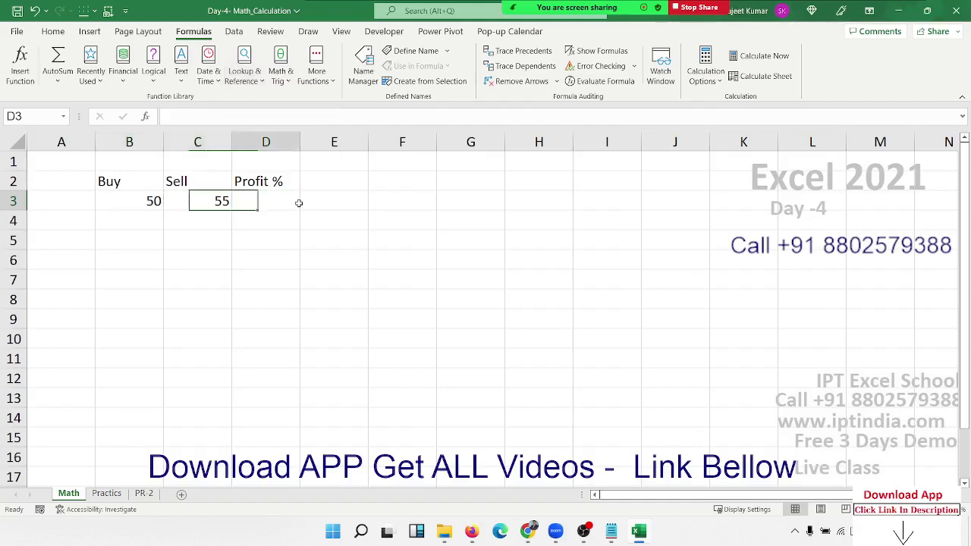
Handwrite (S − B)/B beside the table with the screen-annotation pen, then select D4
left_click(433, 302)
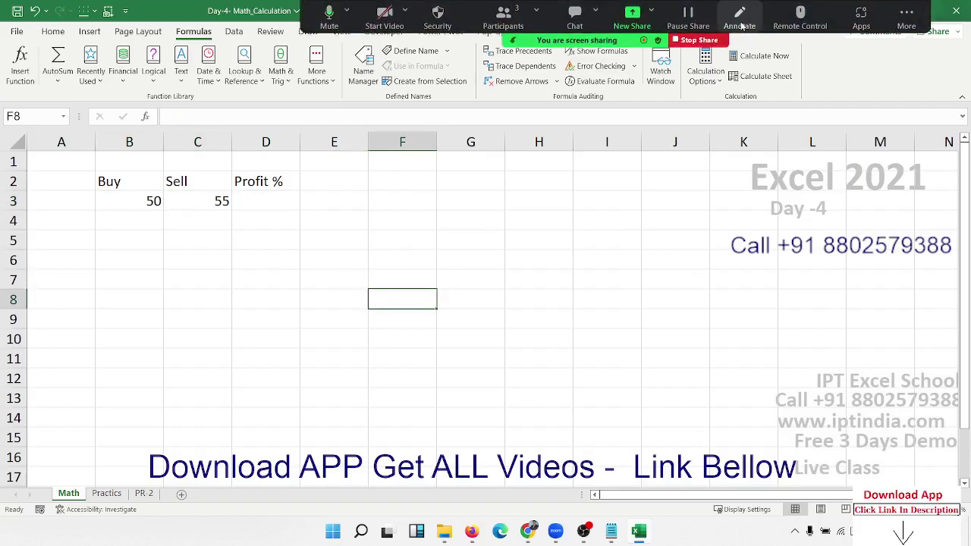
left_click(740, 15)
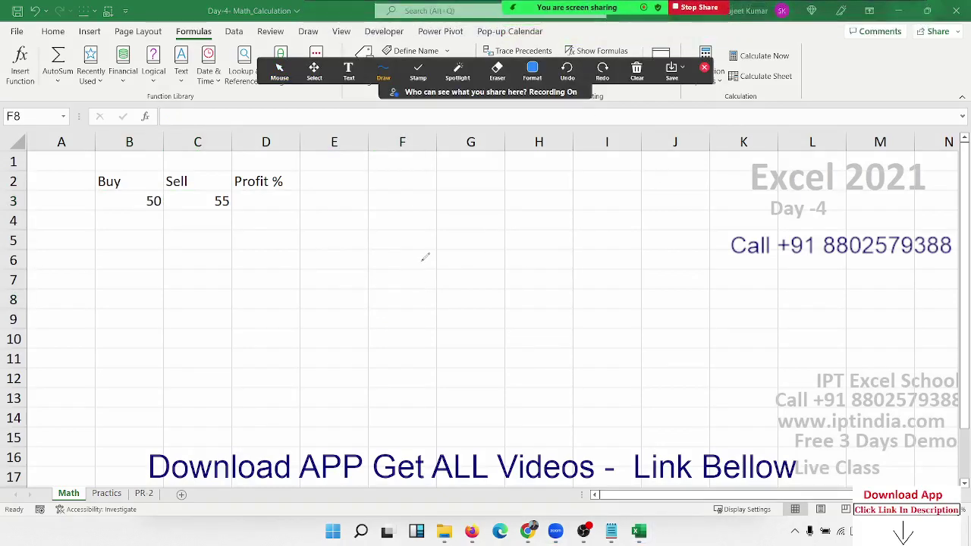
mouse_move(421, 255)
left_mouse_down()
mouse_move(391, 297)
mouse_move(454, 279)
left_mouse_up()
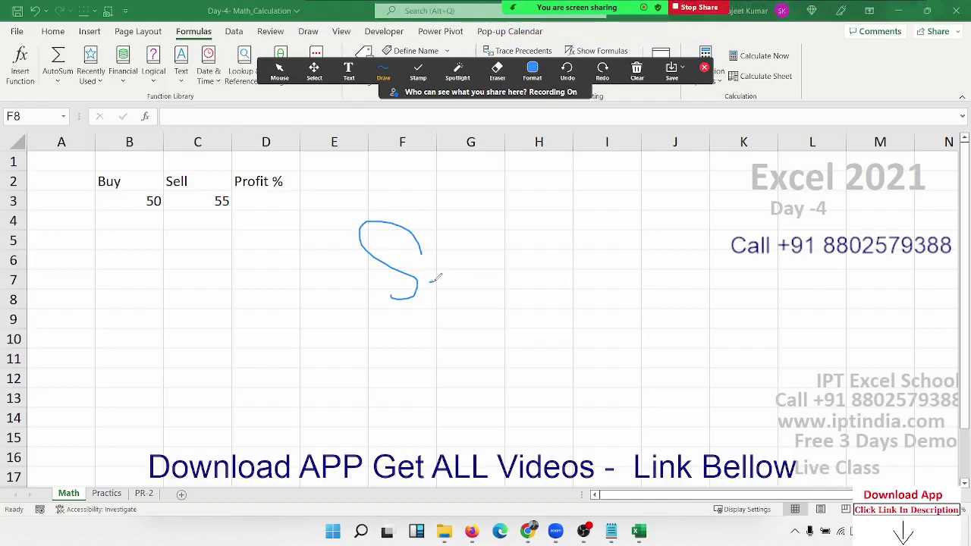
mouse_move(487, 232)
left_mouse_down()
mouse_move(486, 292)
mouse_move(522, 251)
mouse_move(498, 290)
left_mouse_up()
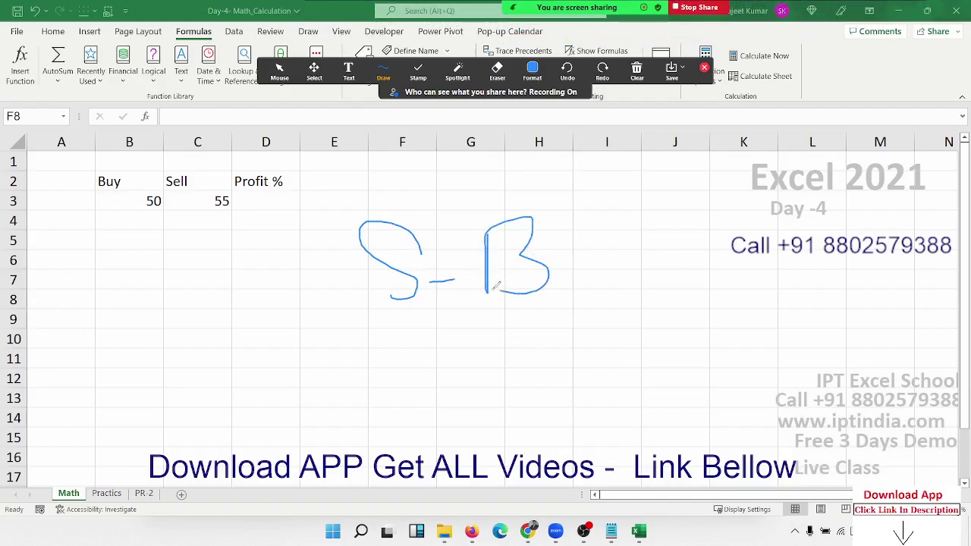
left_click_drag(387, 319, 586, 291)
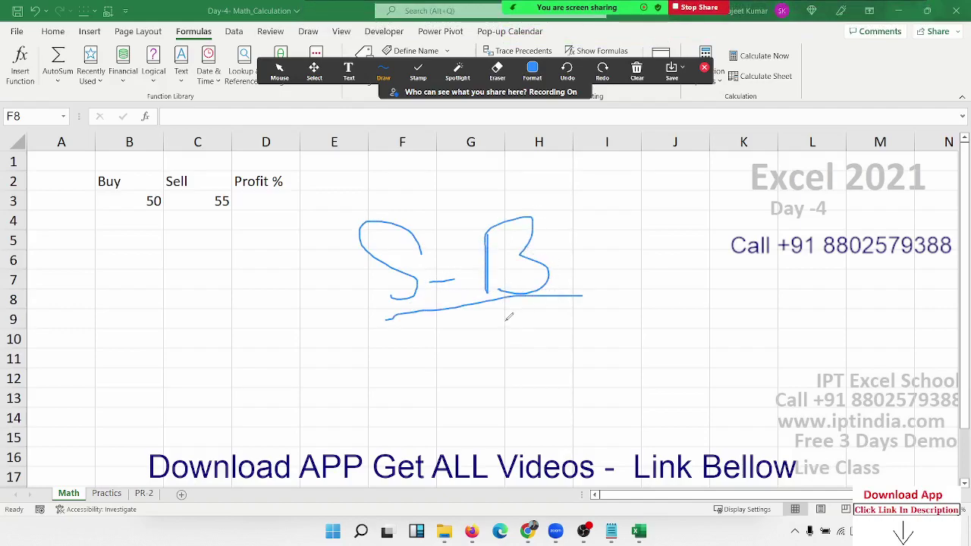
mouse_move(501, 319)
left_mouse_down()
mouse_move(494, 380)
mouse_move(531, 362)
mouse_move(485, 370)
left_mouse_up()
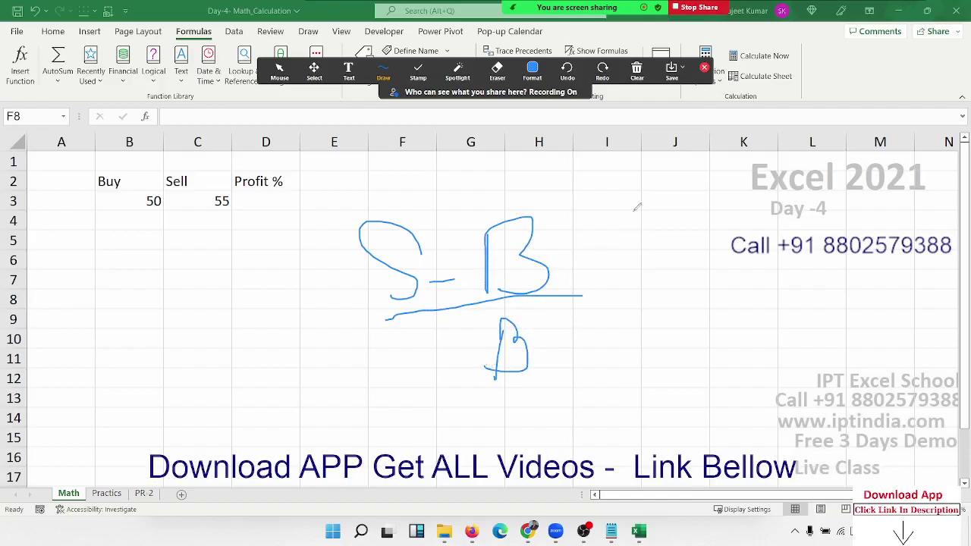
left_click(704, 68)
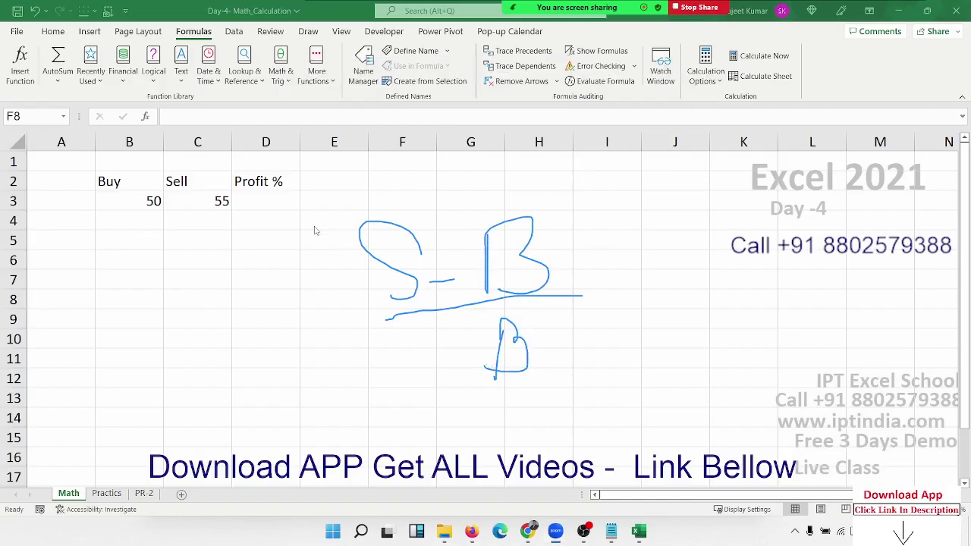
left_click(255, 217)
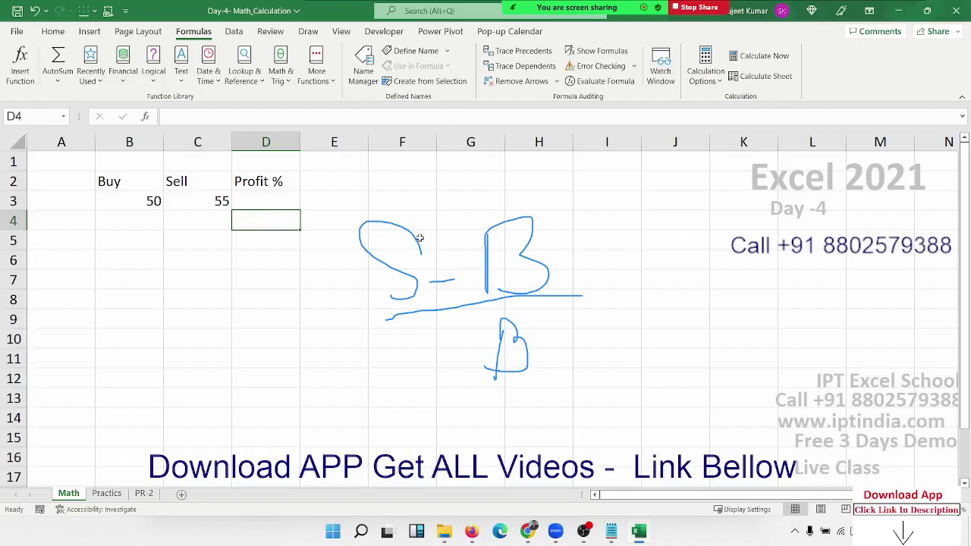
type("=2+2")
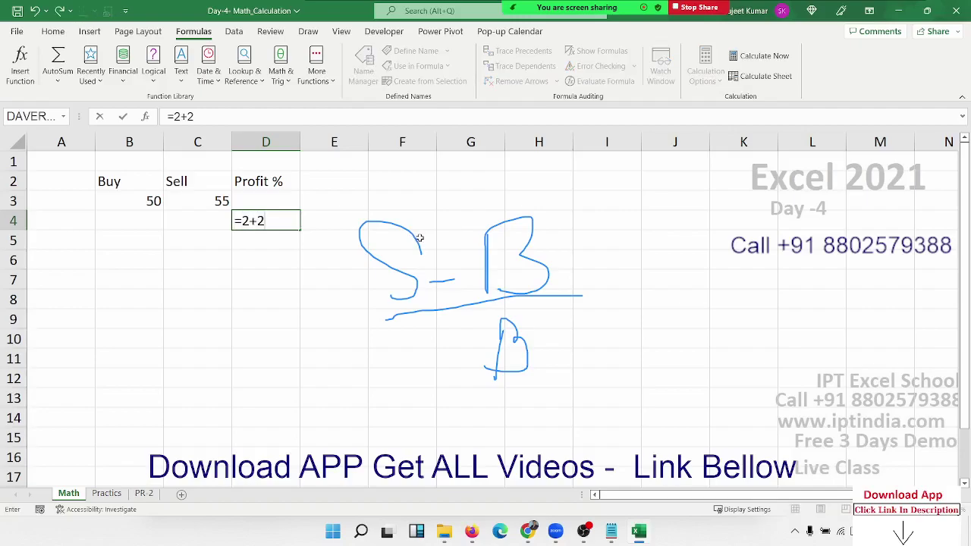
type("/2")
key("Return")
key("Up")
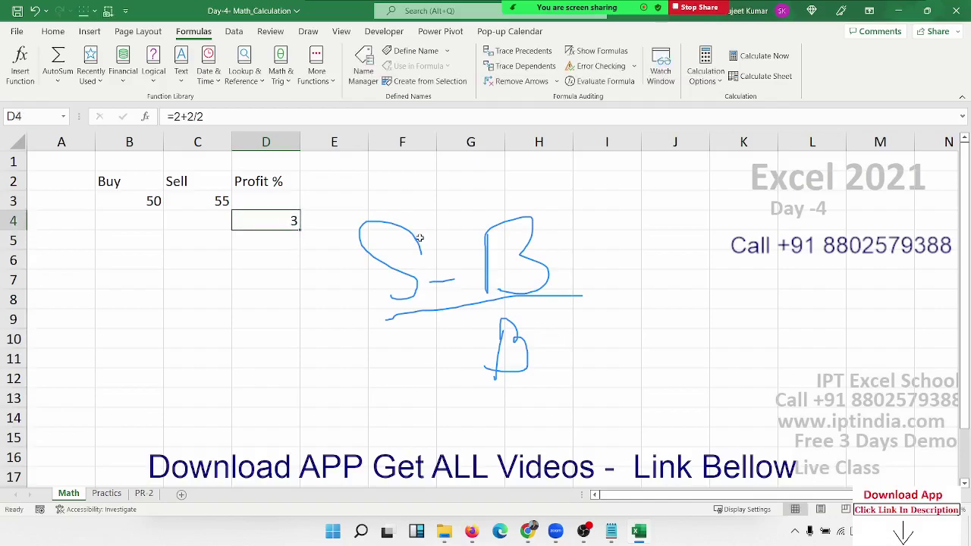
key("F2")
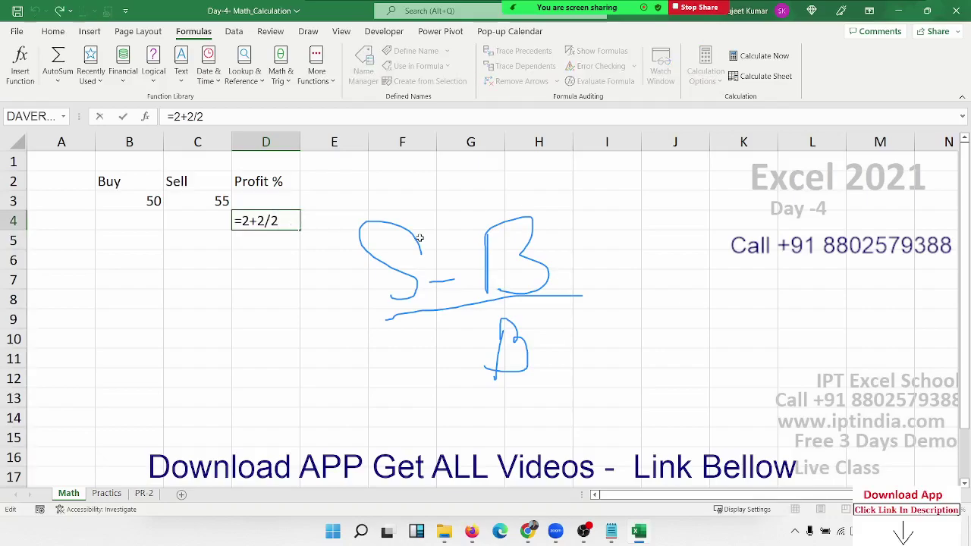
key("Left")
key("Left")
key("Left")
key("Left")
key("Left")
type("(")
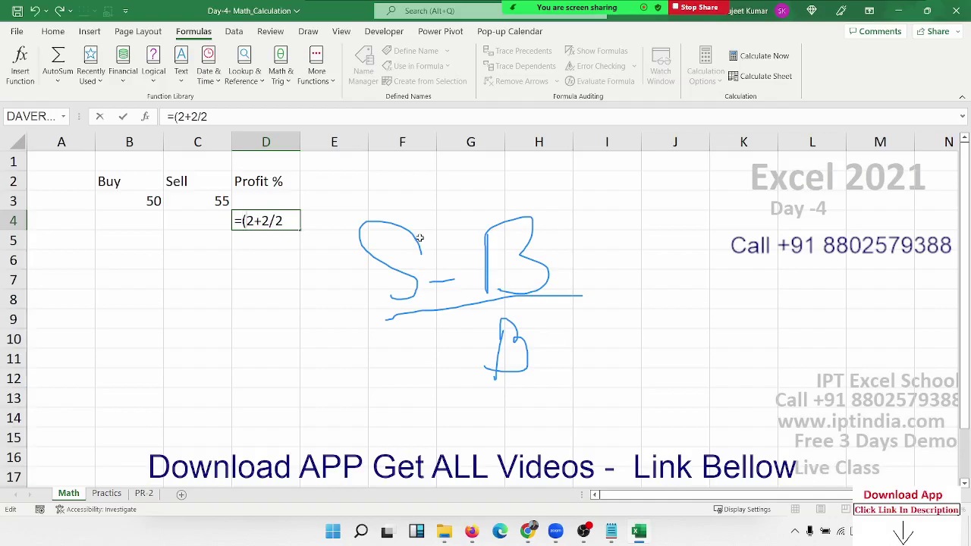
key("Right")
key("Right")
key("Right")
type(")")
key("Return")
key("Up")
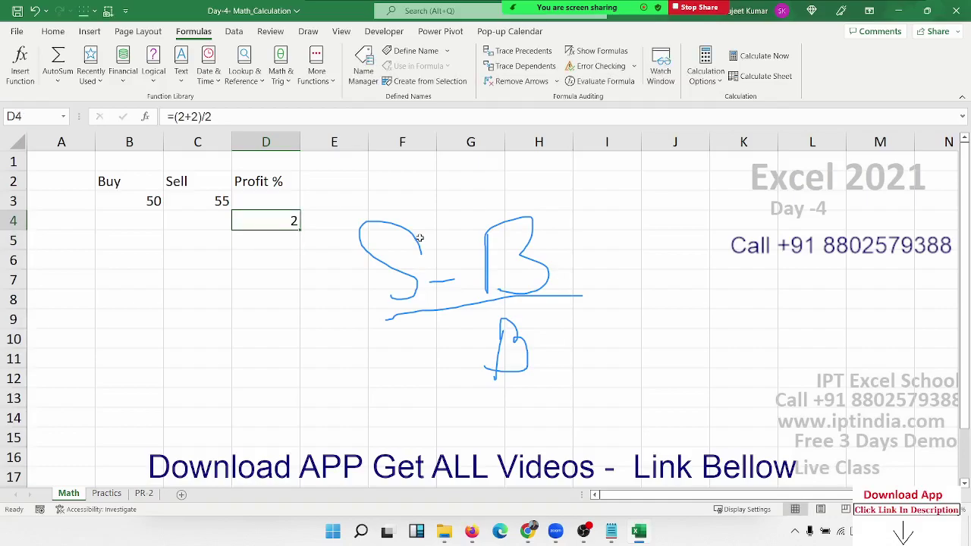
key("Delete")
key("Up")
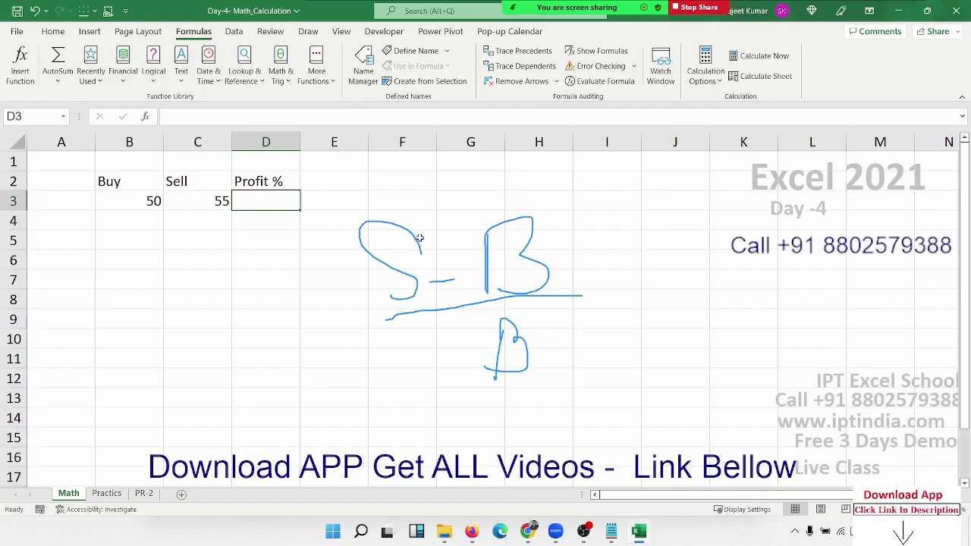
Enter =(C3-B3)/B3 in D3 so the profit shows 0.1
type("=")
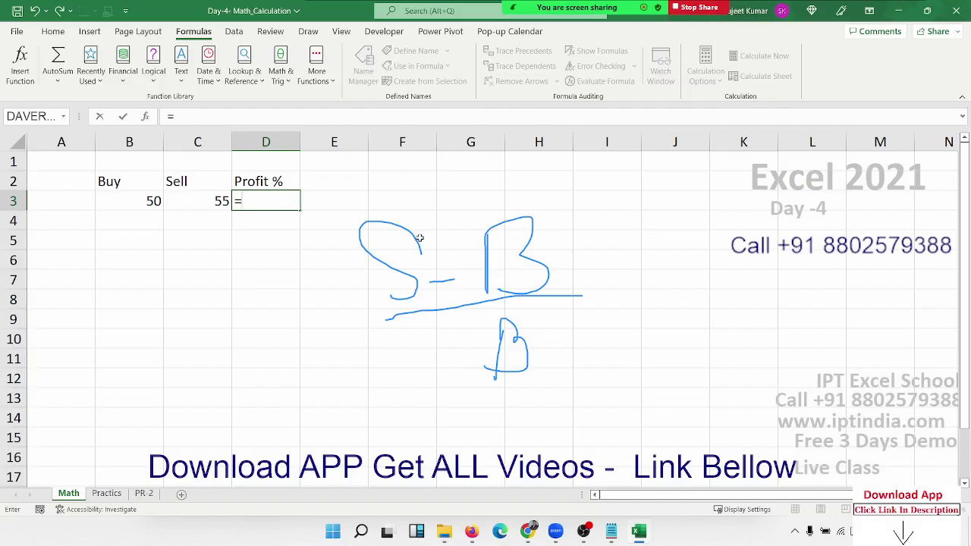
type("(")
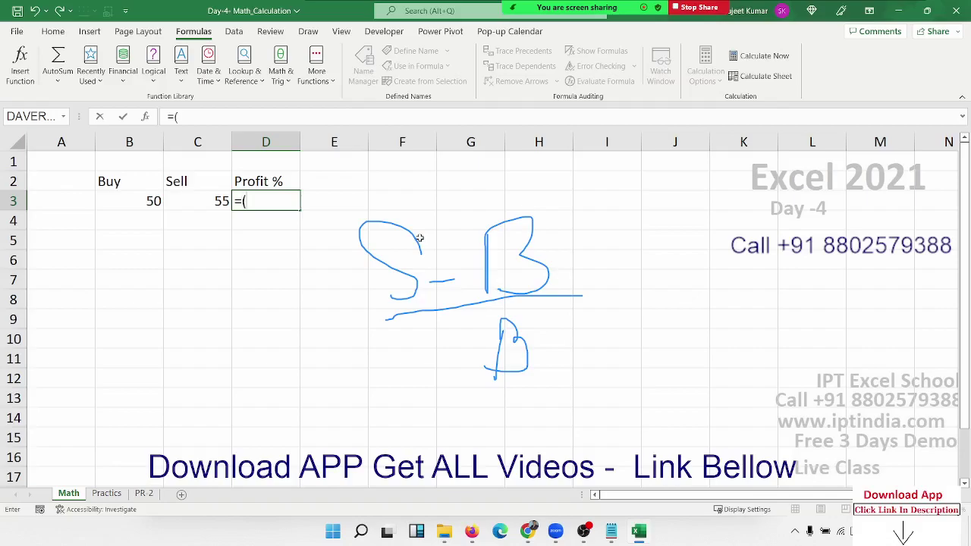
key("Left")
type("-")
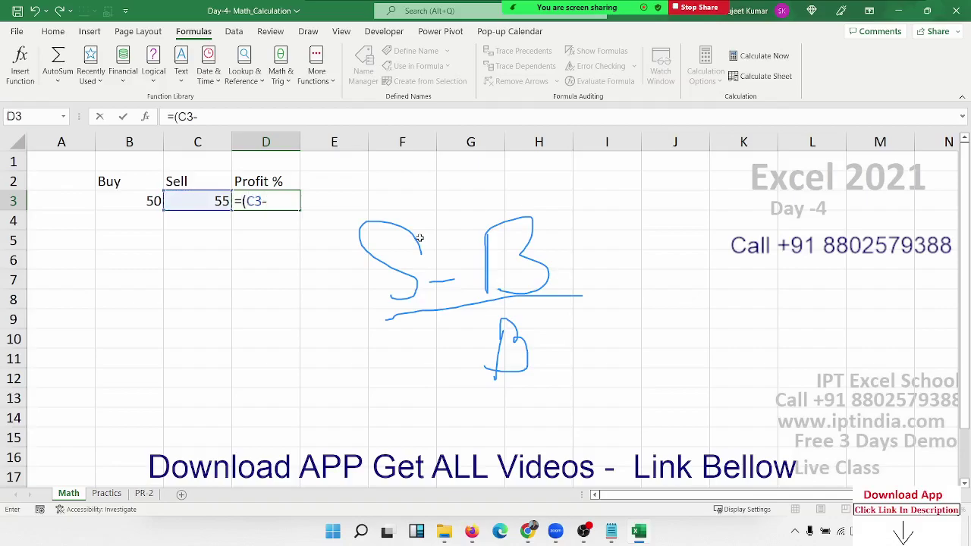
key("Left")
key("Left")
type(")")
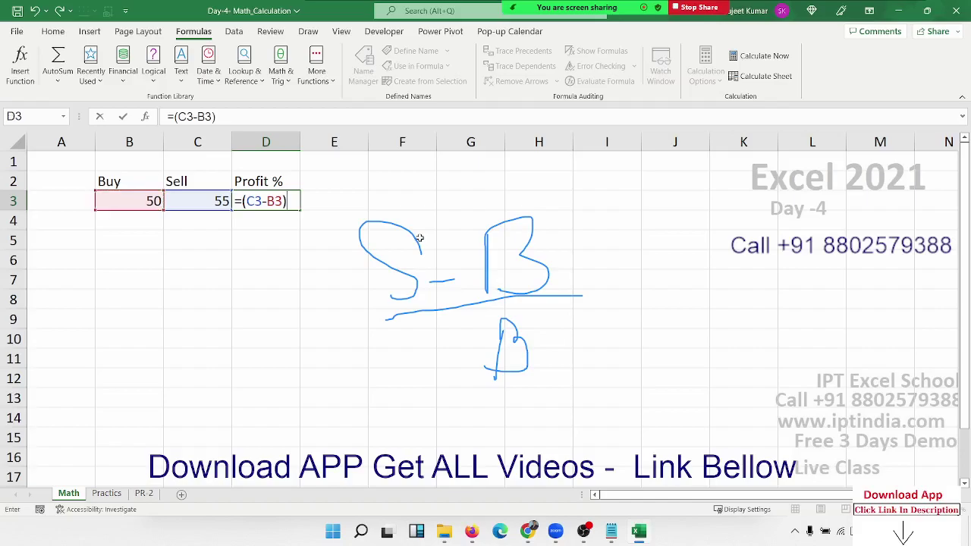
type("/")
key("Left")
key("Left")
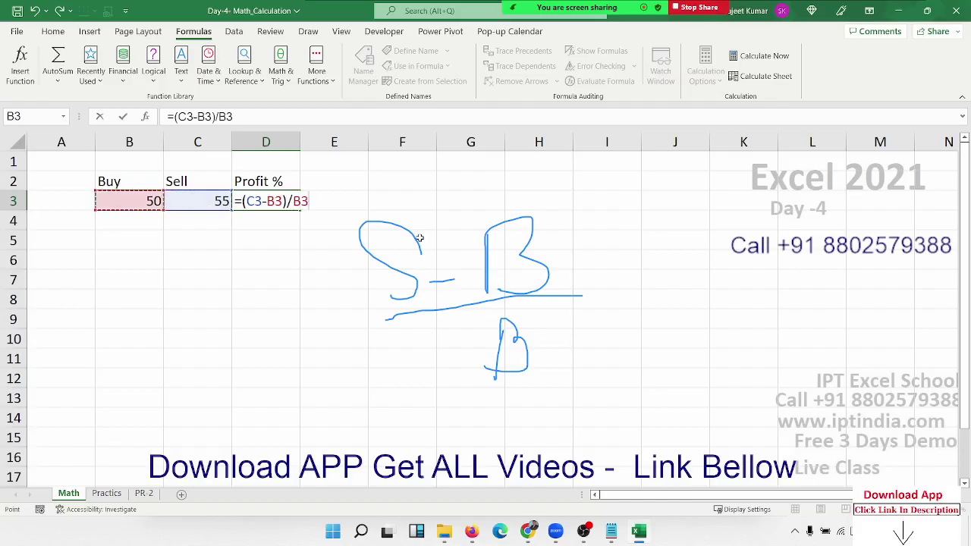
key("Return")
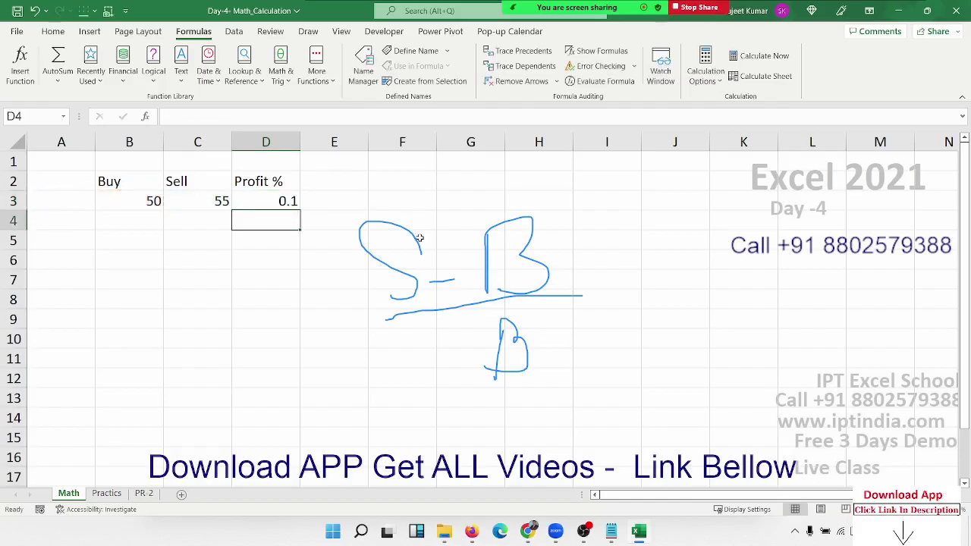
key("Up")
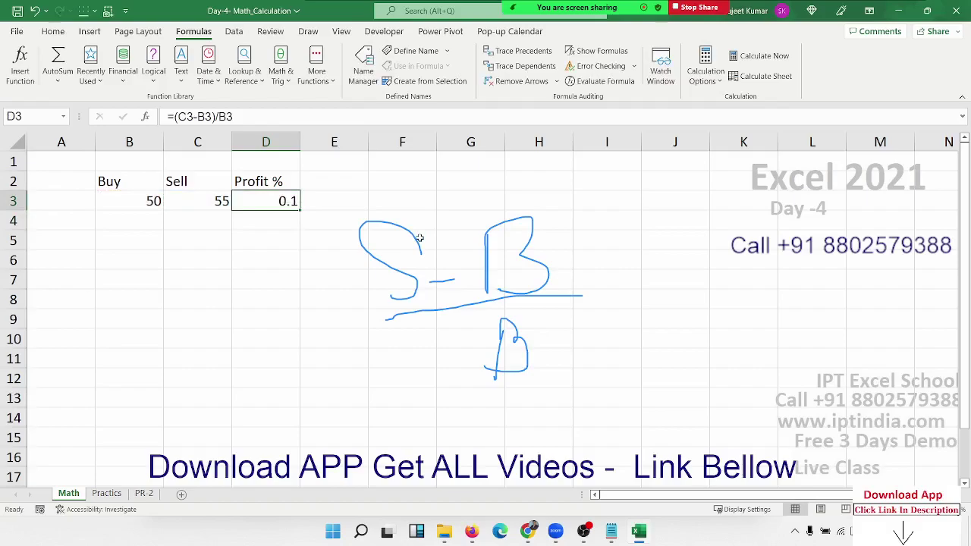
left_click(53, 32)
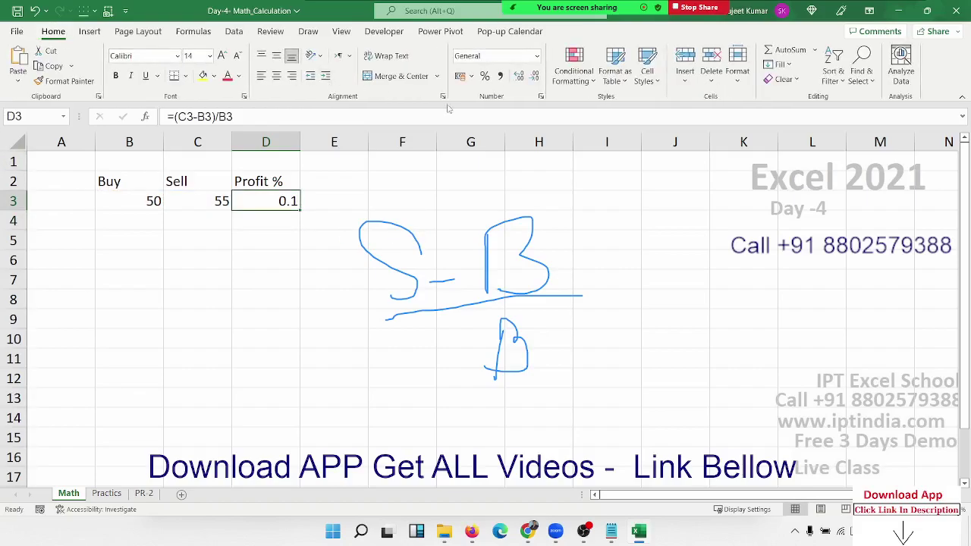
Format D3 as a percentage showing 10%, and enter 20% in F1
left_click(484, 77)
left_click(417, 167)
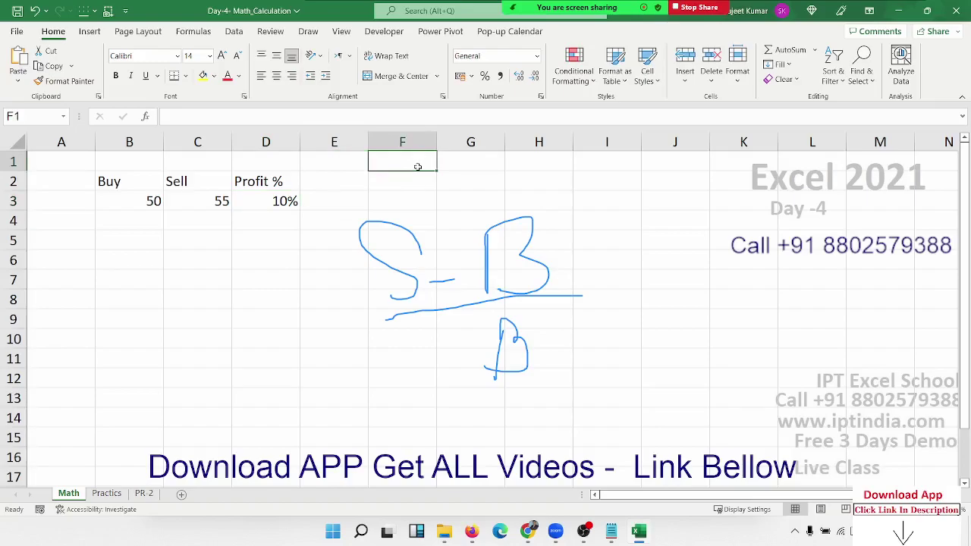
left_click(417, 167)
type("20")
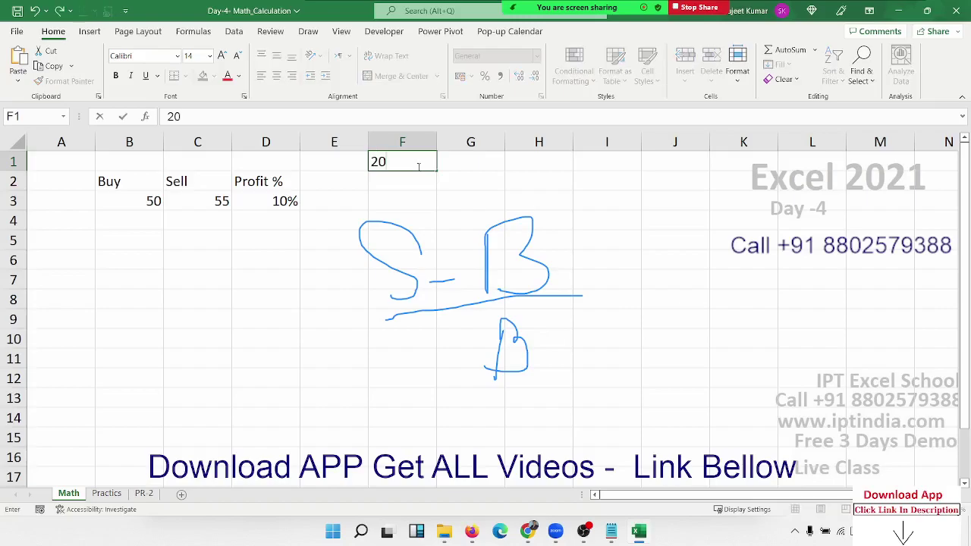
type("%")
key("Return")
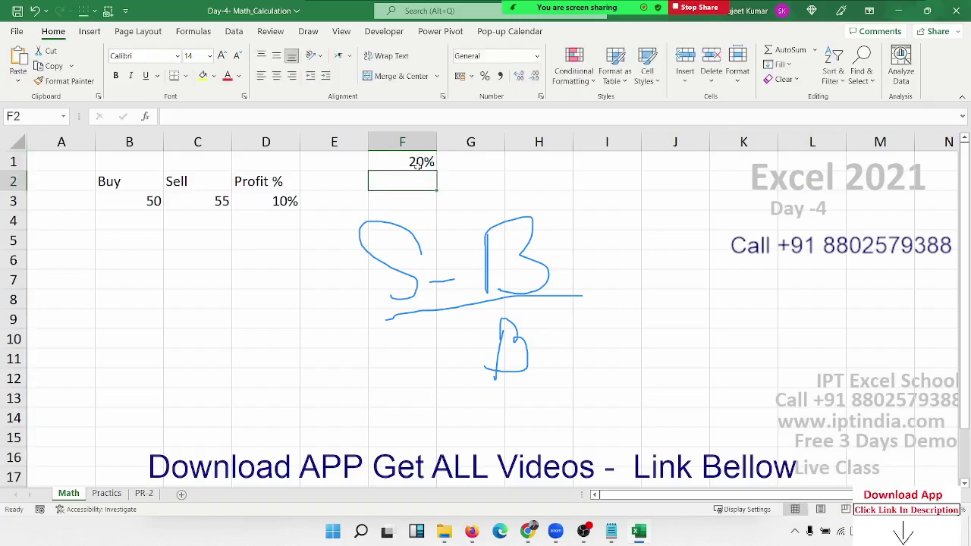
Switch F1 to General format to see 0.2, then back to percentage
left_click(418, 166)
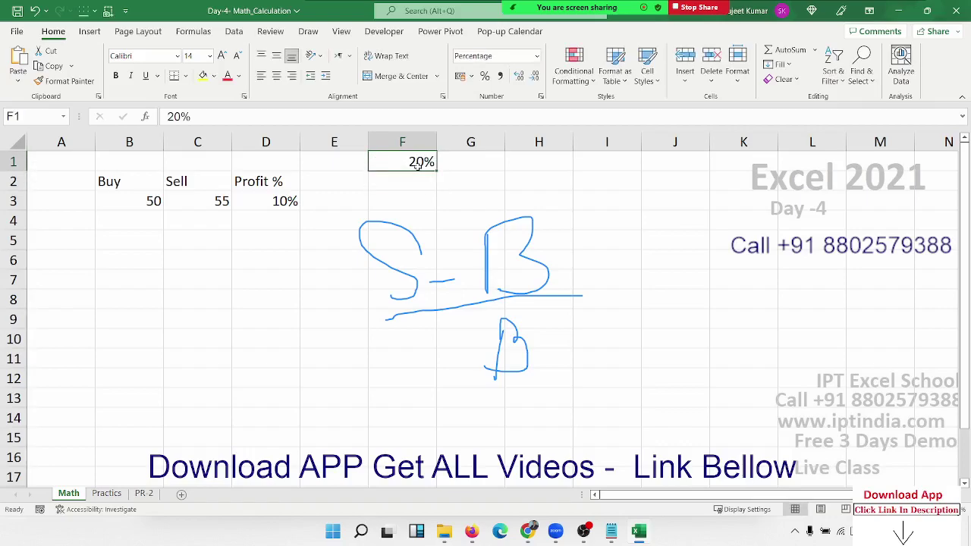
left_click(537, 56)
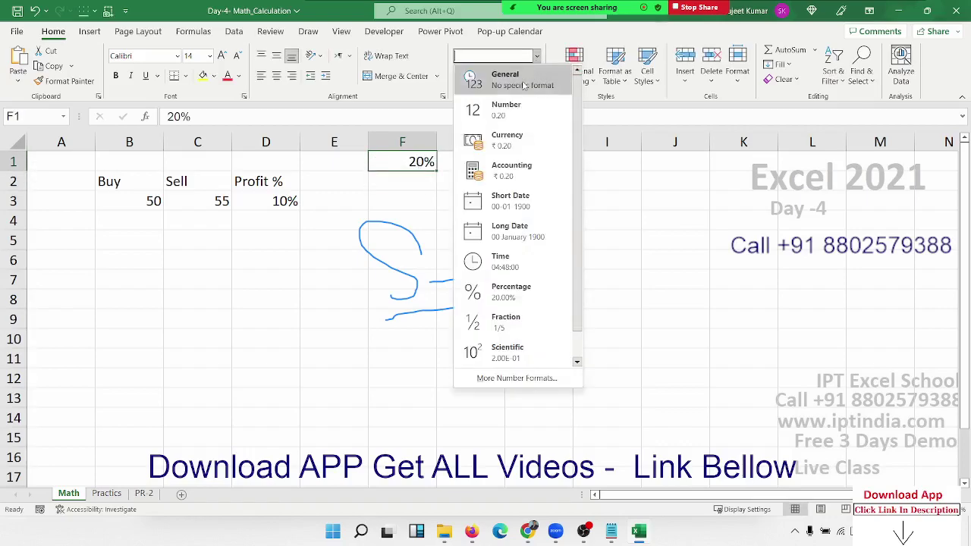
left_click(523, 80)
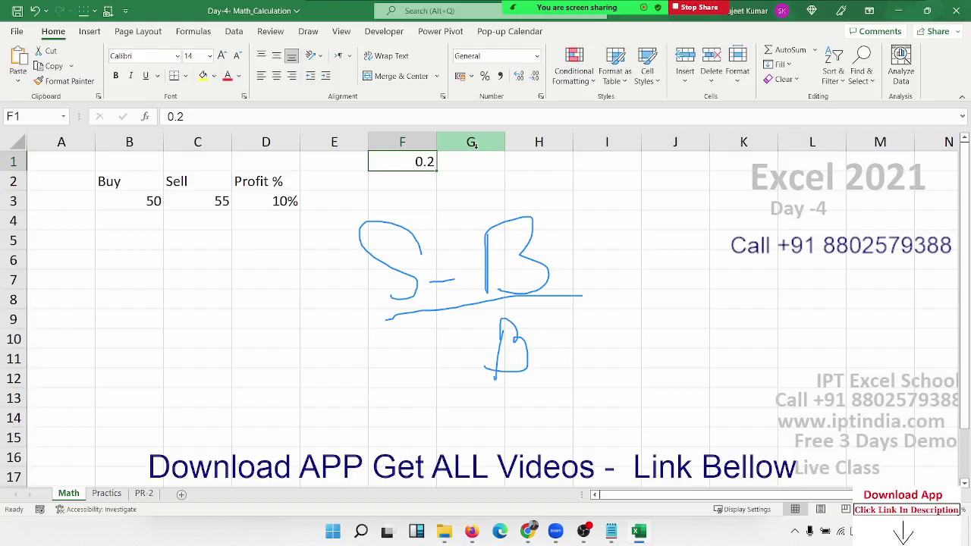
left_click(484, 75)
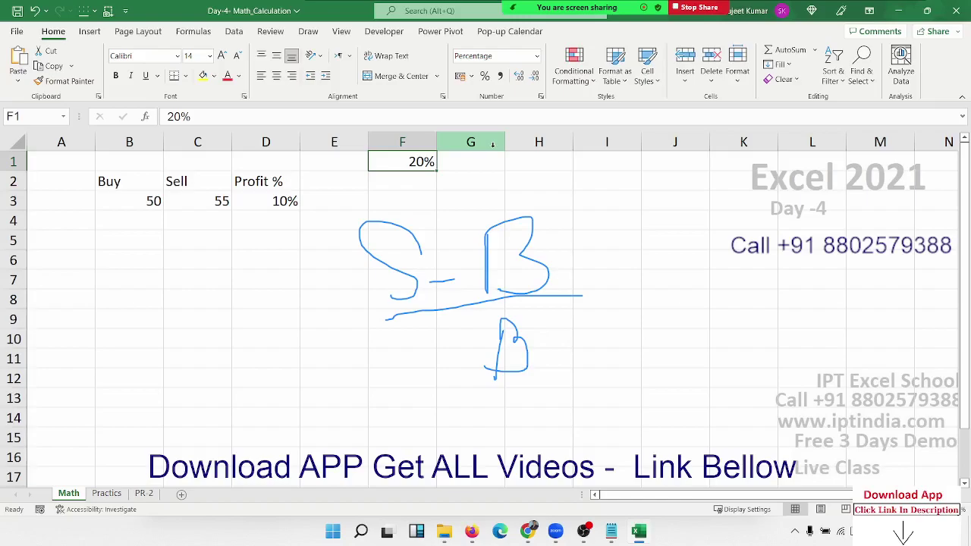
key("Right")
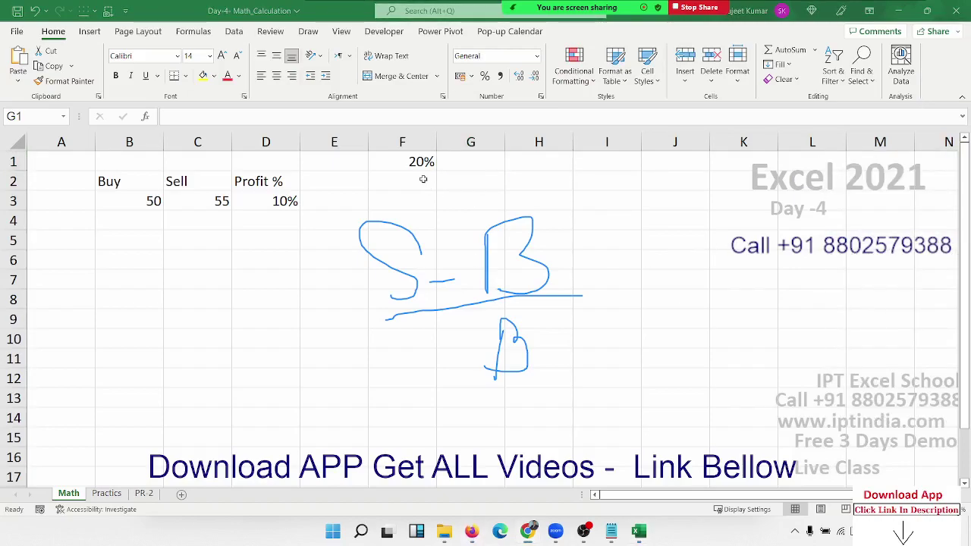
key("Escape")
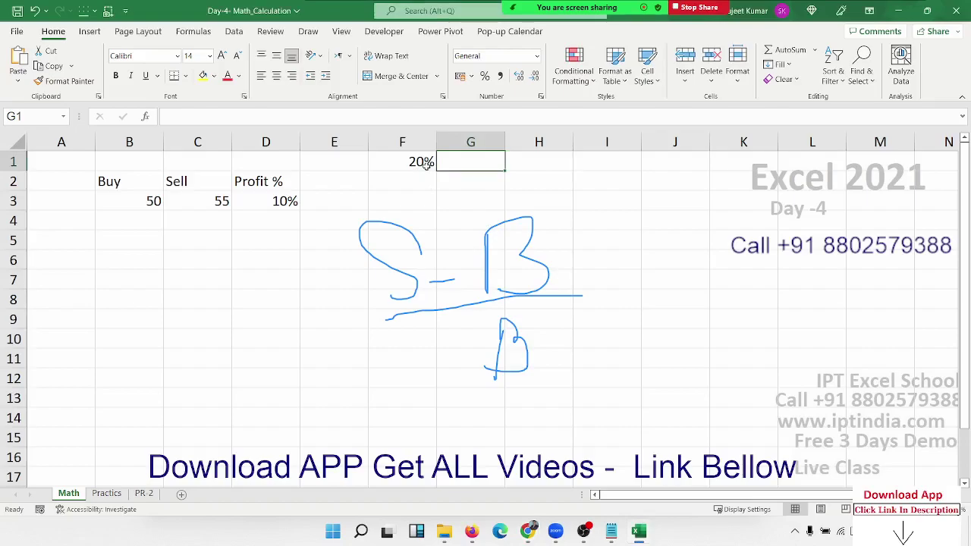
Enter 20 in G1 and apply Percent Style so it displays 2000%
type("10")
key("Escape")
type("20")
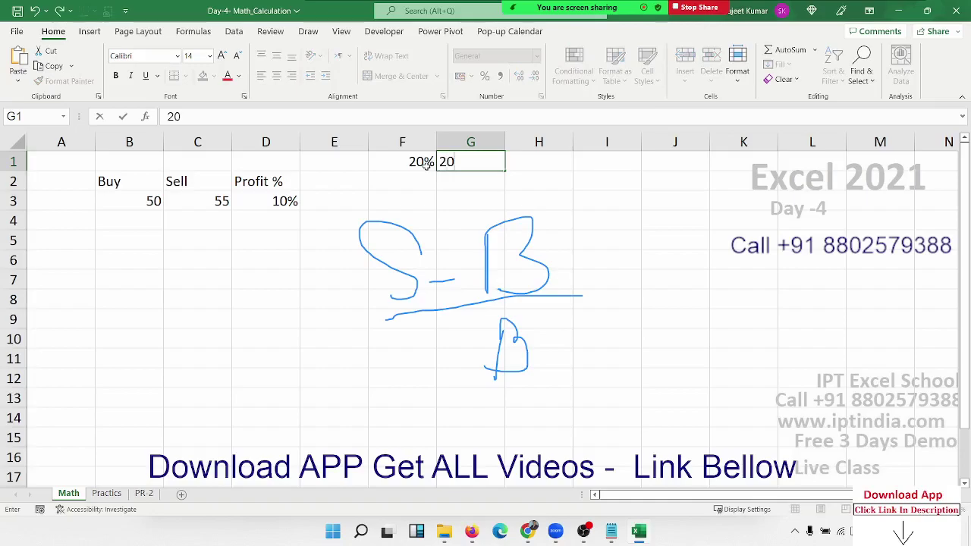
key("Return")
key("Up")
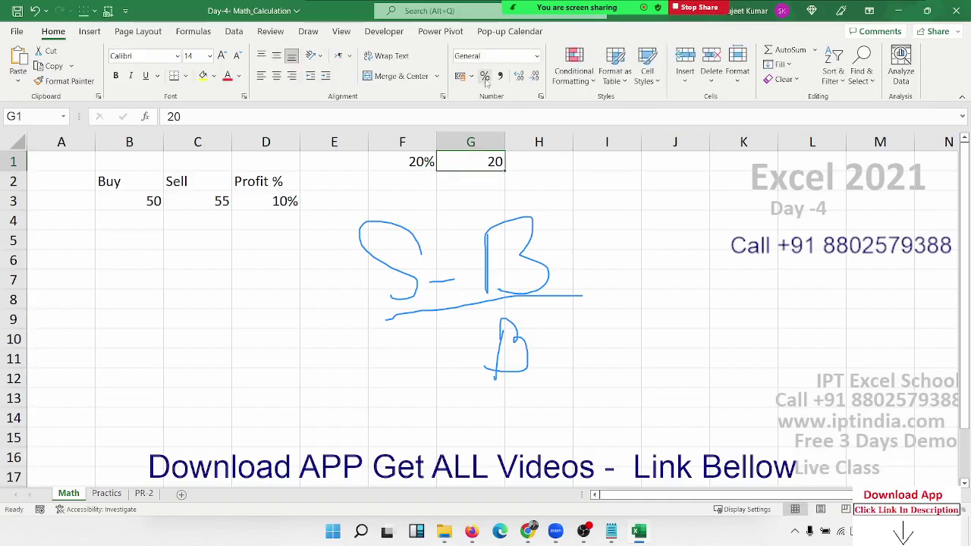
left_click(485, 77)
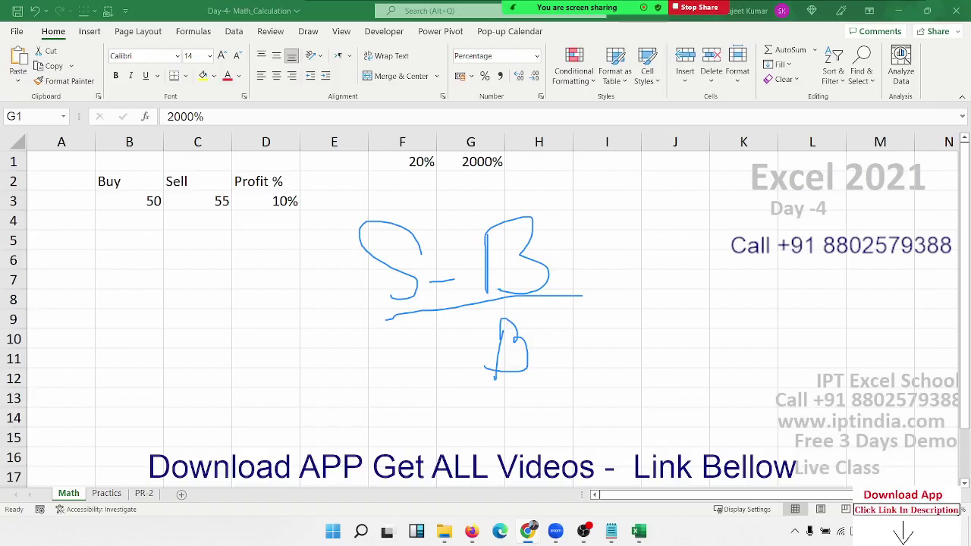
key("Escape")
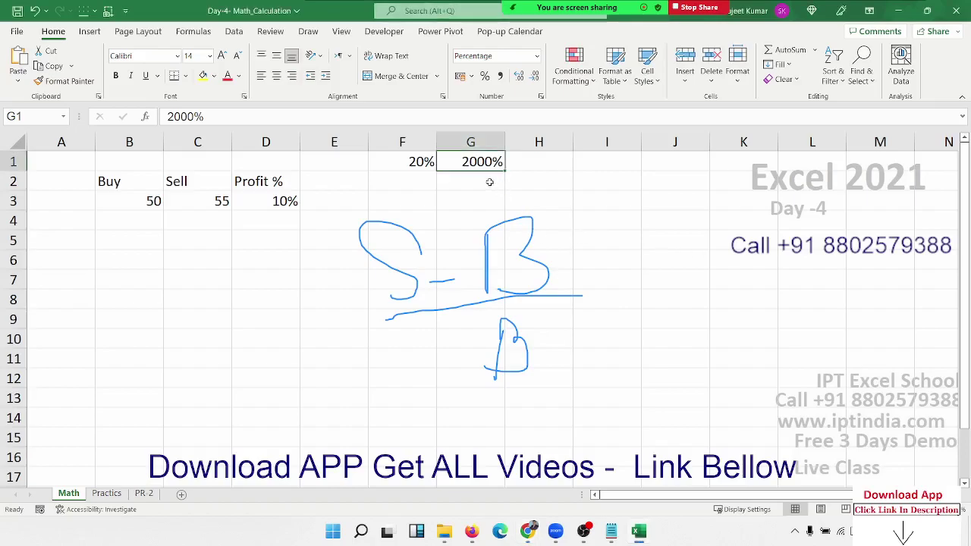
left_click(490, 182)
Write the note 1=100 in cell G2
type("1=")
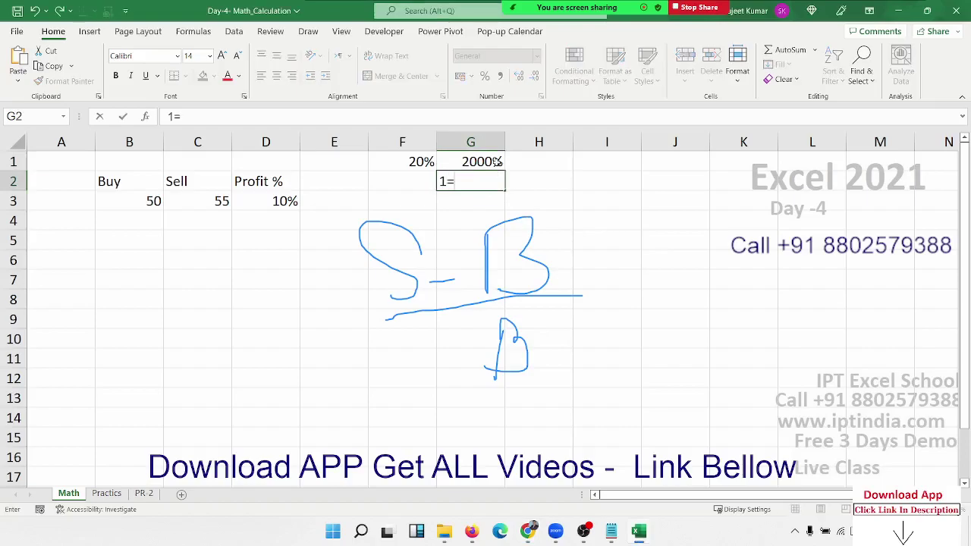
type("100")
key("Return")
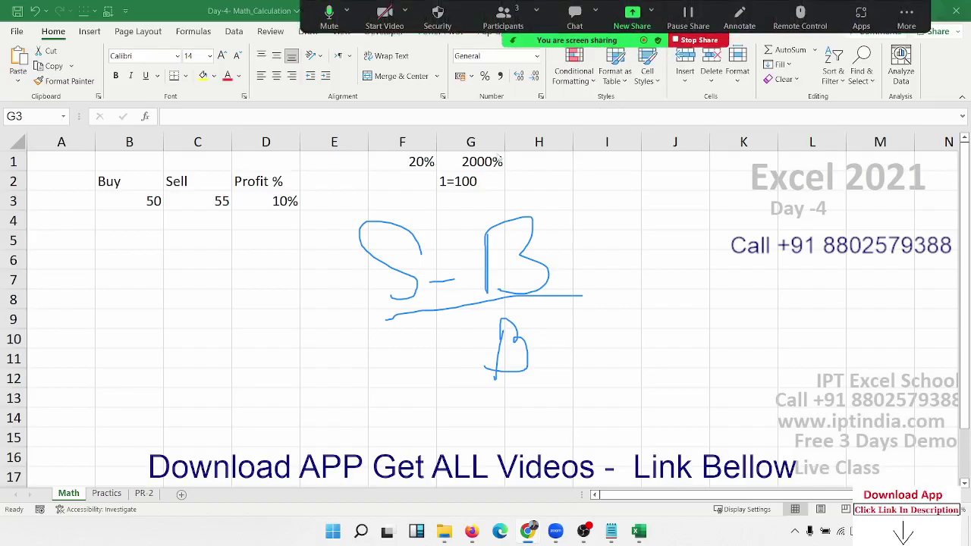
left_click(494, 174)
Enter 0.20 in H1 and format it as a percentage to display 20%
left_click(517, 159)
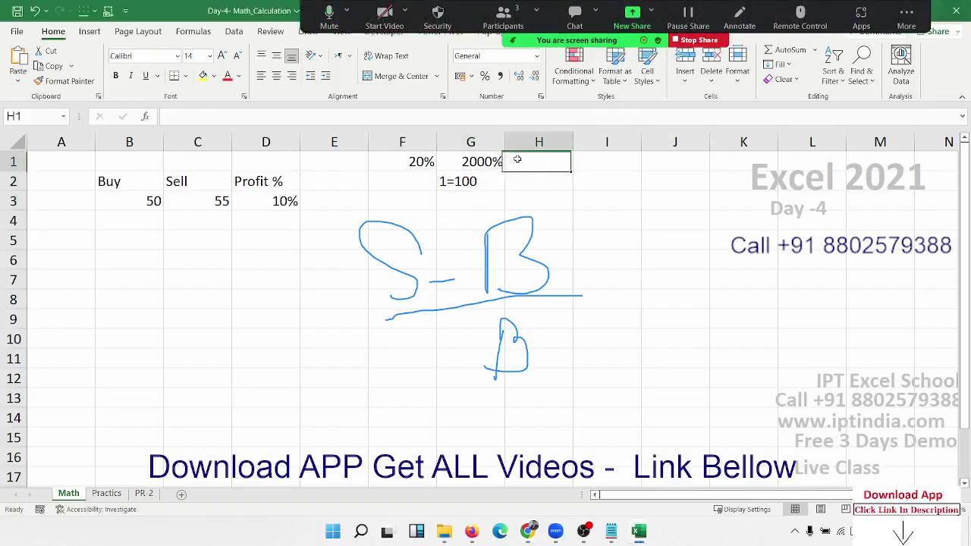
type("0")
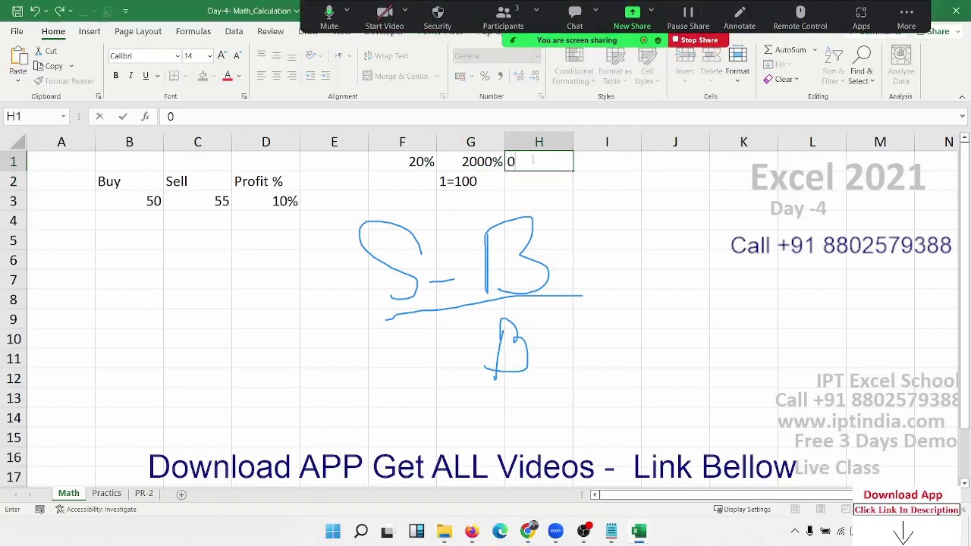
type(".20")
key("Return")
left_click(526, 158)
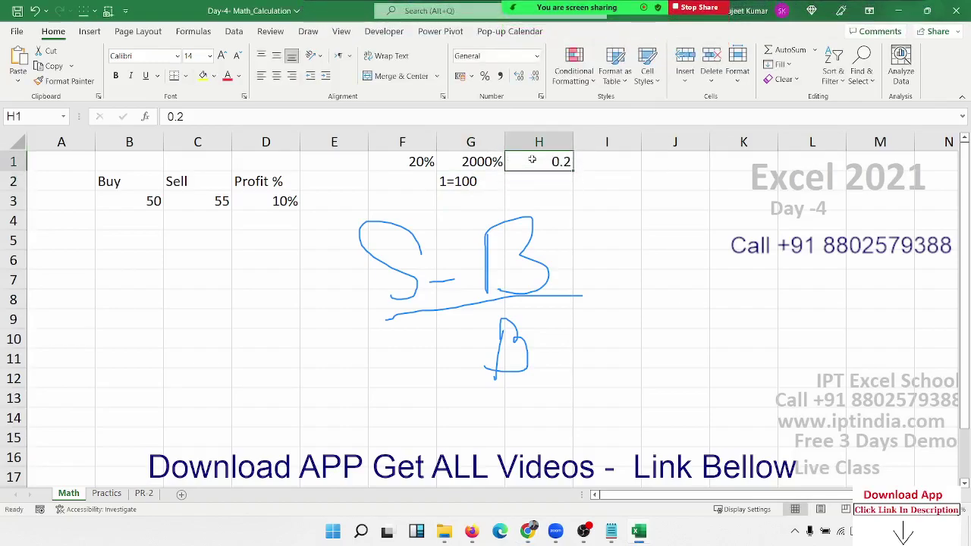
left_click(483, 78)
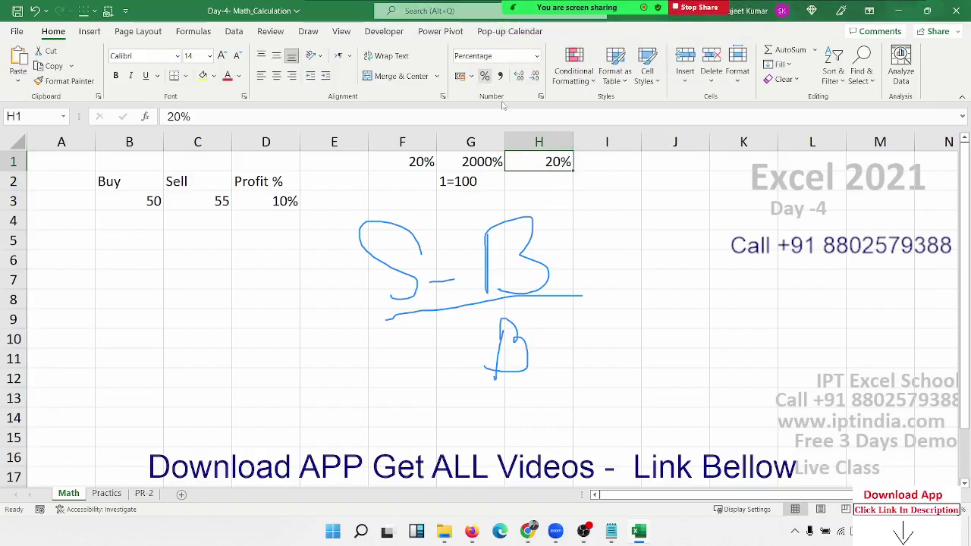
Enter 500 in I3 and 20% in J3
left_click(604, 195)
type("50")
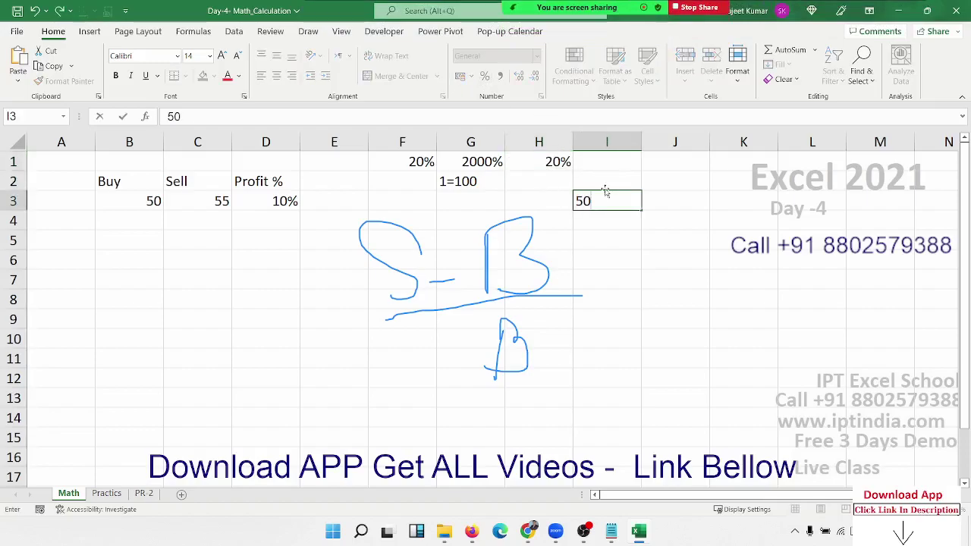
type("0")
key("Tab")
type("20")
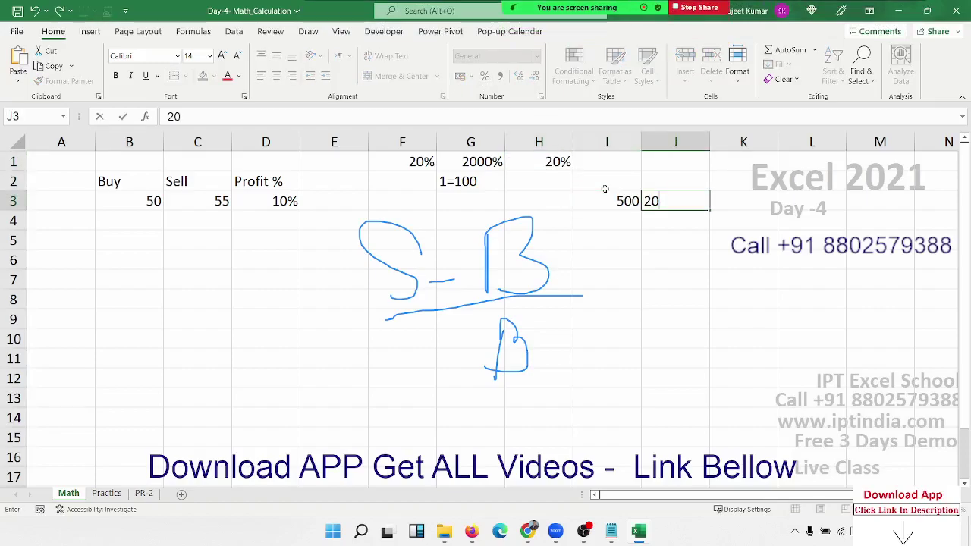
type("%")
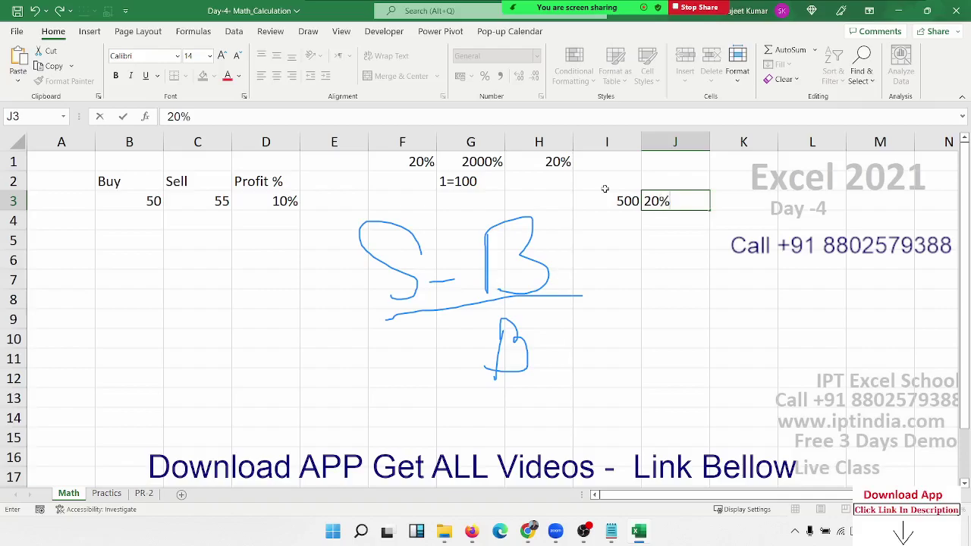
key("Return")
Build the formula =I3*J3 in J4 so it shows 100
type("=")
key("Up")
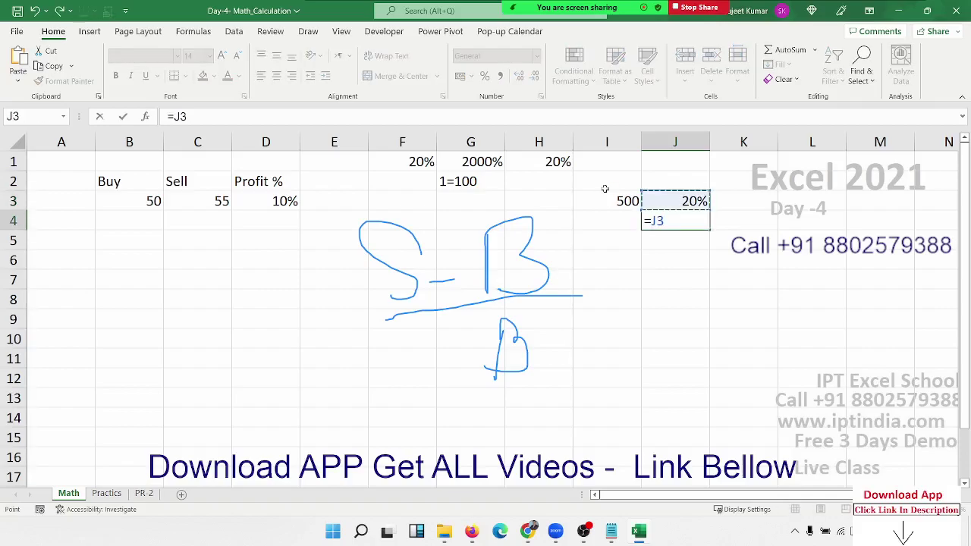
key("Left")
type("*")
key("Up")
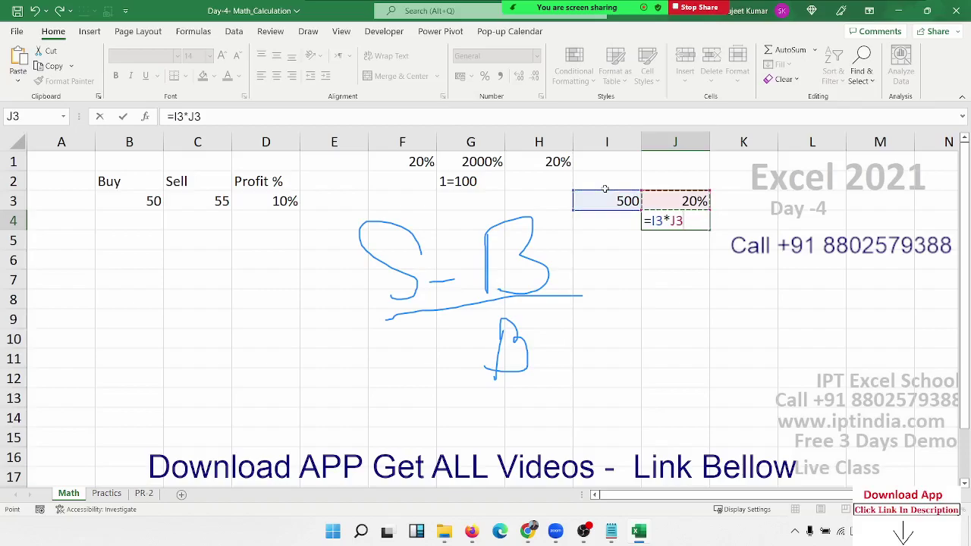
key("Return")
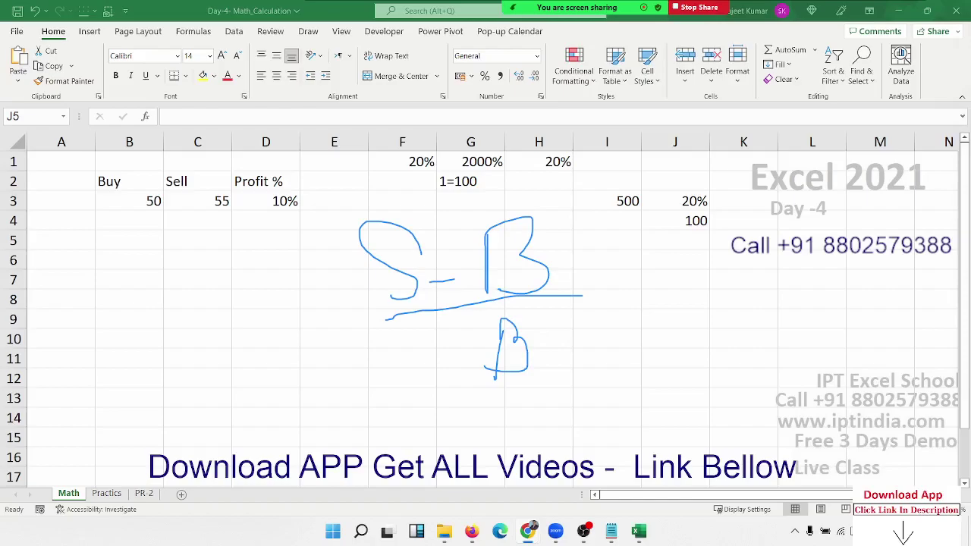
left_click(658, 236)
left_click(288, 205)
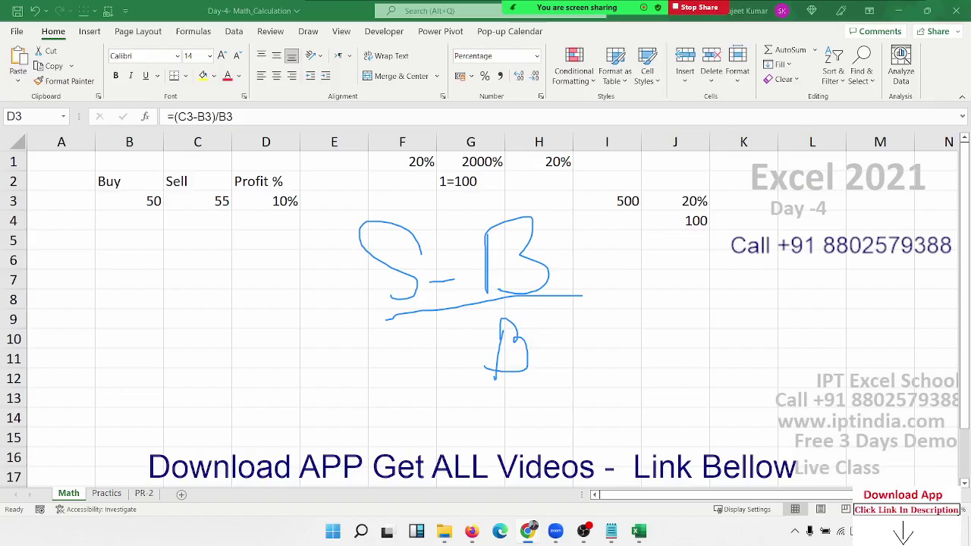
Select the F1:J4 block, then erase the handwritten annotations from the screen
left_click(429, 163)
left_click_drag(465, 162, 697, 228)
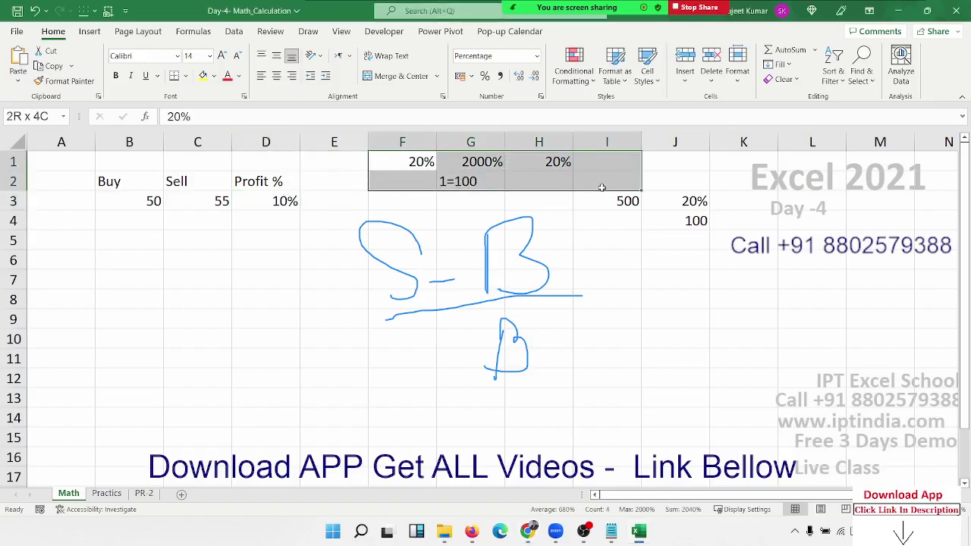
left_click(659, 277)
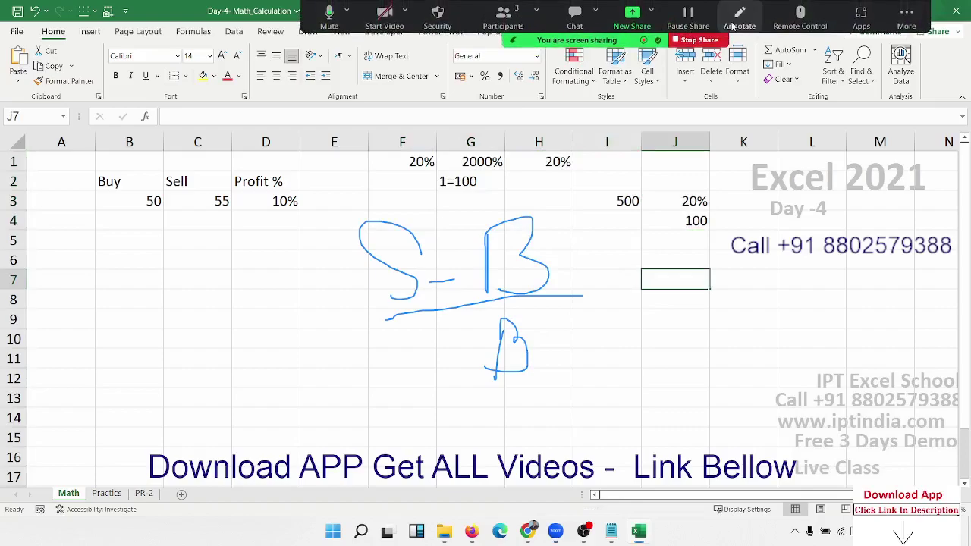
left_click(736, 16)
left_click(636, 70)
left_click(646, 119)
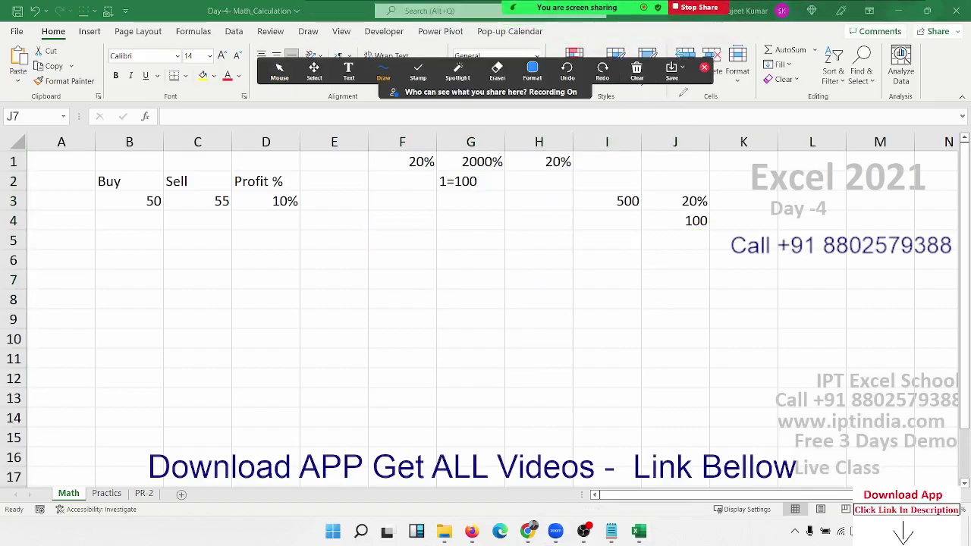
left_click(704, 68)
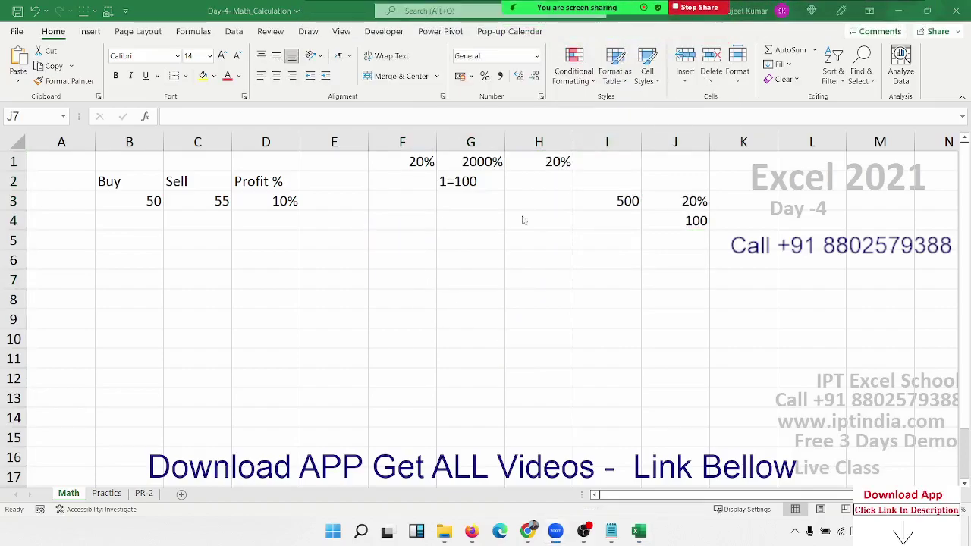
Enter 500 in cell F5
left_click(429, 242)
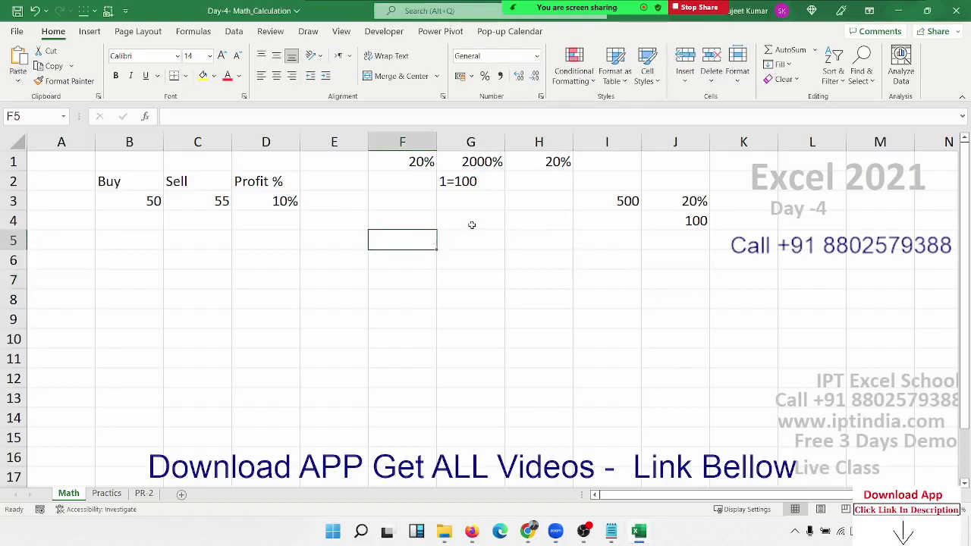
type("500")
key("Tab")
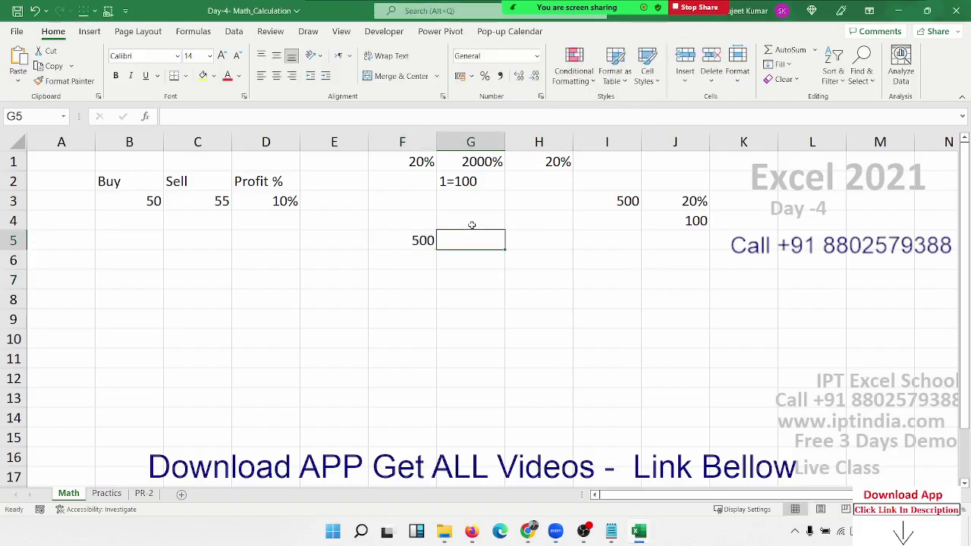
mouse_move(670, 21)
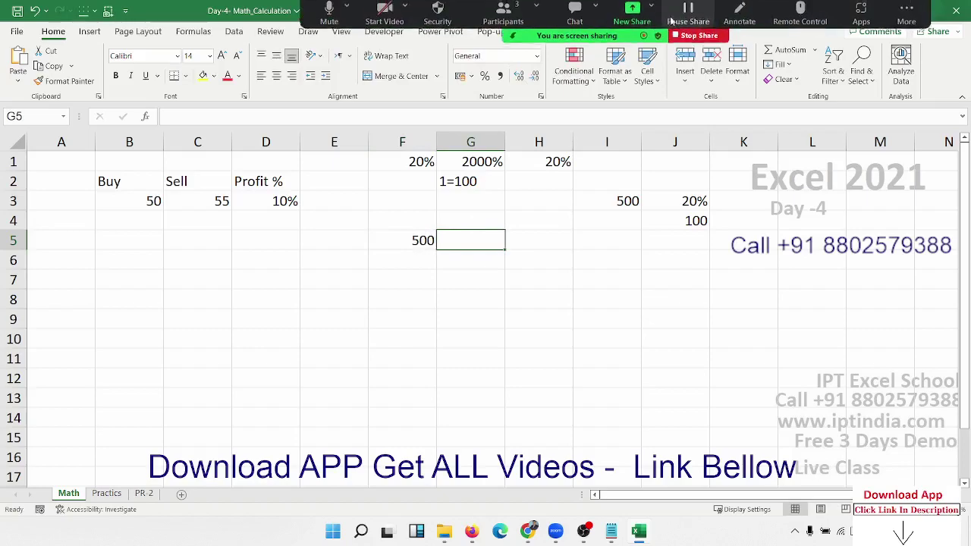
left_click(740, 13)
left_click_drag(515, 269, 516, 306)
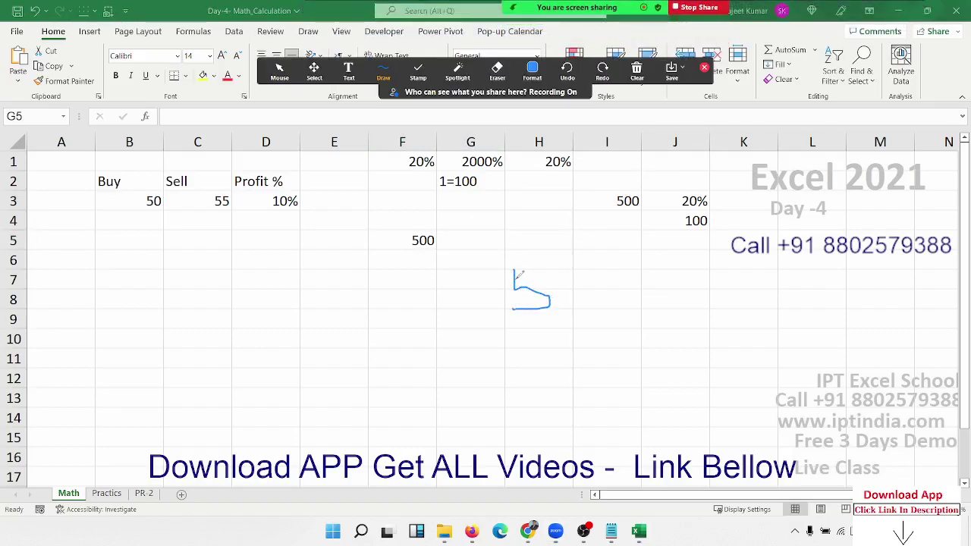
mouse_move(514, 270)
left_mouse_down()
mouse_move(569, 283)
mouse_move(562, 267)
mouse_move(583, 294)
left_mouse_up()
left_click_drag(610, 263, 653, 282)
left_click_drag(633, 247, 631, 301)
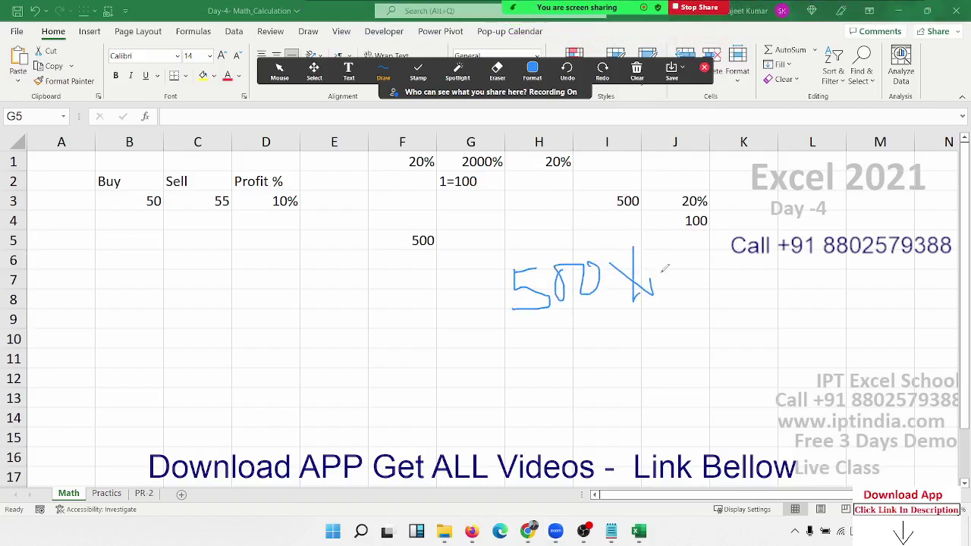
mouse_move(661, 266)
left_mouse_down()
mouse_move(709, 284)
mouse_move(704, 255)
left_mouse_up()
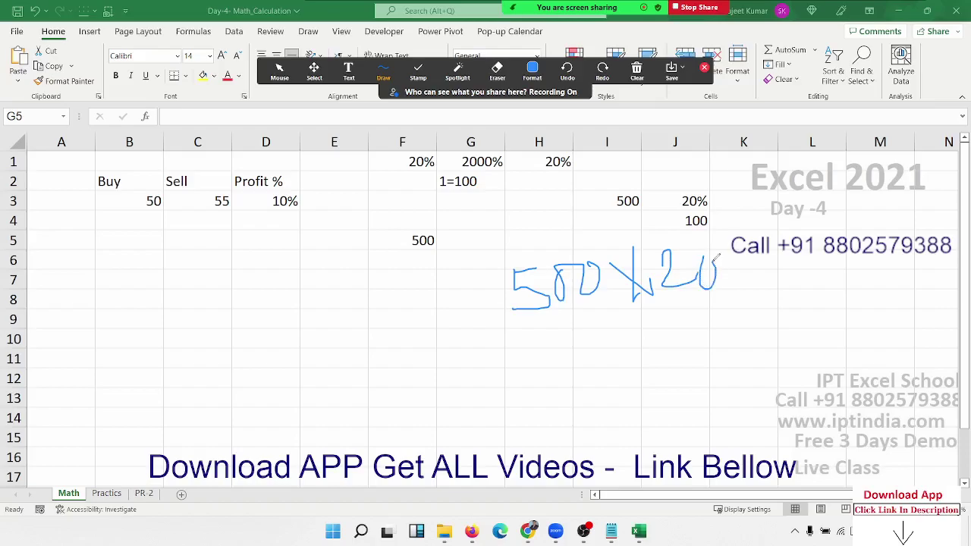
left_click_drag(603, 322, 749, 289)
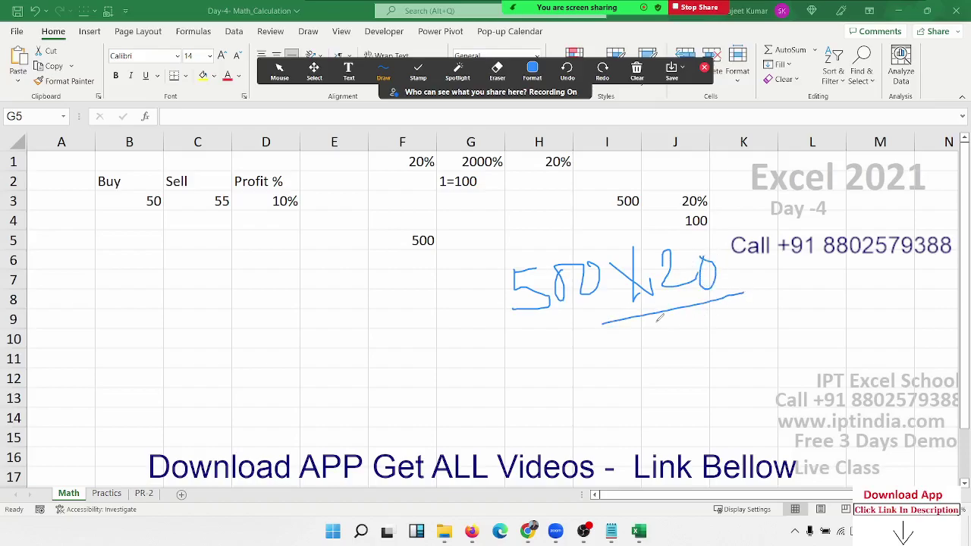
left_click_drag(653, 324, 657, 361)
left_click_drag(693, 319, 714, 321)
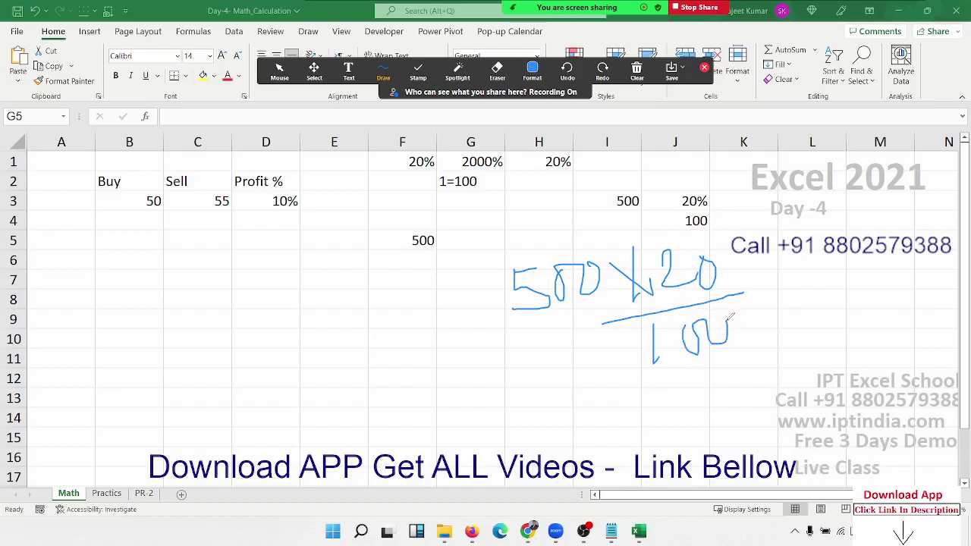
left_click_drag(775, 285, 600, 379)
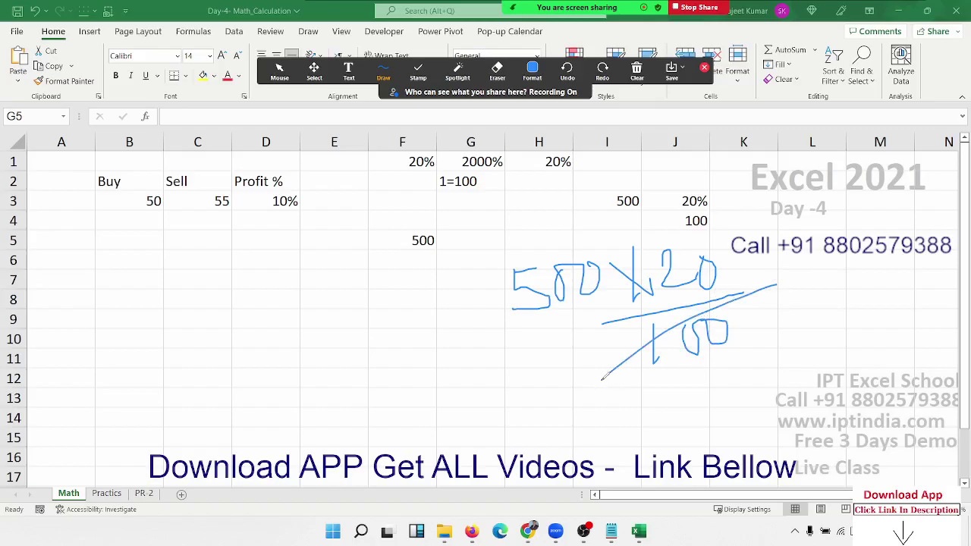
left_click_drag(601, 318, 812, 383)
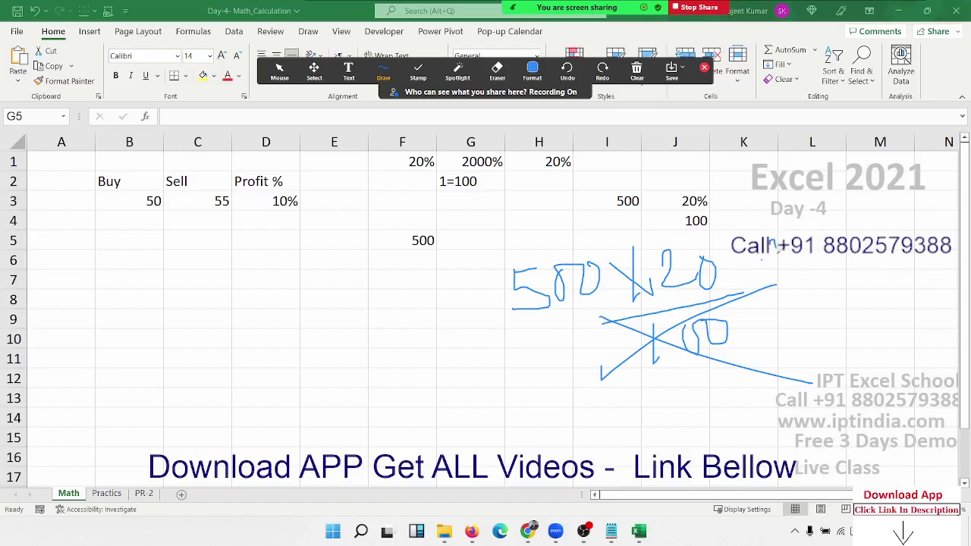
left_click_drag(777, 247, 805, 276)
left_click_drag(810, 232, 811, 226)
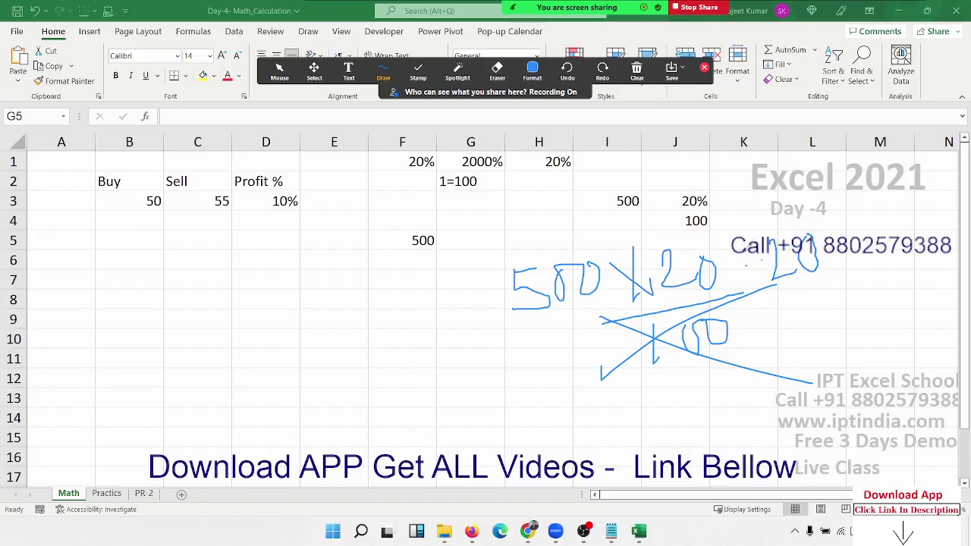
left_click(704, 68)
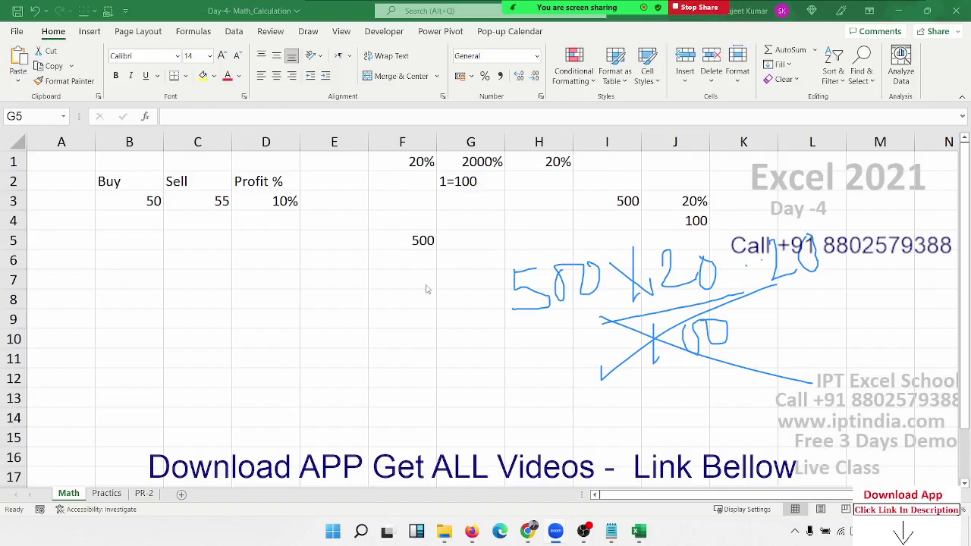
Type 20% in G5 and set its number format to General so it reads 0.2
double_click(459, 241)
type("20")
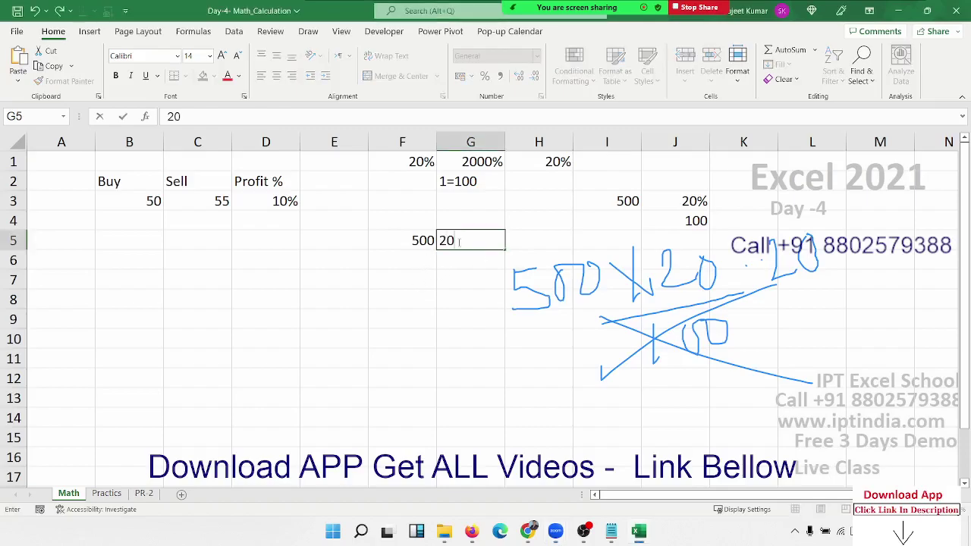
type("%")
key("Return")
left_click(458, 242)
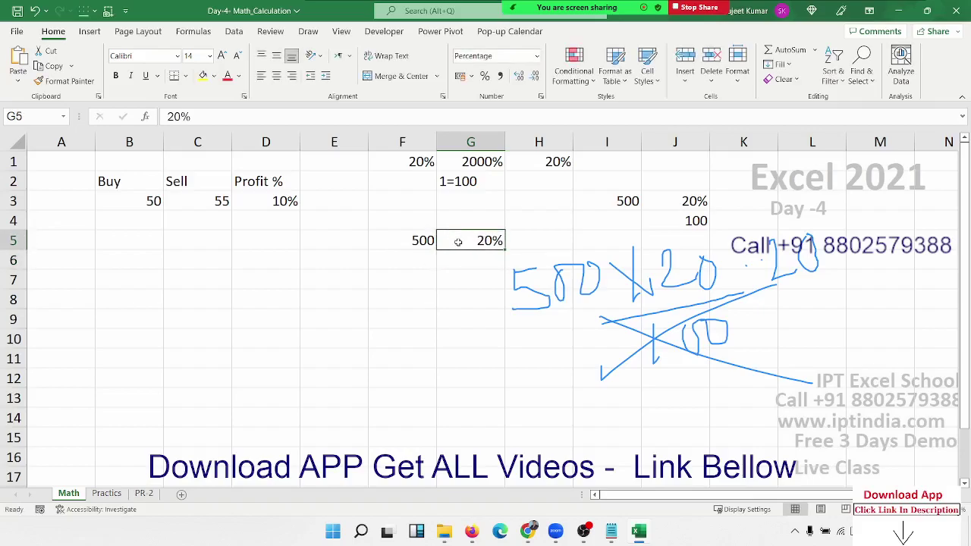
left_click(537, 56)
left_click(516, 74)
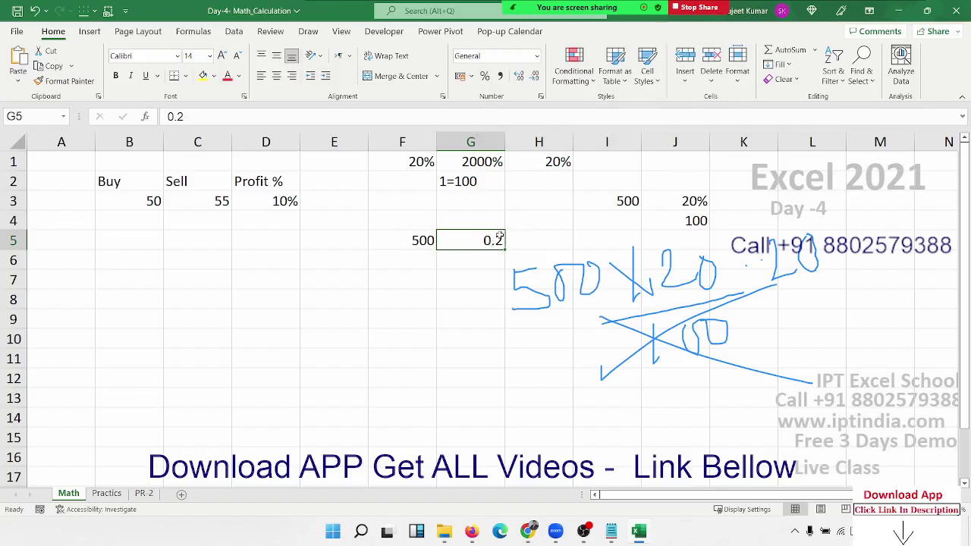
left_click(543, 242)
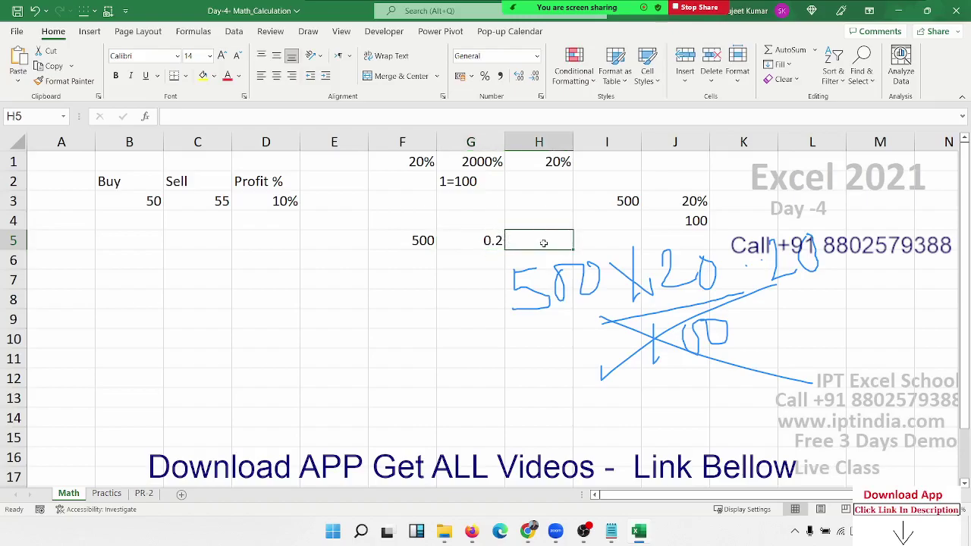
Enter 20 in H5 and format it as a percentage, showing 2000%
type("20")
key("Return")
left_click(543, 243)
left_click(483, 76)
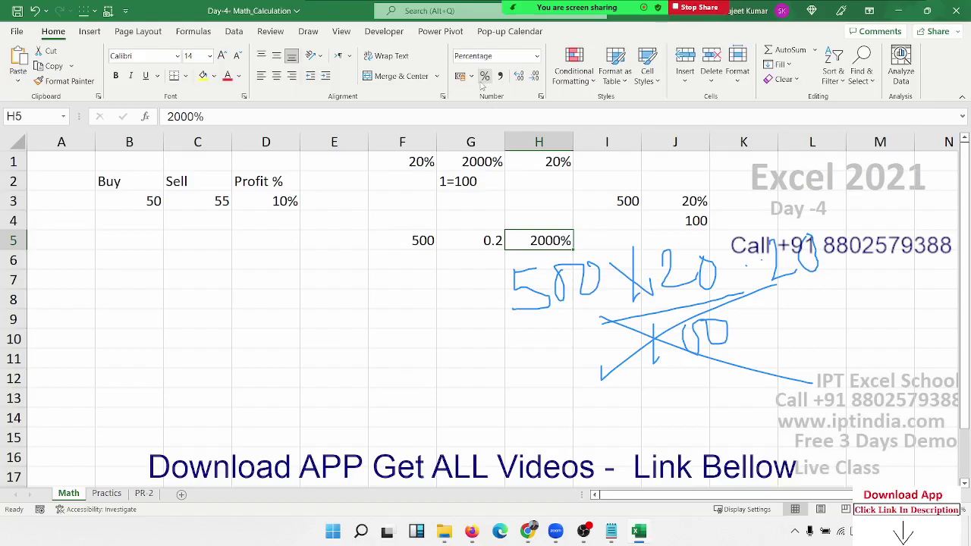
Add the note 1=100% in I5
key("Right")
type("1")
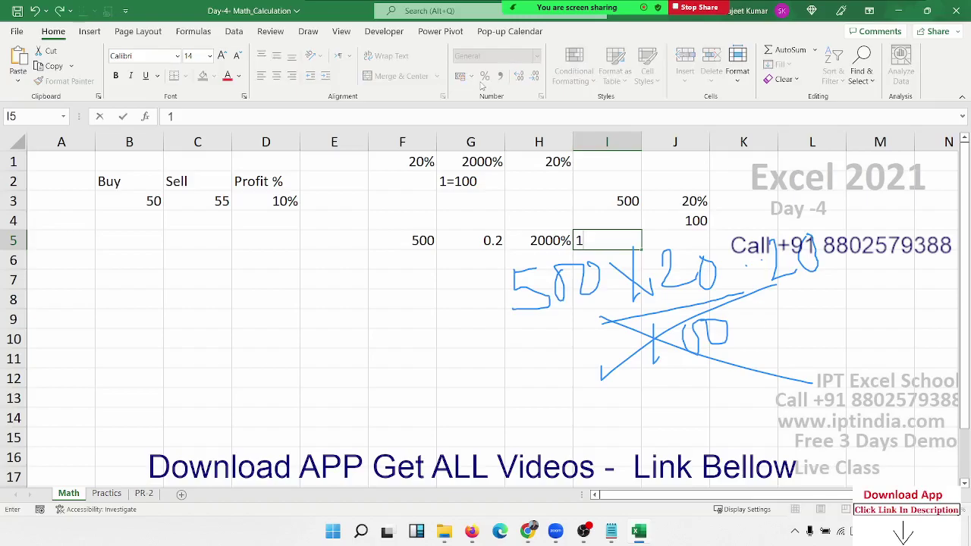
type("=100")
type("%")
key("Return")
Enter 0.60 in G6 and display G6 and G5 with two decimals, as 0.60 and 0.20
key("Left")
key("Left")
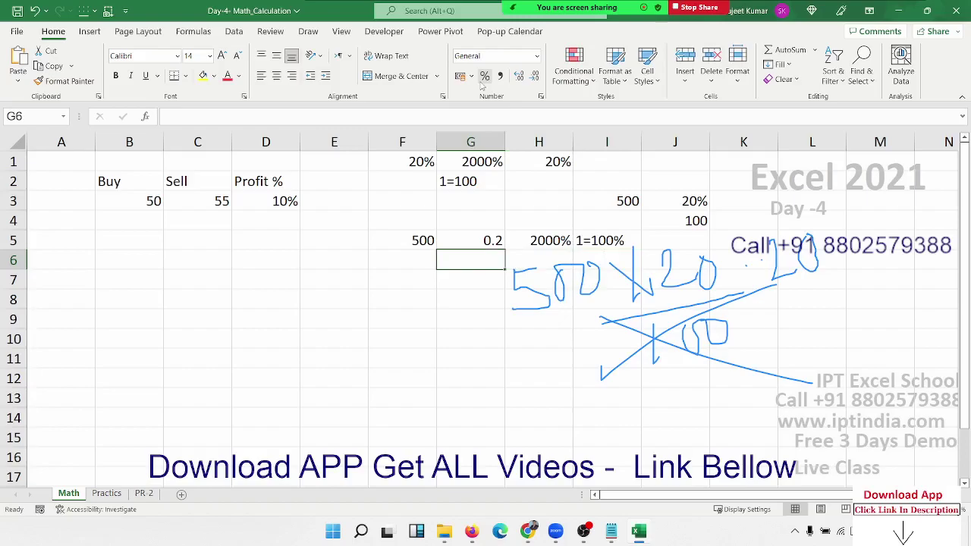
type("0.")
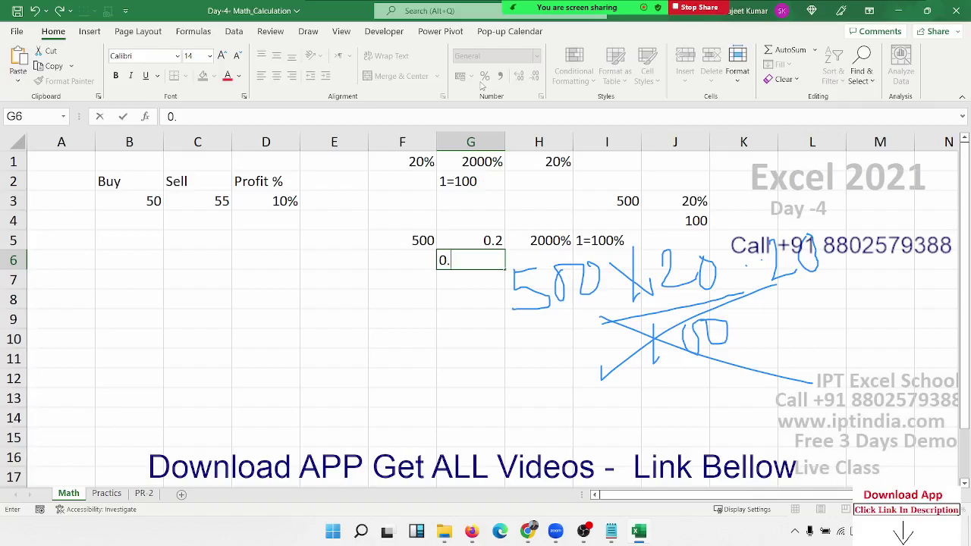
key("Escape")
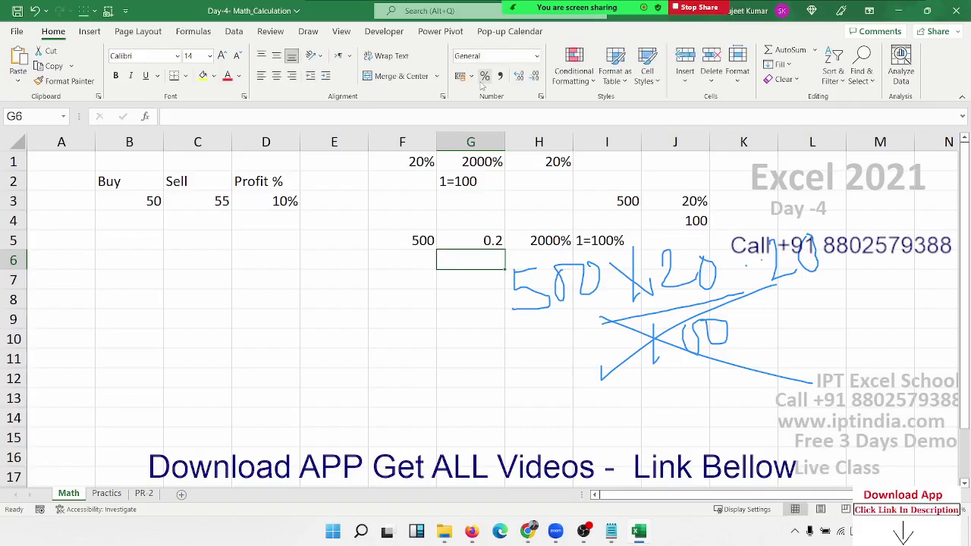
type("0.60")
key("Return")
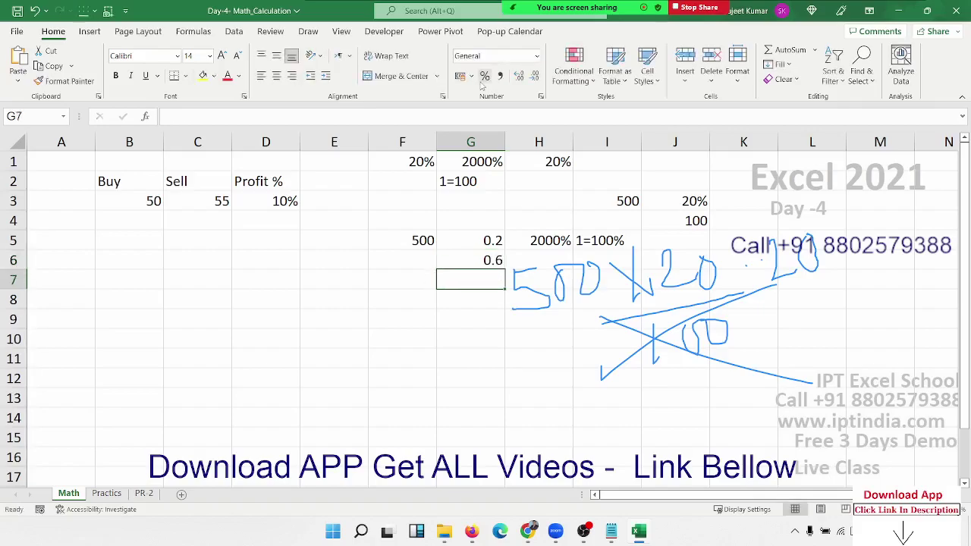
key("Up")
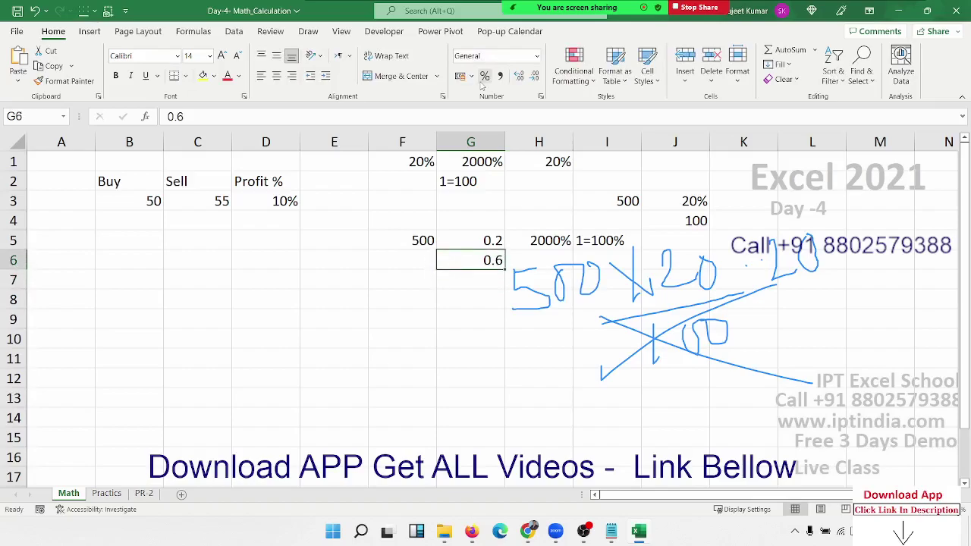
left_click(534, 75)
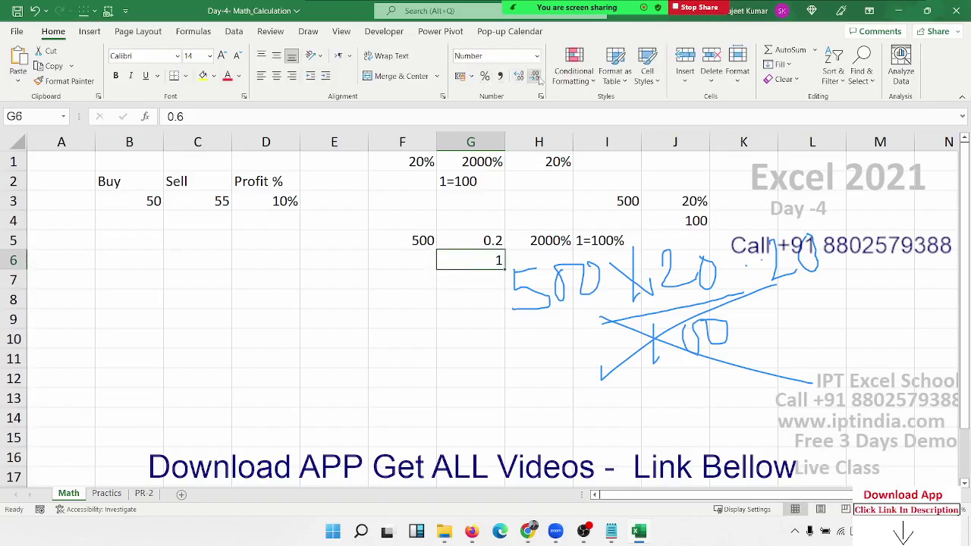
left_click(519, 76)
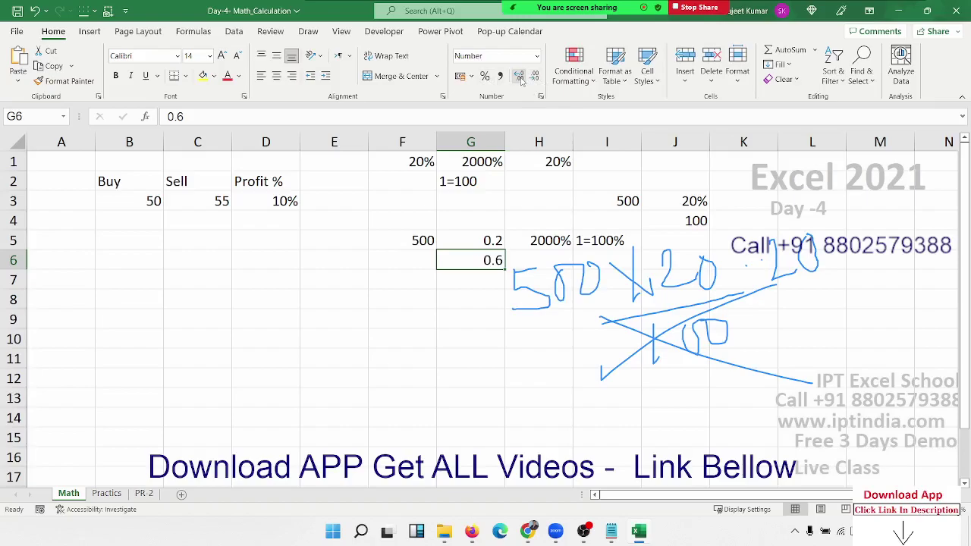
left_click(518, 76)
left_click(492, 235)
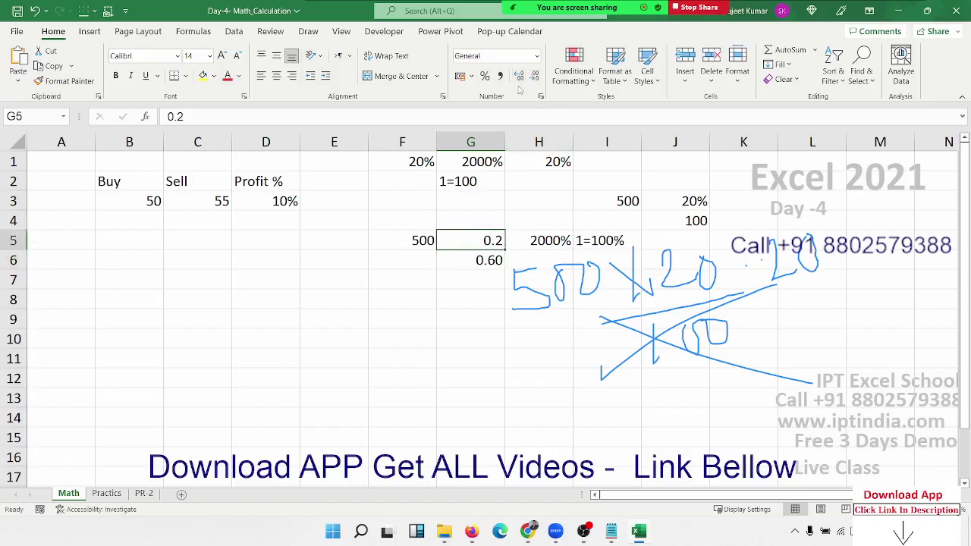
left_click(519, 76)
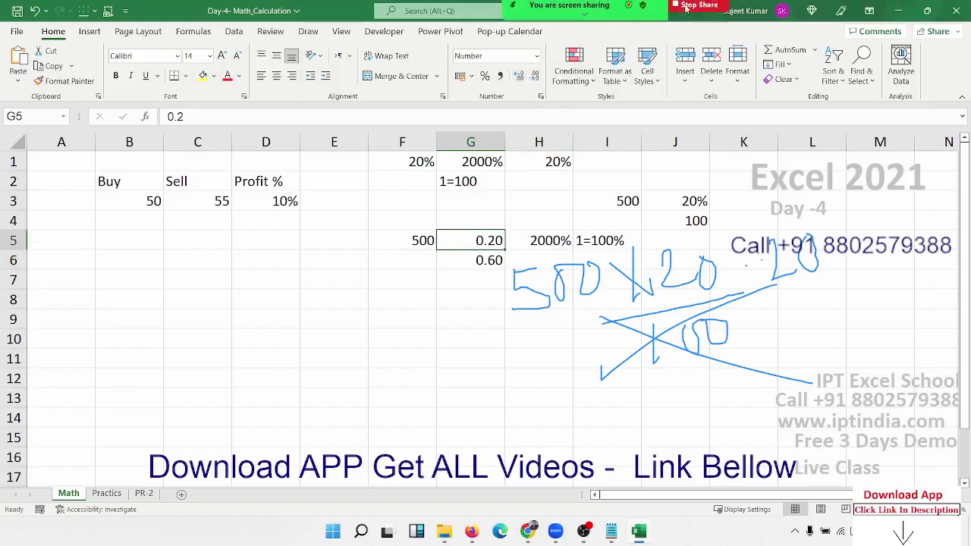
Erase all earlier Zoom annotation drawings from the screen
mouse_move(607, 9)
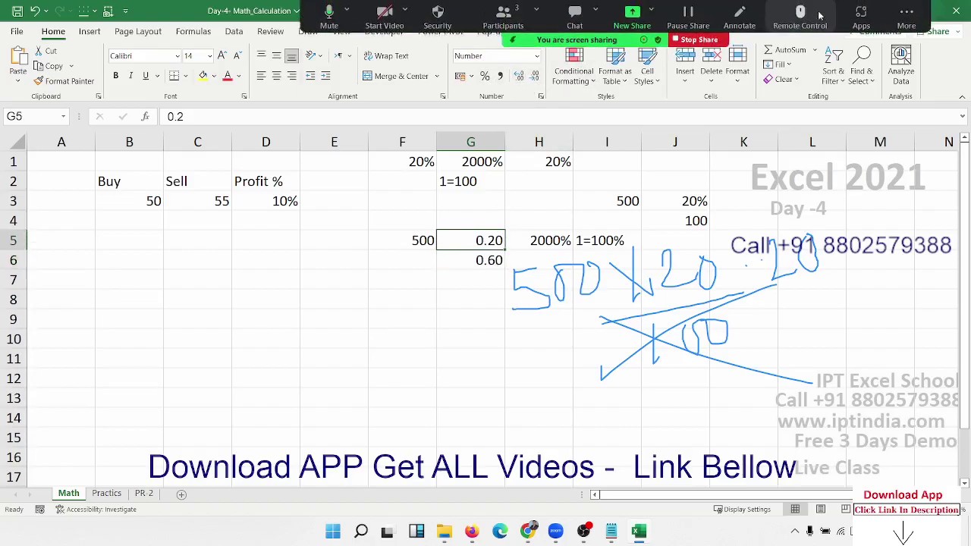
left_click(746, 28)
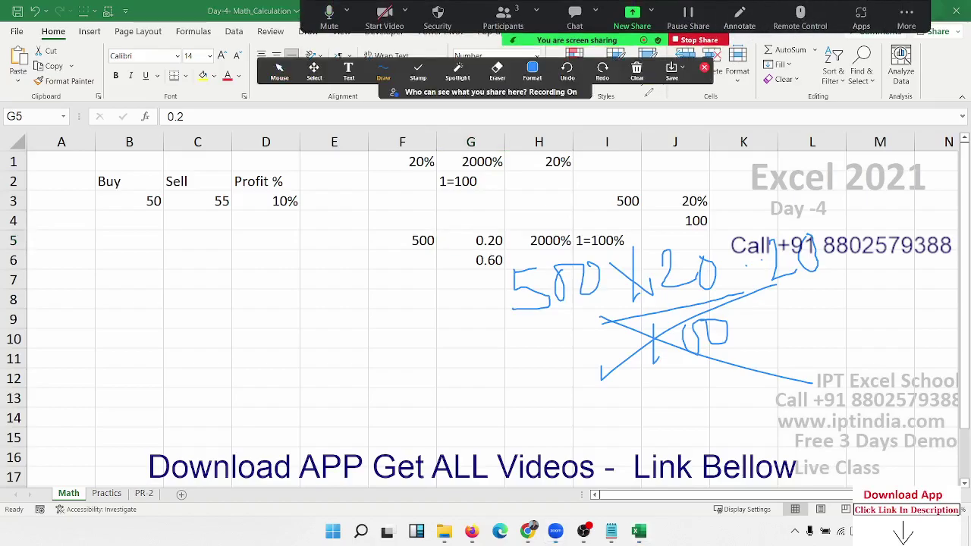
left_click(637, 72)
left_click(642, 116)
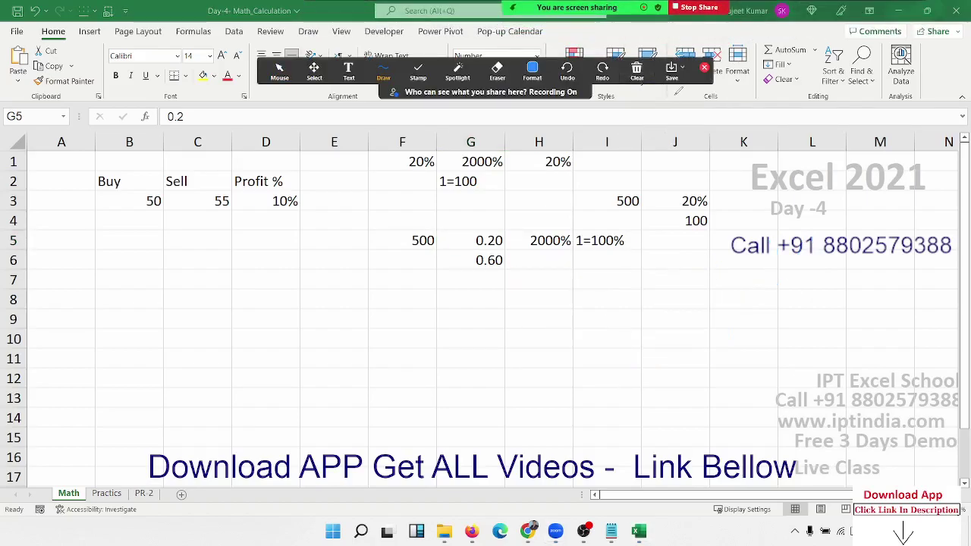
left_click(704, 67)
Type the labels P, R and T down A7 to A9
left_click(63, 275)
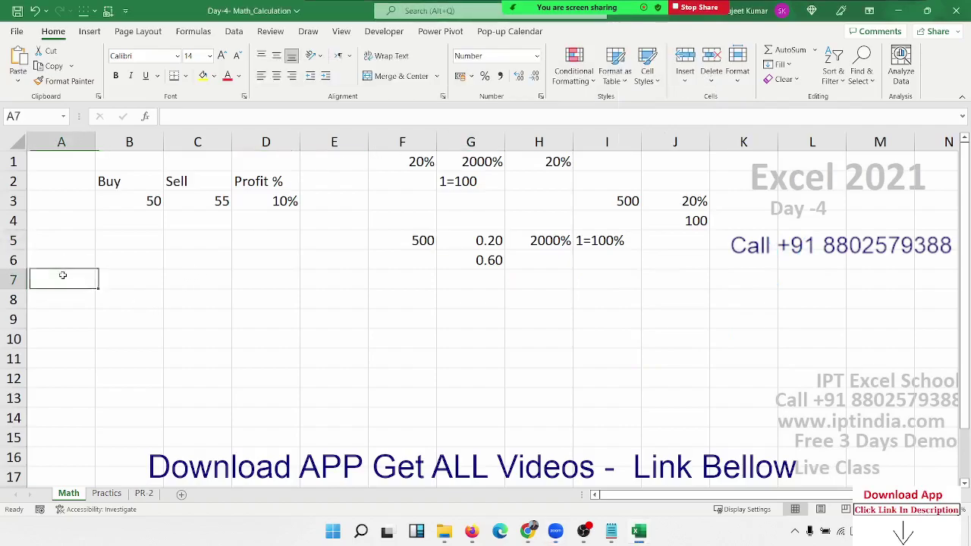
double_click(60, 277)
type("P")
key("Return")
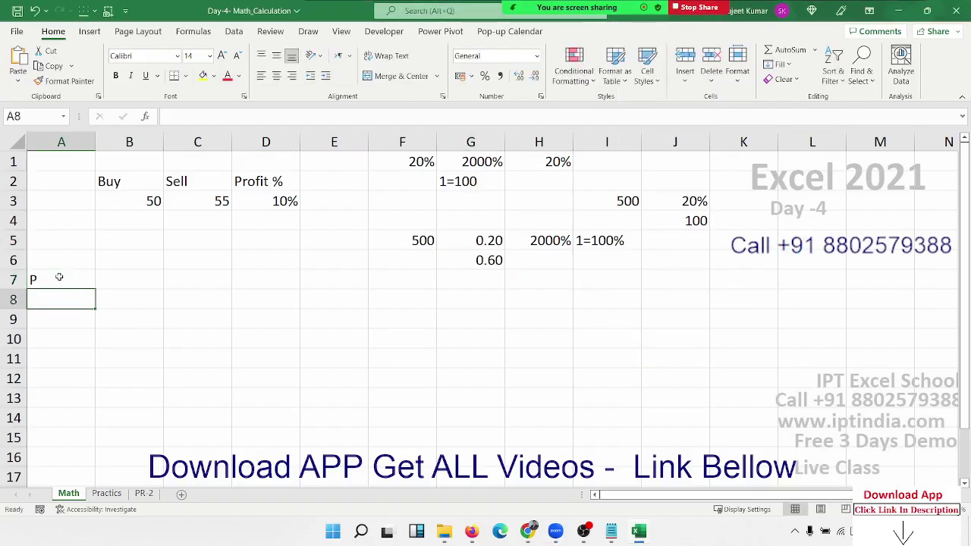
type("R")
key("Return")
type("T")
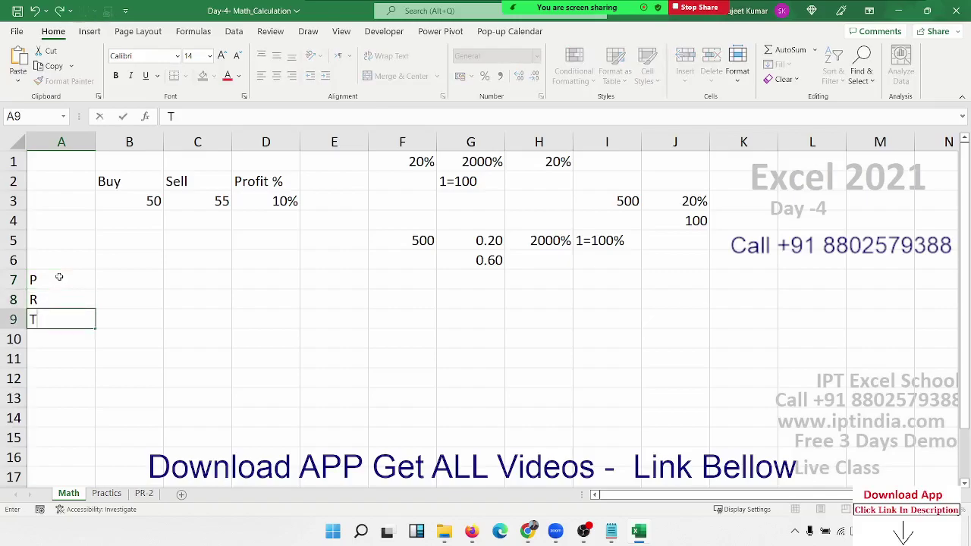
key("Tab")
Enter principal 50000, rate 8% and time 4 in B7 to B9
key("Up")
key("Up")
type("500")
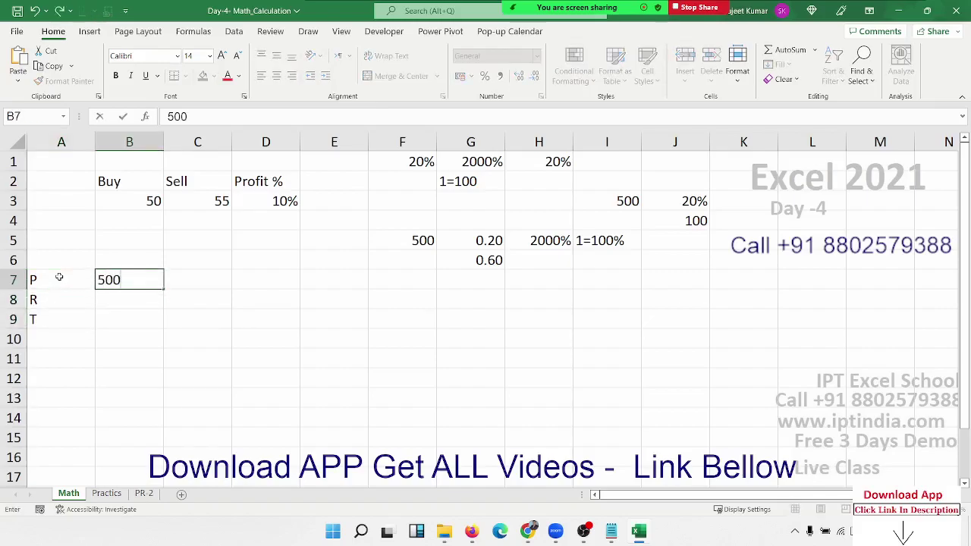
type("00")
key("Return")
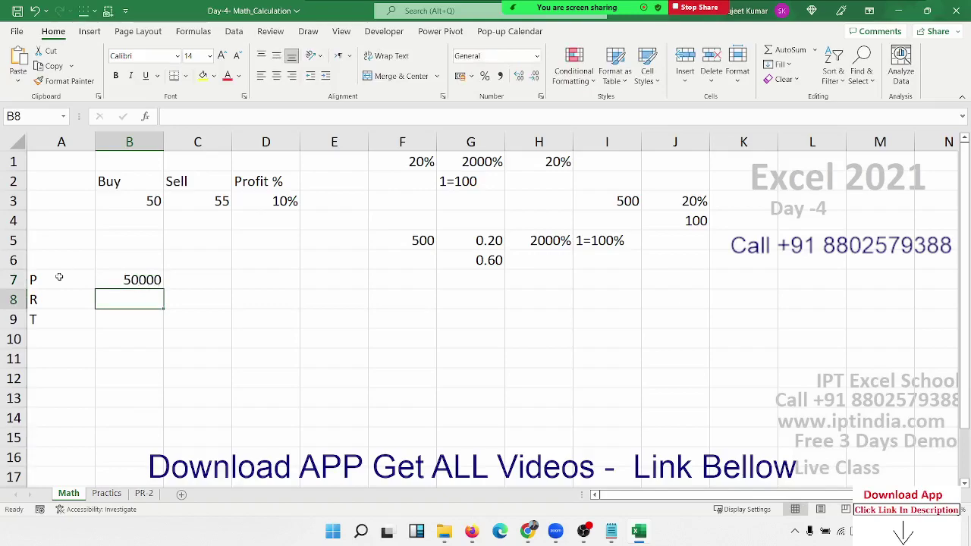
type("8%")
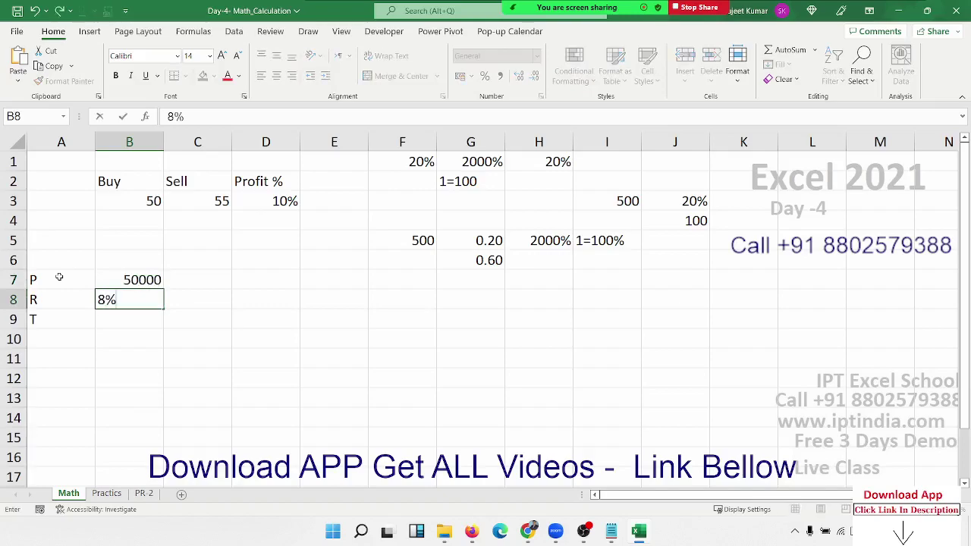
key("Return")
type("4")
key("Return")
Add the heading Amt in C10, then start and cancel an =FV entry
key("Right")
key("Right")
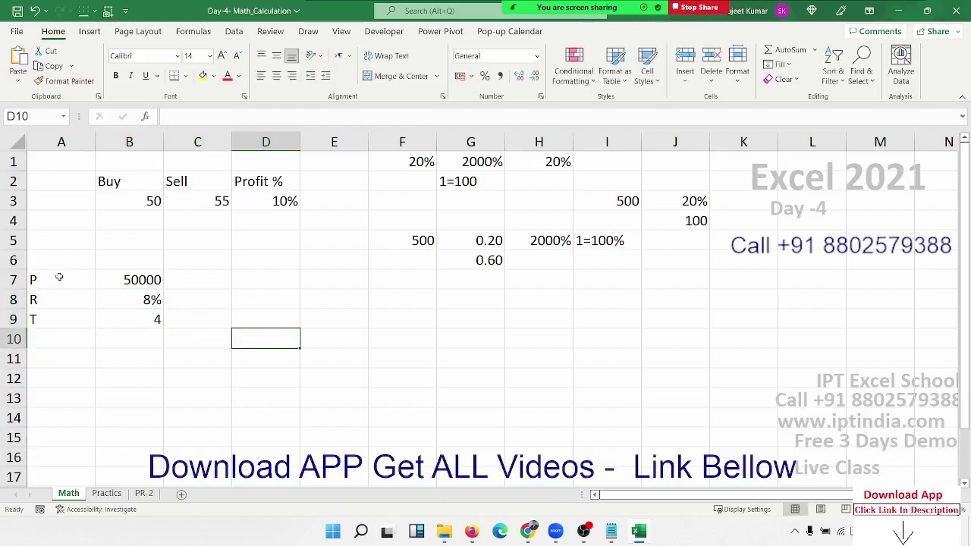
key("Left")
type("Amt")
key("Return")
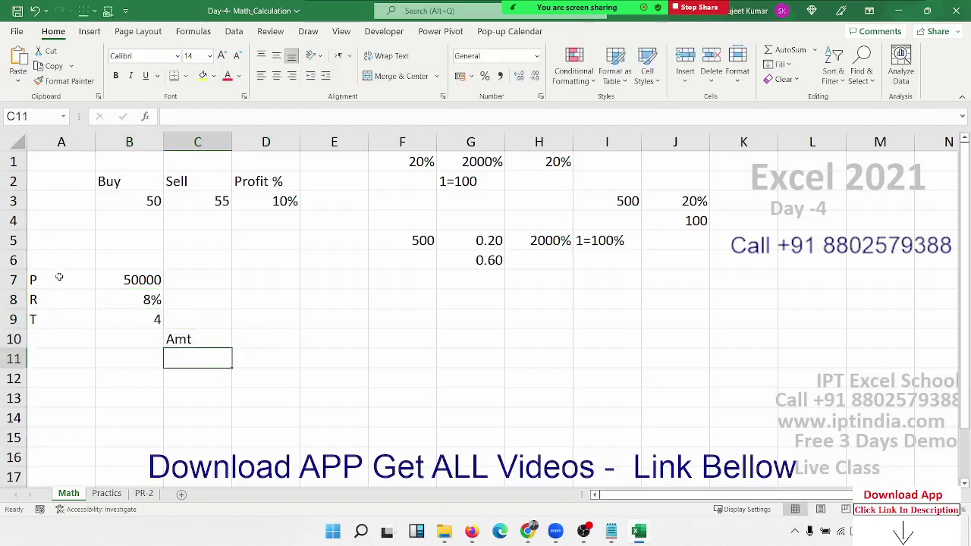
type("=")
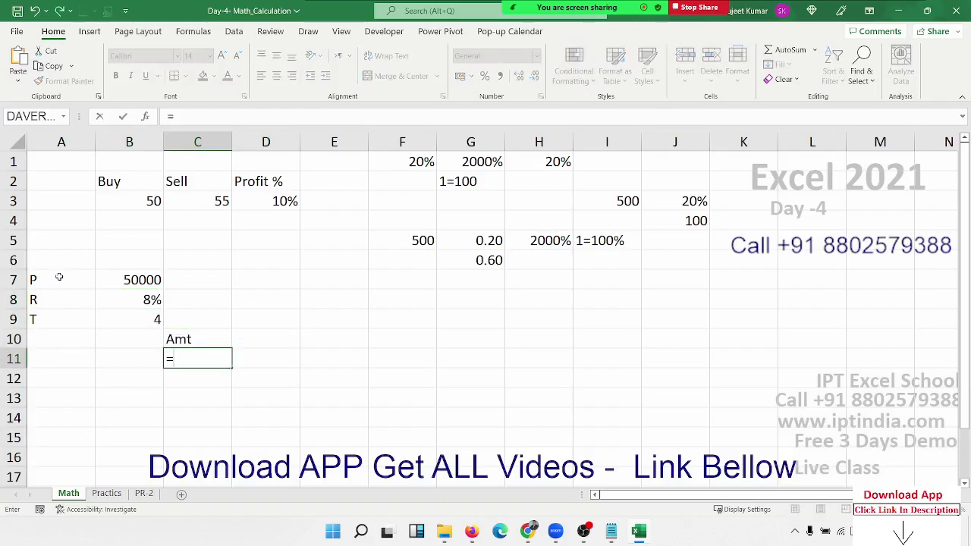
type("fv")
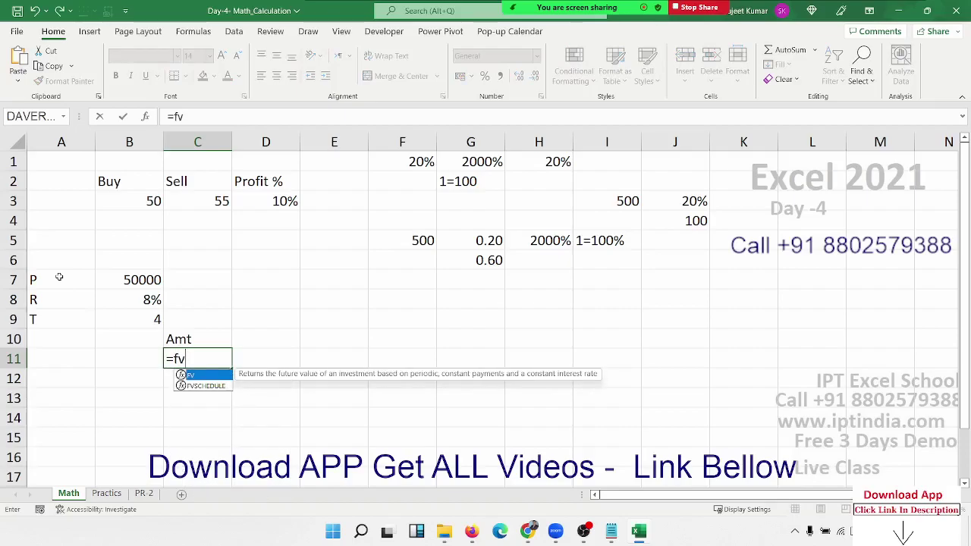
key("Escape")
key("Escape")
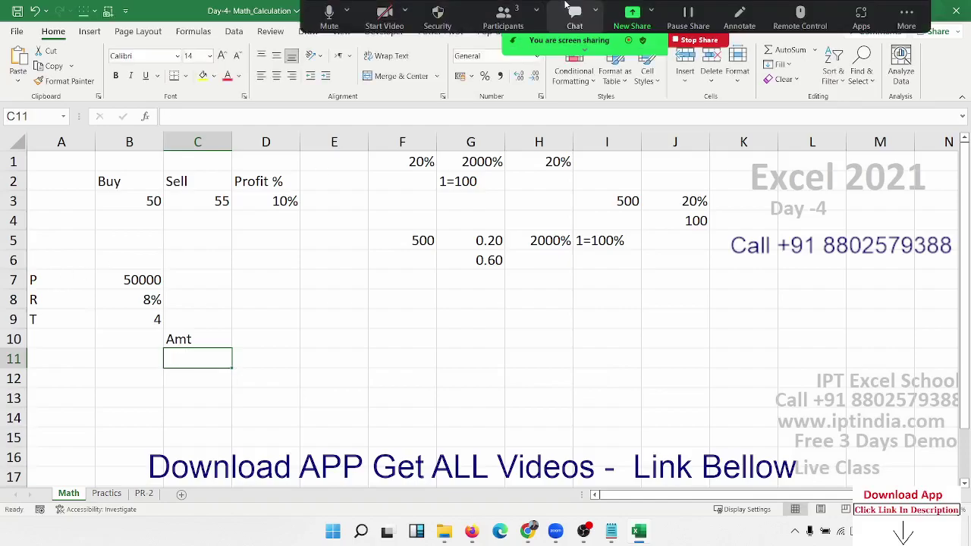
Handwrite P × (1 + r/n) raised to r×n over the sheet with the Zoom pen
left_click(383, 72)
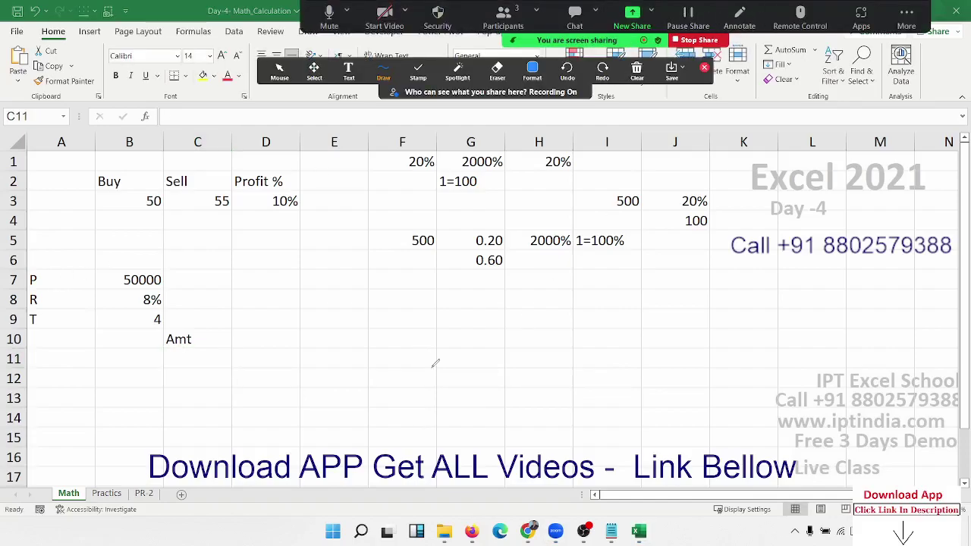
mouse_move(401, 295)
left_mouse_down()
mouse_move(400, 349)
mouse_move(411, 292)
mouse_move(401, 311)
mouse_move(462, 332)
mouse_move(445, 343)
left_mouse_up()
mouse_move(471, 277)
left_mouse_down()
mouse_move(529, 383)
mouse_move(532, 371)
left_mouse_up()
mouse_move(486, 295)
left_mouse_down()
mouse_move(495, 332)
mouse_move(538, 306)
mouse_move(530, 322)
left_mouse_up()
mouse_move(540, 296)
left_mouse_down()
mouse_move(603, 274)
mouse_move(578, 345)
left_mouse_up()
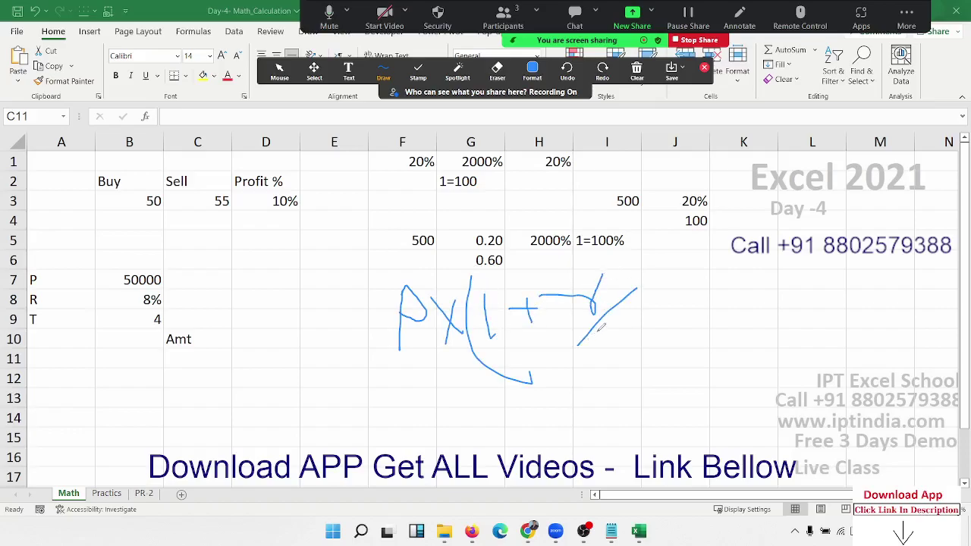
mouse_move(597, 327)
left_mouse_down()
mouse_move(606, 334)
mouse_move(625, 317)
left_mouse_up()
mouse_move(631, 255)
left_mouse_down()
mouse_move(708, 334)
mouse_move(691, 385)
left_mouse_up()
mouse_move(657, 237)
left_mouse_down()
mouse_move(724, 287)
mouse_move(674, 261)
mouse_move(677, 232)
mouse_move(699, 261)
left_mouse_up()
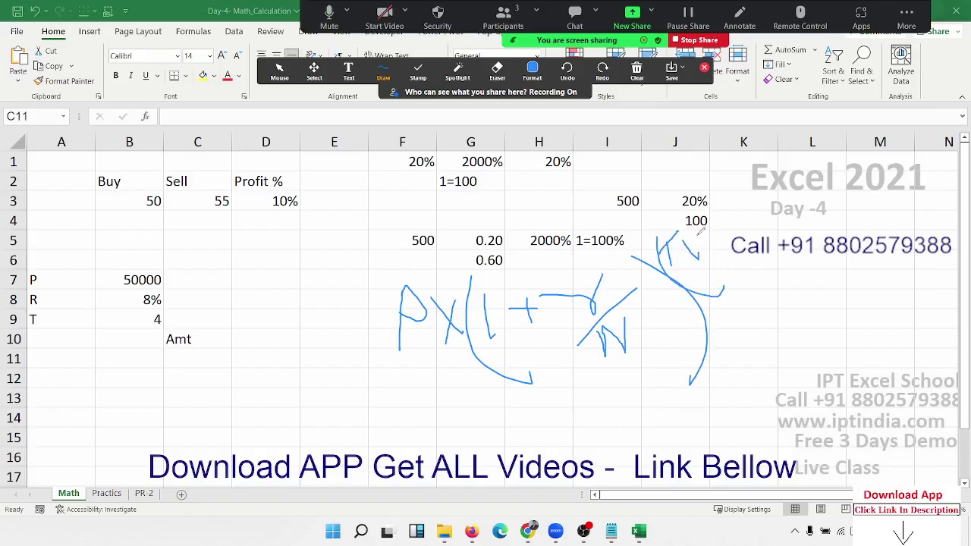
mouse_move(706, 228)
left_mouse_down()
mouse_move(691, 262)
mouse_move(720, 232)
mouse_move(727, 252)
left_mouse_up()
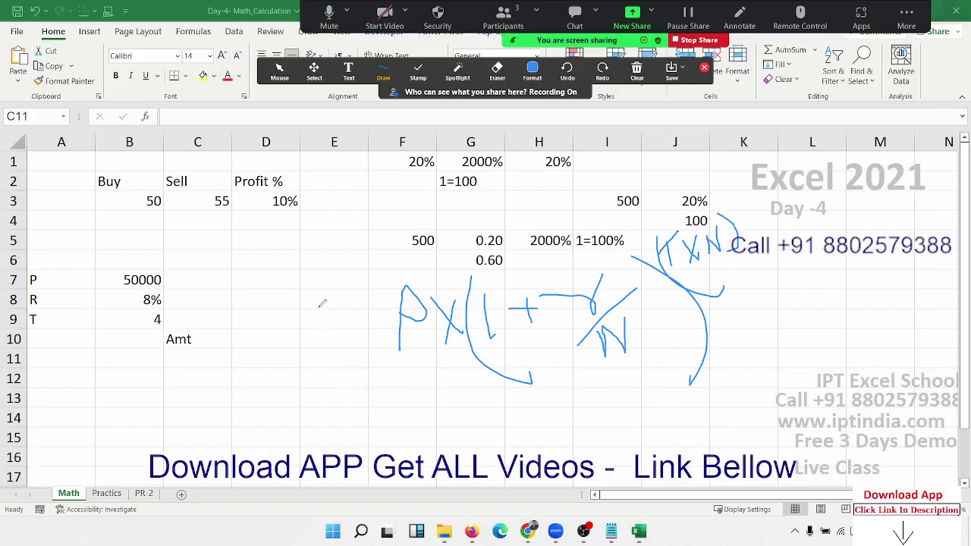
left_click(704, 67)
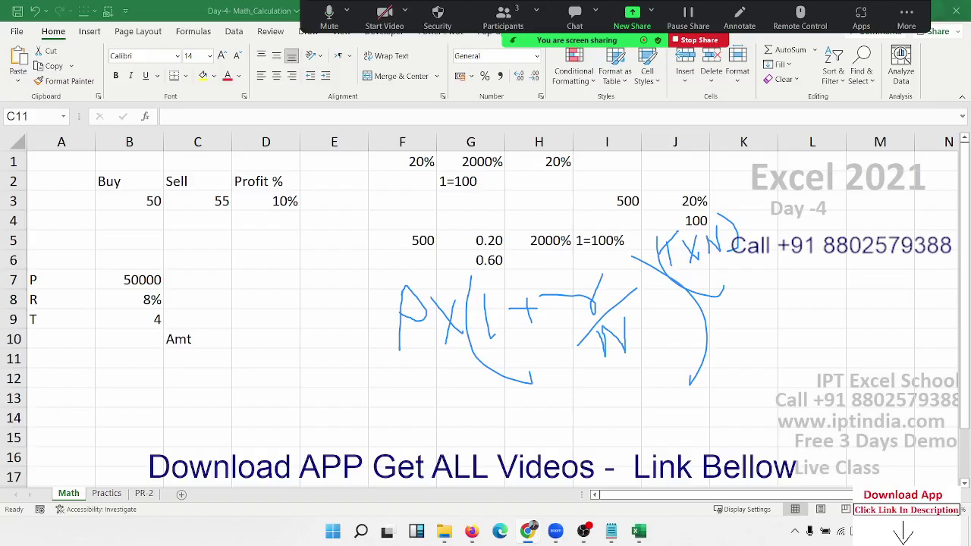
Enter =1+(B8/12) in D10, giving the monthly growth factor 1.006667
left_click(202, 359)
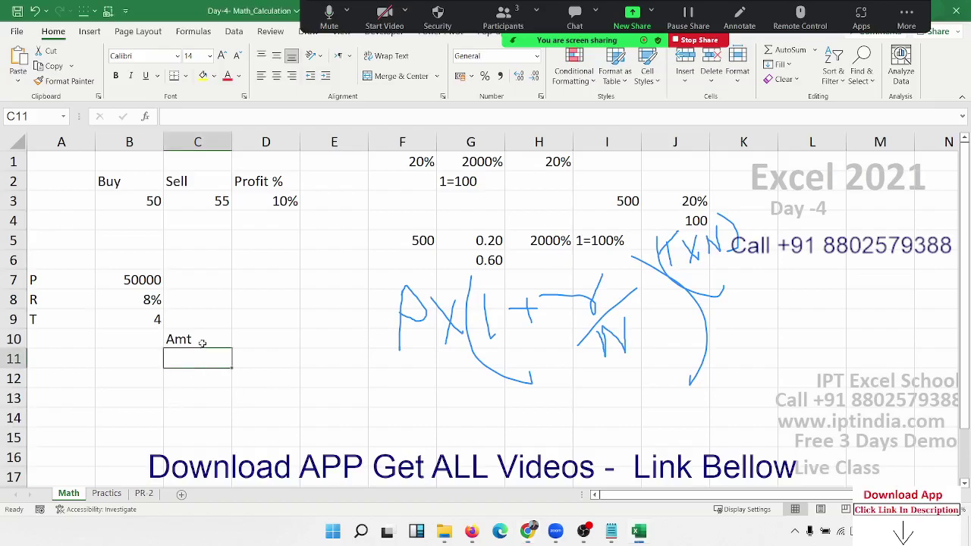
left_click(204, 341)
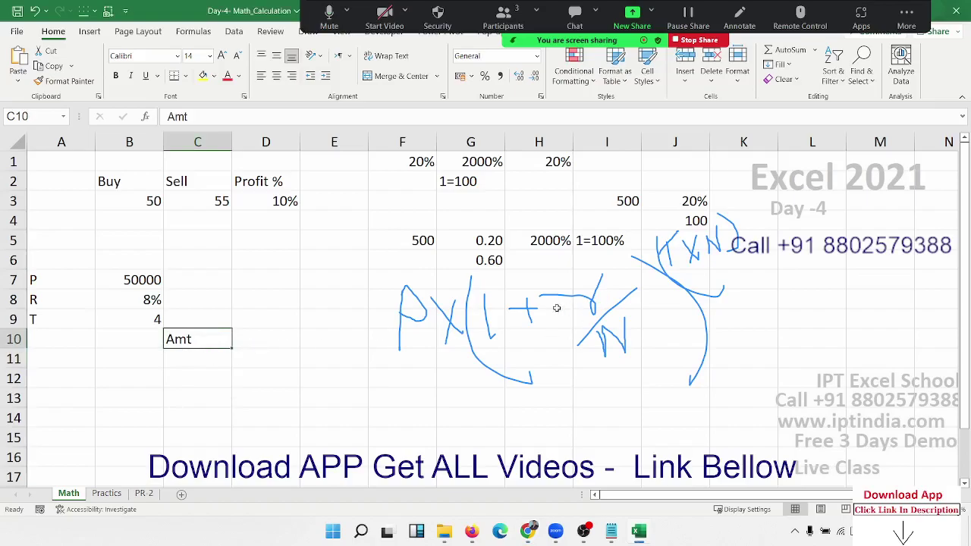
left_click(549, 334)
left_click(269, 339)
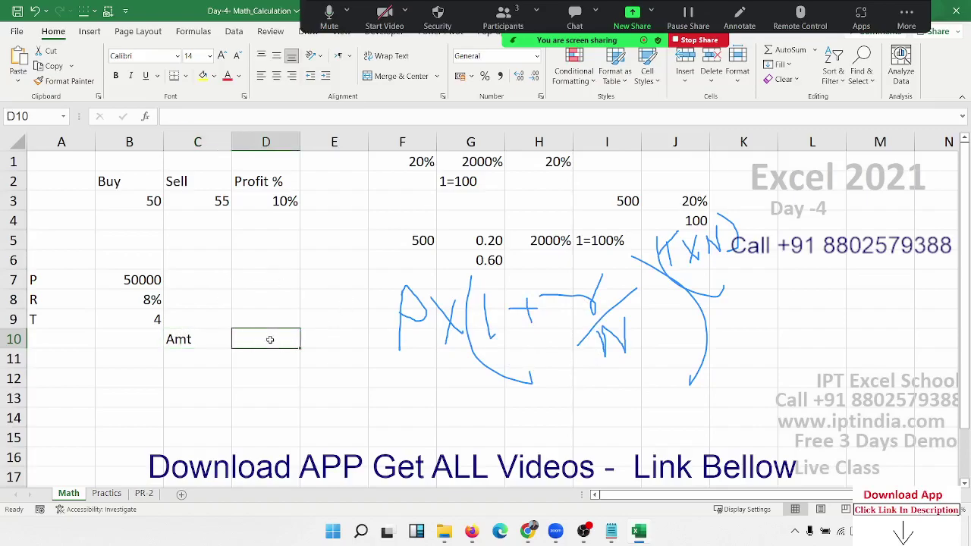
type("=")
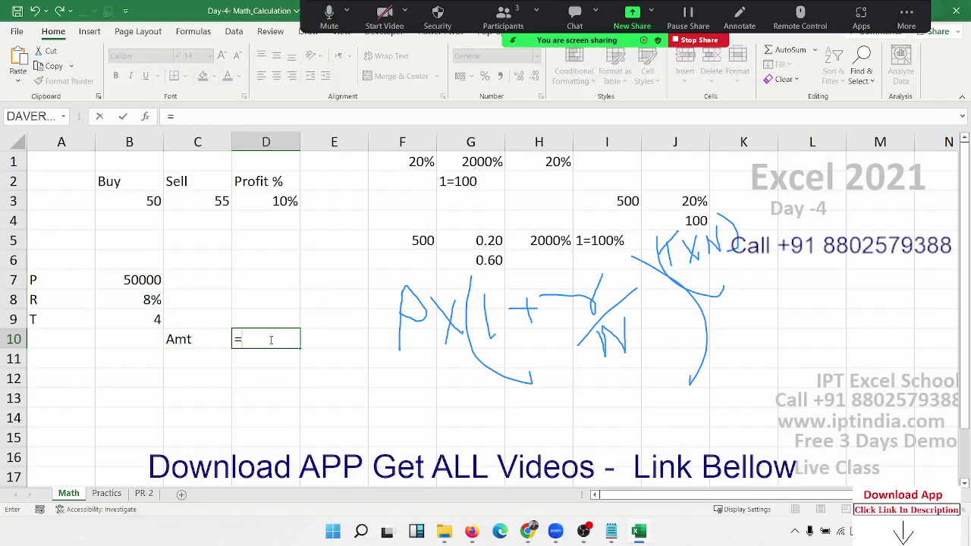
type("1+")
type("(")
left_click(142, 300)
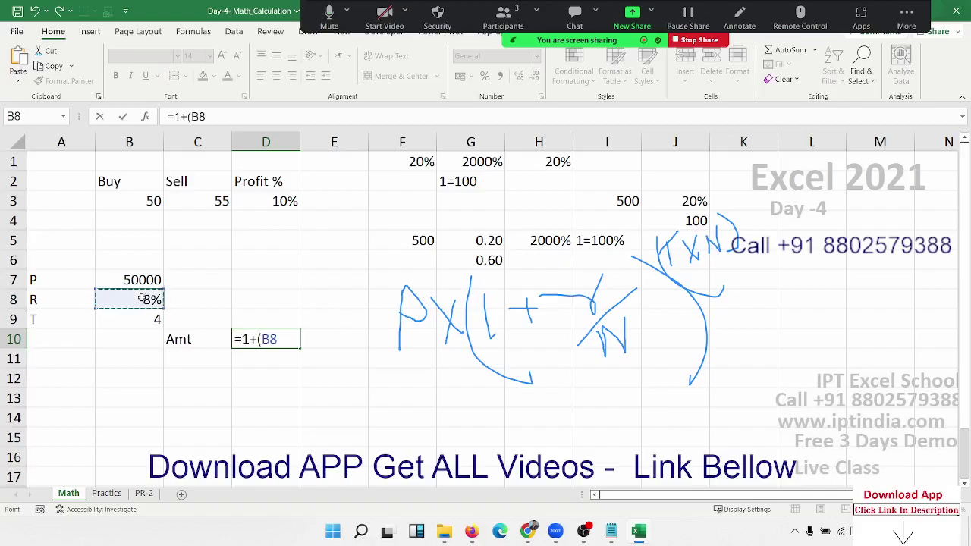
type("/12")
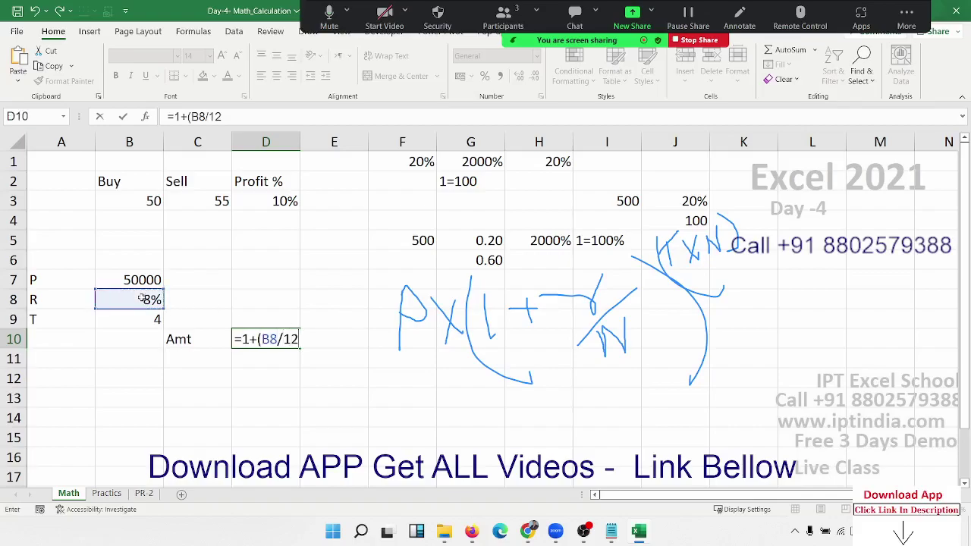
type(")")
key("Return")
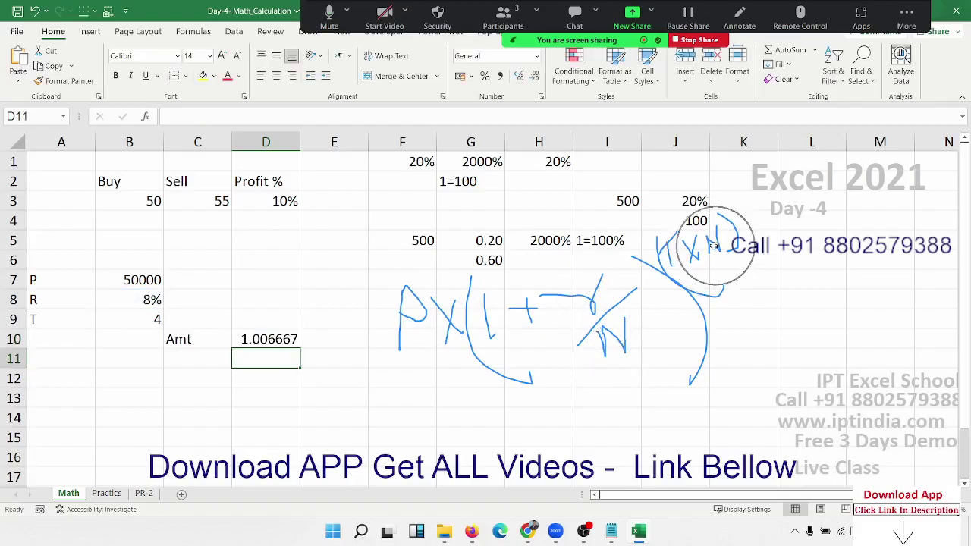
Enter =B9*12 in D11 to get 48 months, then select D10:D11
type("=")
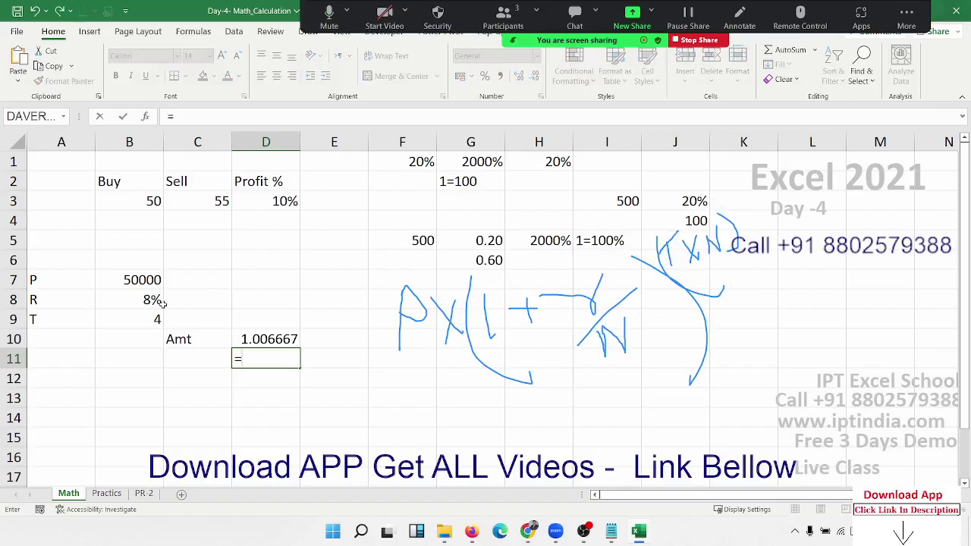
left_click(149, 317)
type("*12")
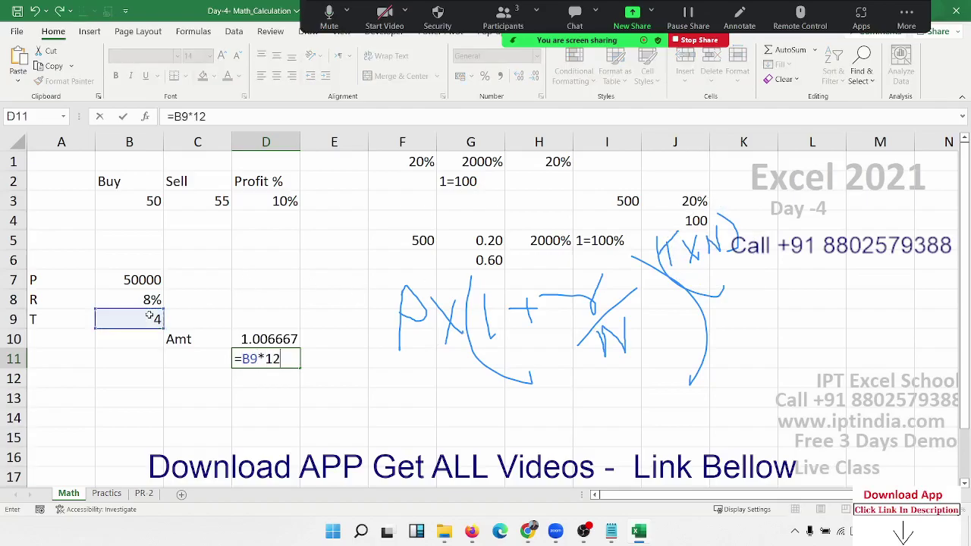
key("Return")
left_click(282, 358)
left_click_drag(282, 358, 281, 339)
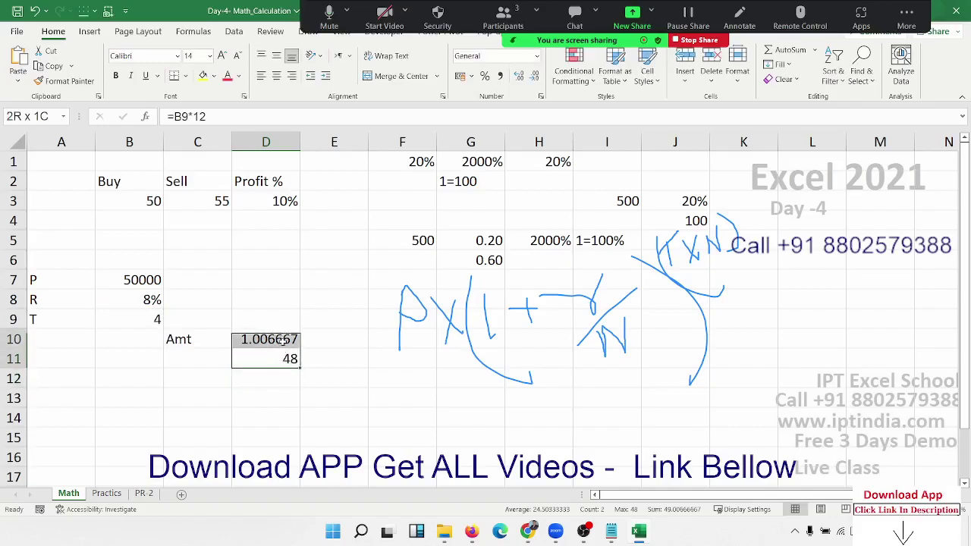
Type the operators +, -, *, / and ^ into E1 through E5
left_click(350, 161)
type("+")
key("Return")
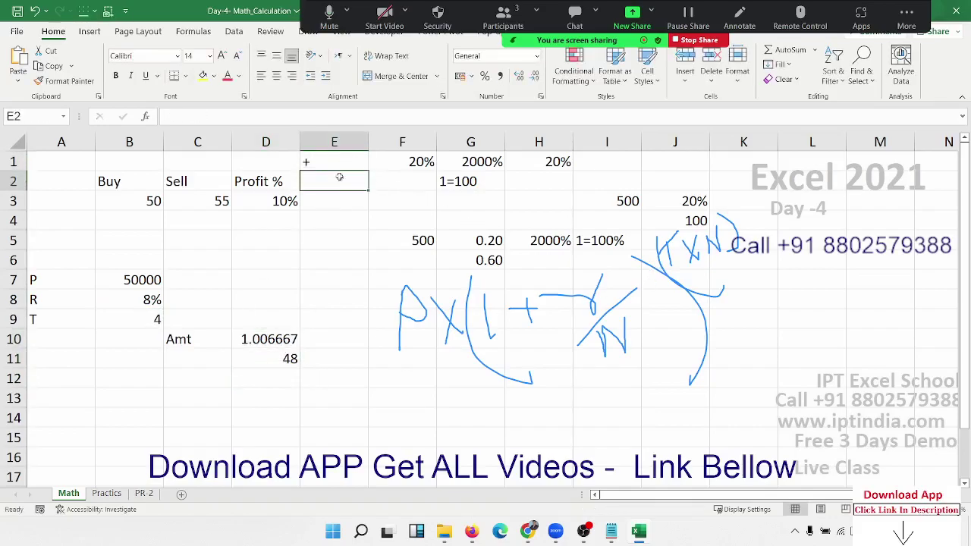
type("-")
key("Return")
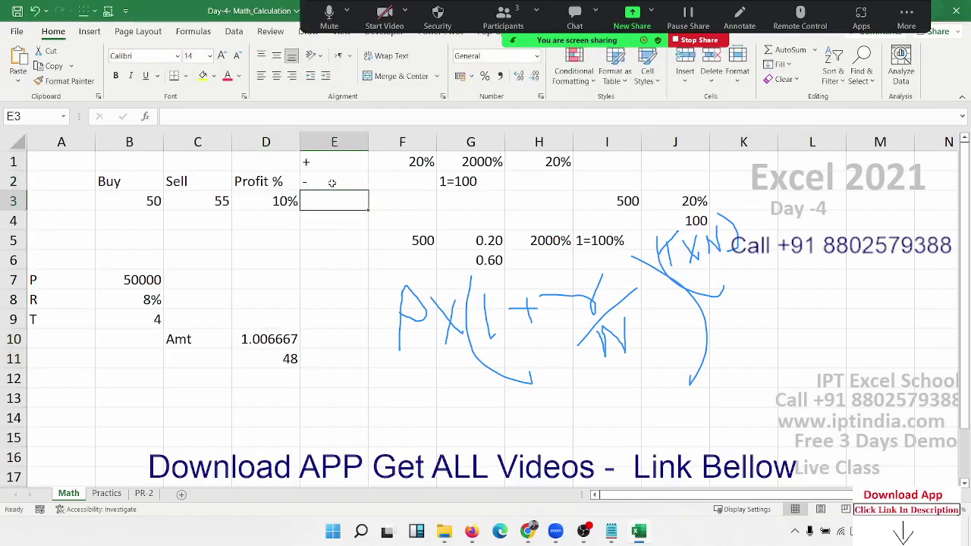
type("*")
key("Return")
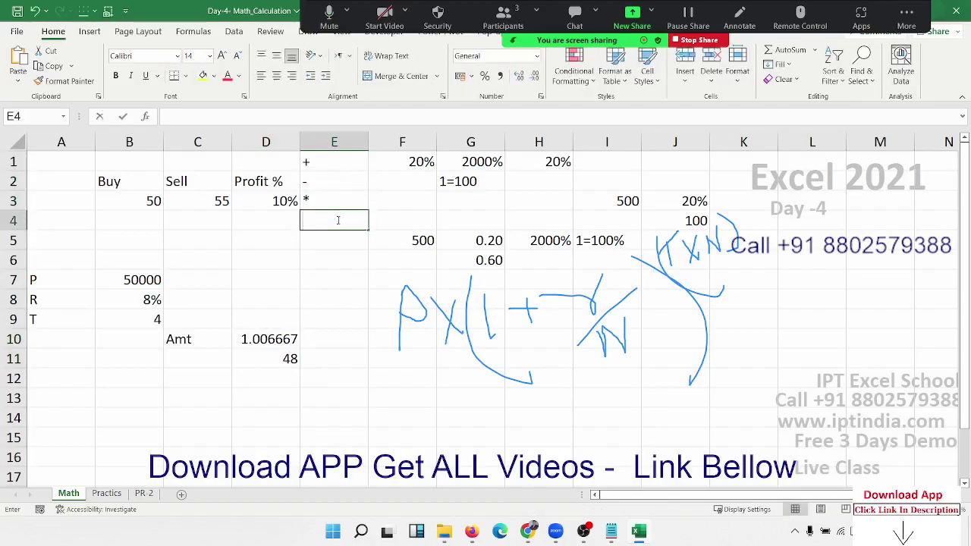
type("/")
key("Return")
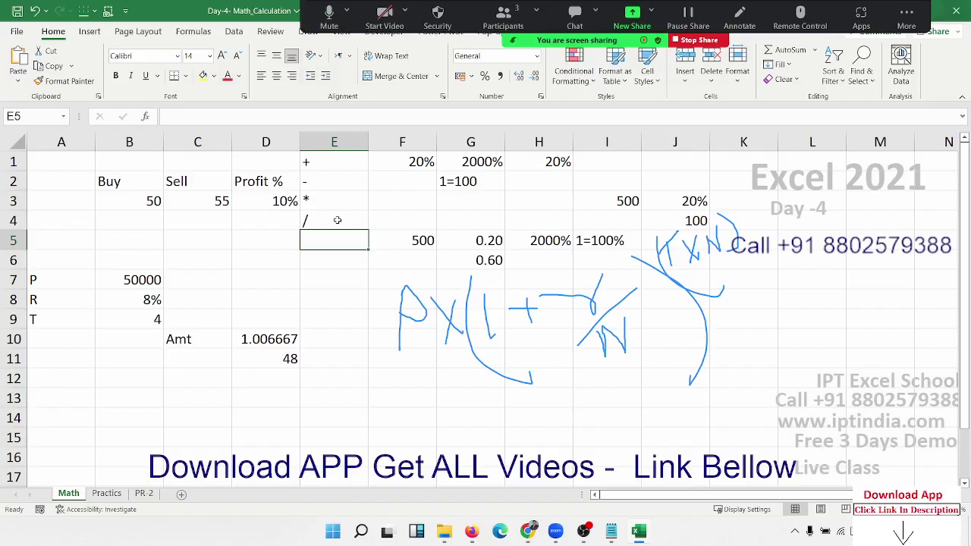
type("^")
Enter =D10^D11 in D12, giving the compounded factor 1.375666
left_click_drag(288, 361, 279, 343)
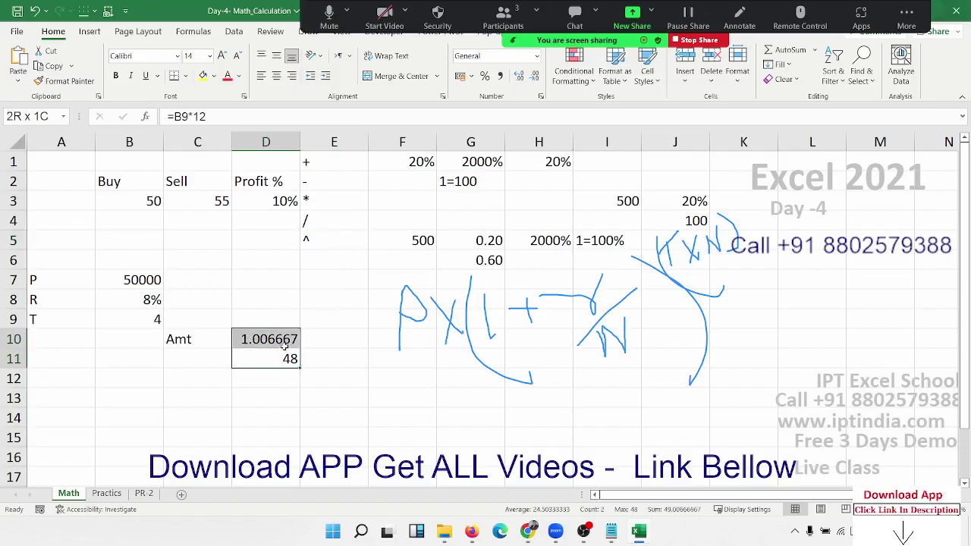
left_click(269, 377)
type("=")
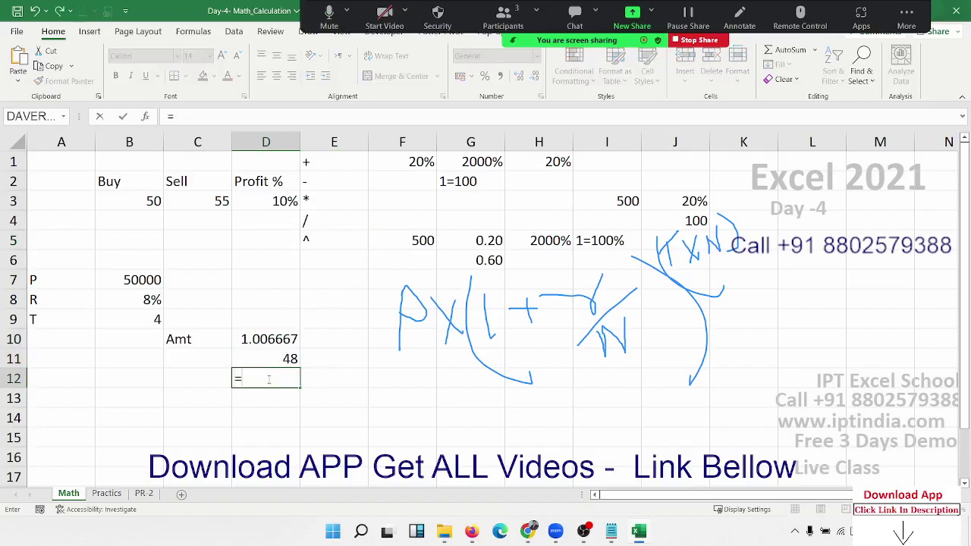
left_click(266, 342)
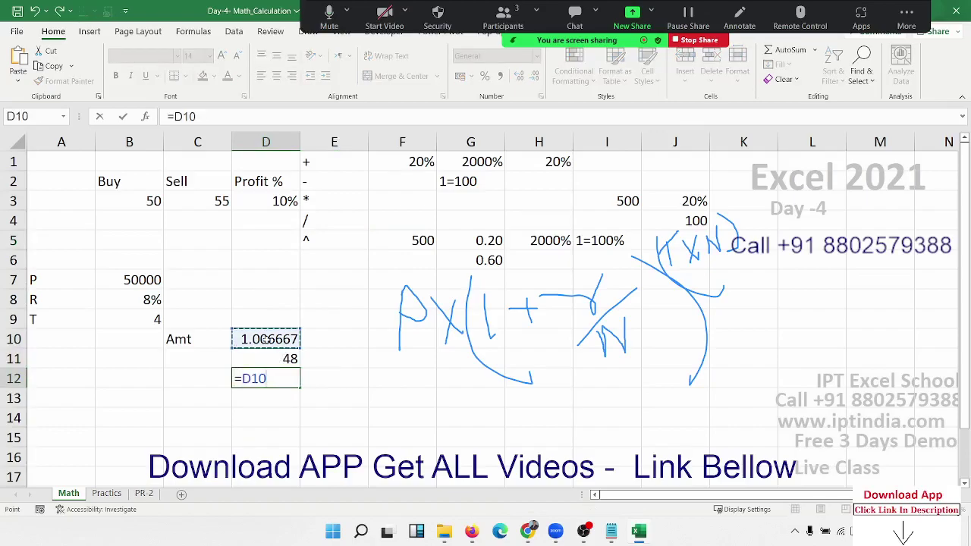
type("^")
left_click(282, 357)
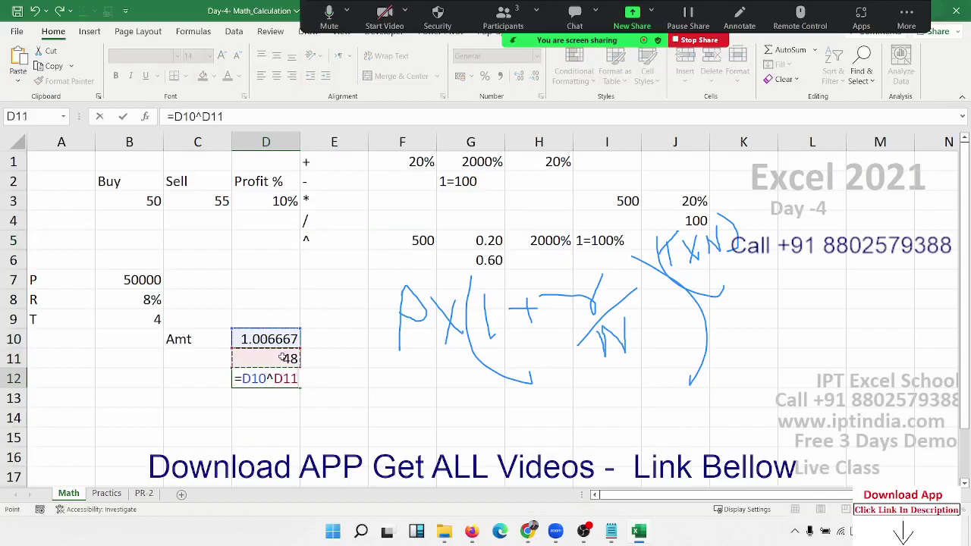
key("Return")
key("Up")
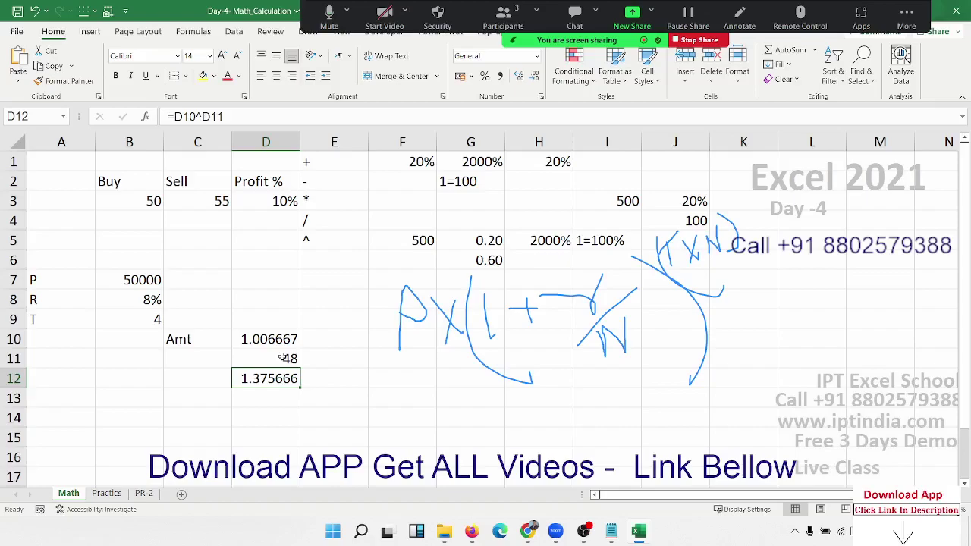
Enter =B7*D12 in D13, giving the final amount 68783.31
key("Down")
type("=")
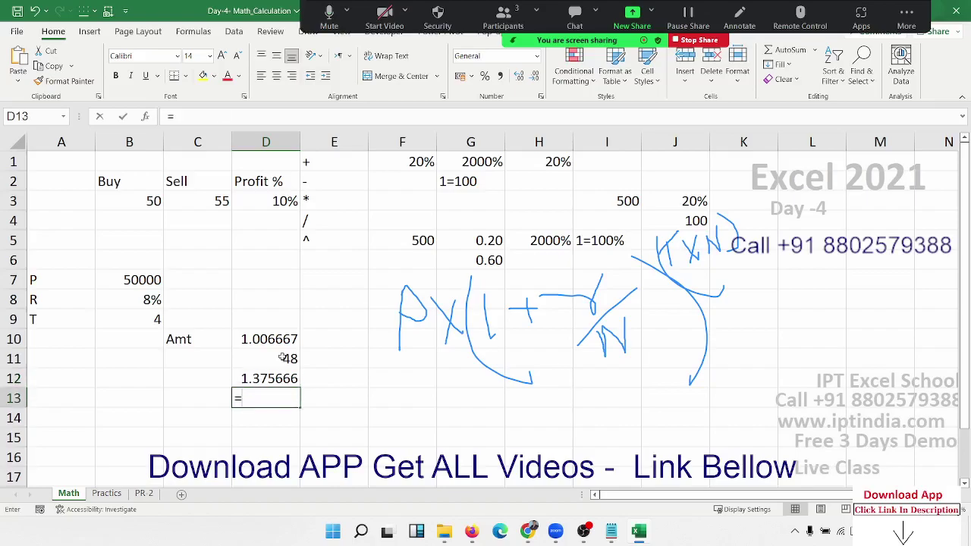
left_click(143, 274)
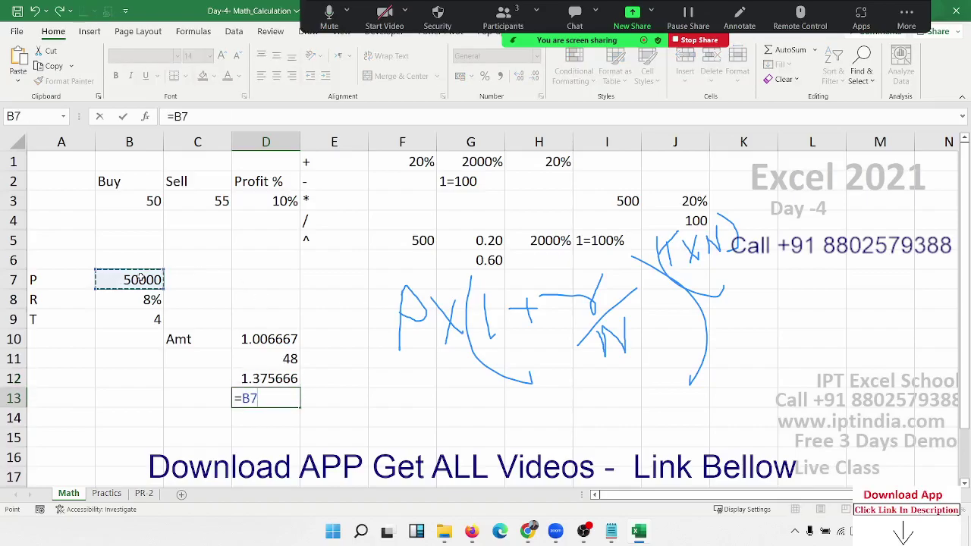
type("*")
left_click(258, 376)
key("Return")
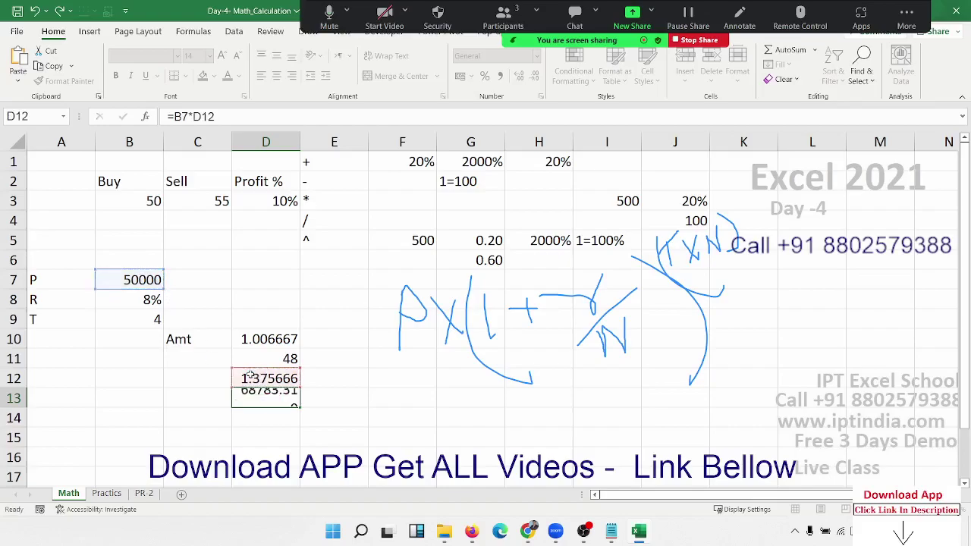
key("Up")
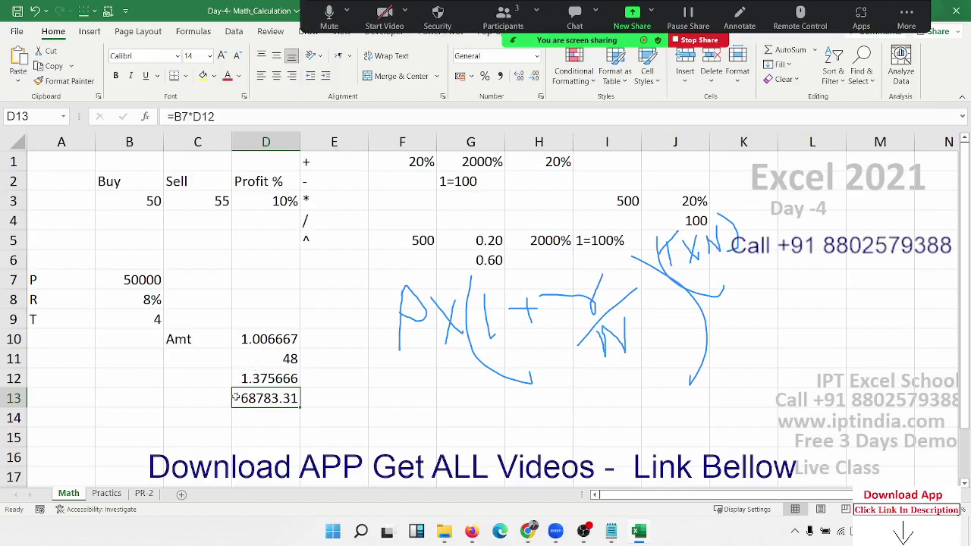
left_click_drag(247, 394, 258, 340)
left_click(258, 377)
left_click(258, 341)
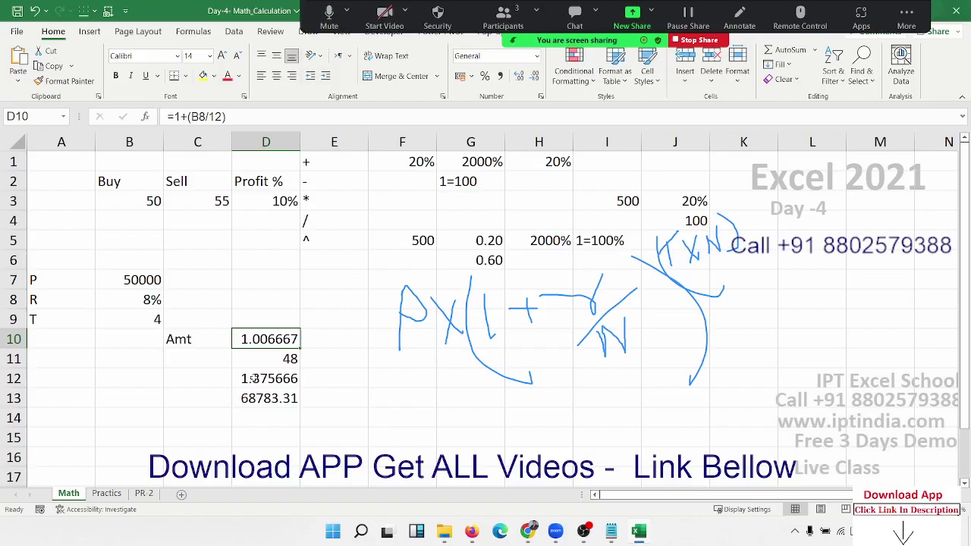
left_click(254, 398)
type("=B7*D12")
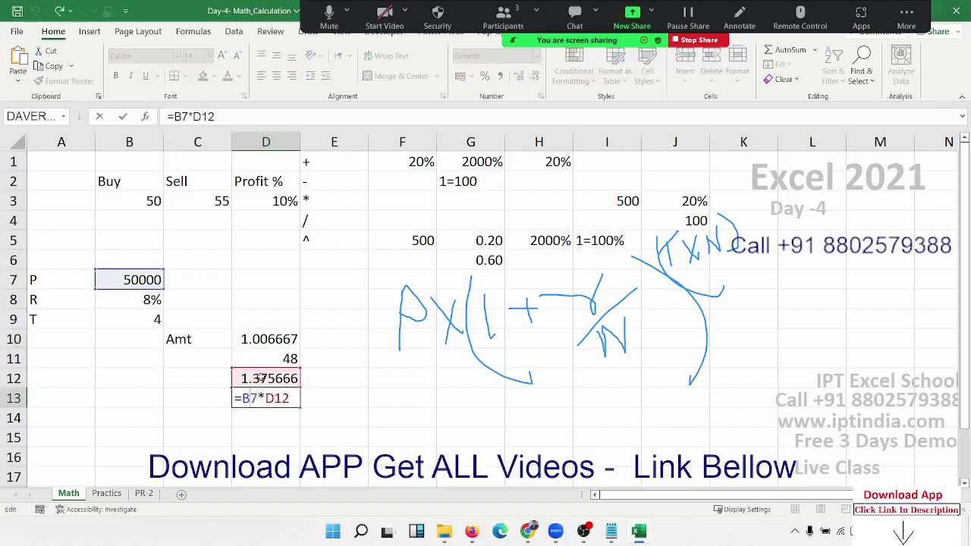
key("Return")
double_click(260, 378)
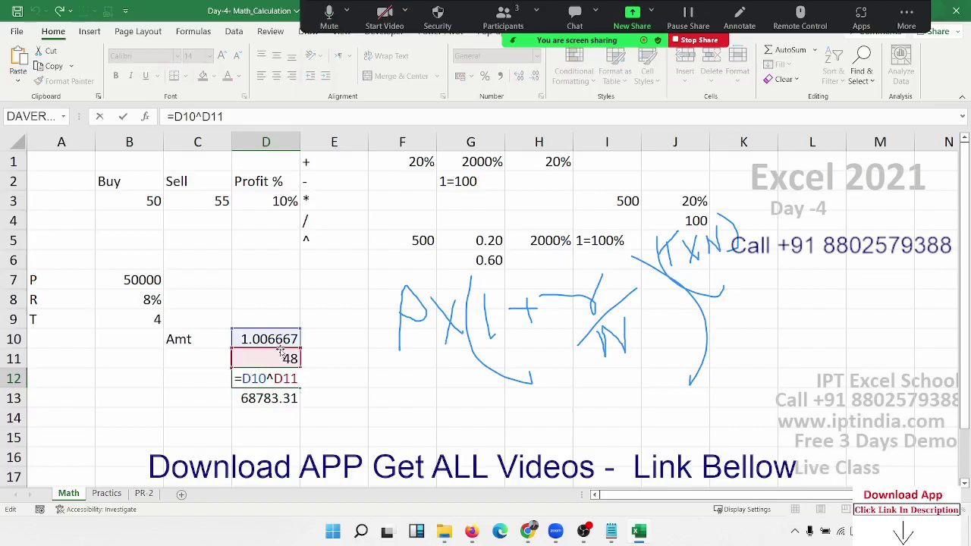
left_click(278, 358)
double_click(280, 359)
key("Escape")
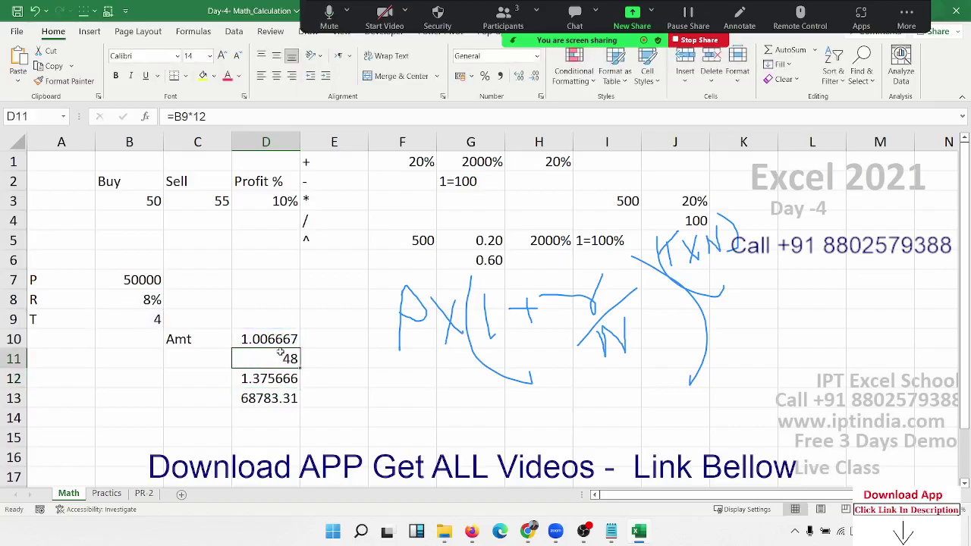
left_click(278, 339)
double_click(277, 339)
key("Escape")
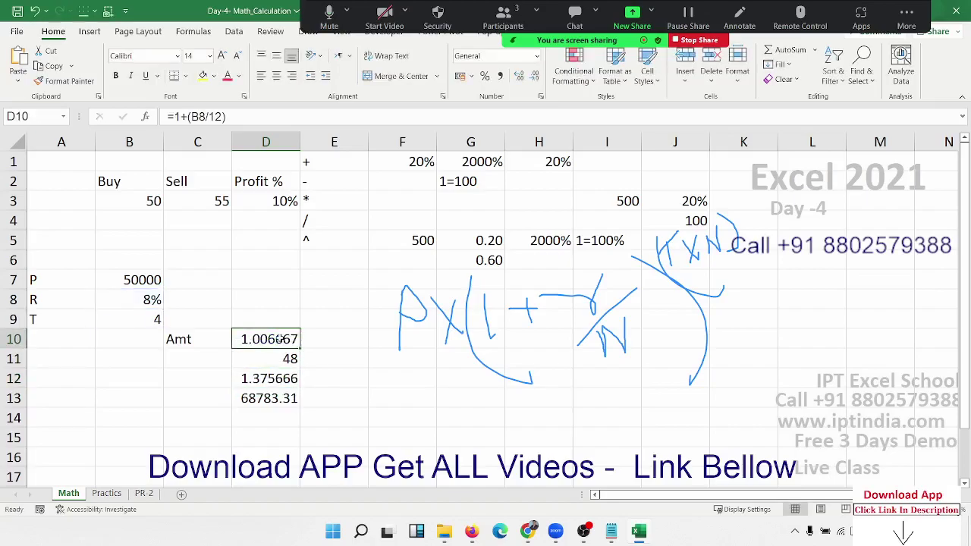
double_click(278, 339)
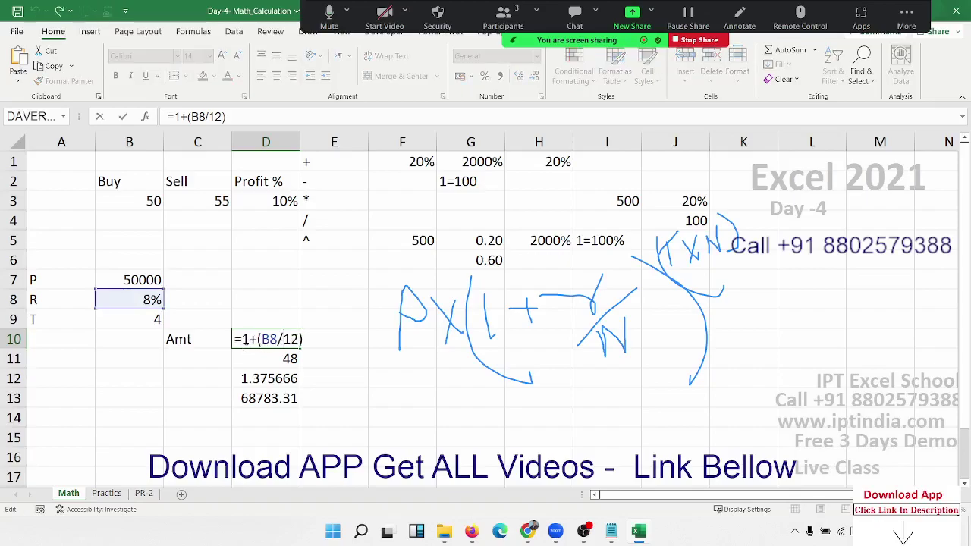
left_click_drag(243, 339, 343, 345)
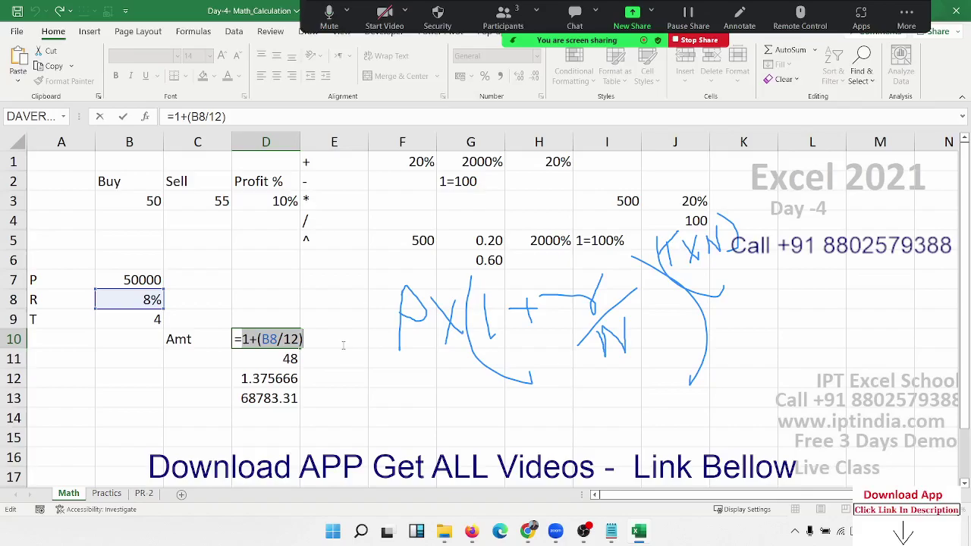
key("Return")
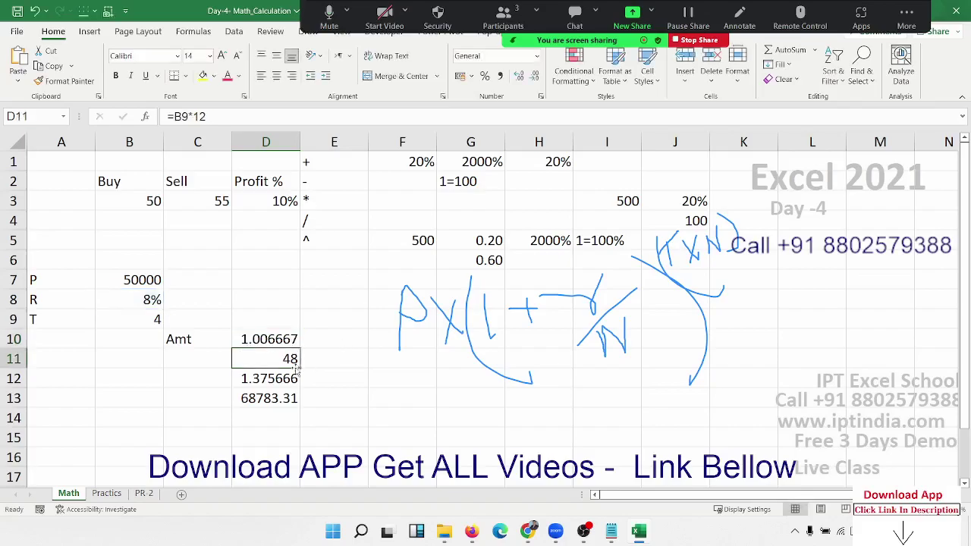
left_click(281, 344)
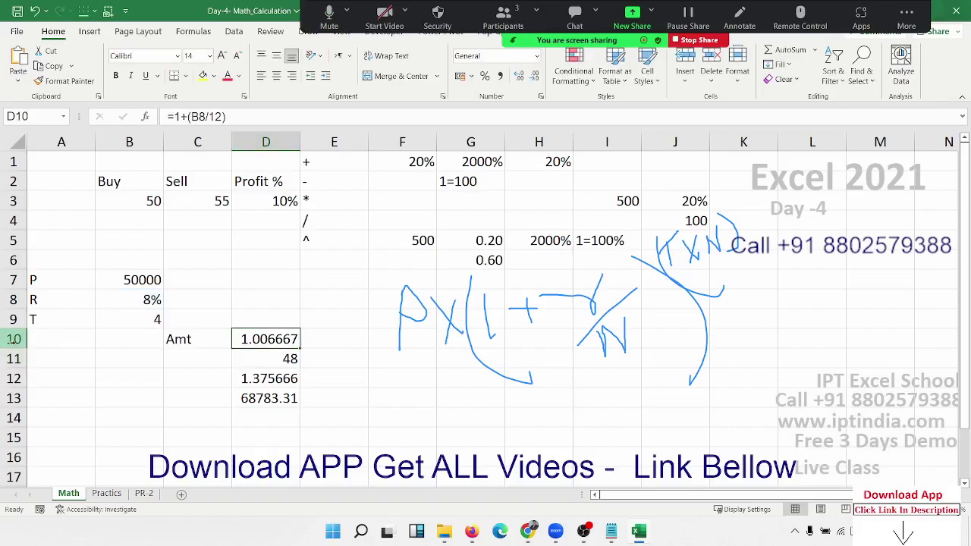
left_click(258, 376)
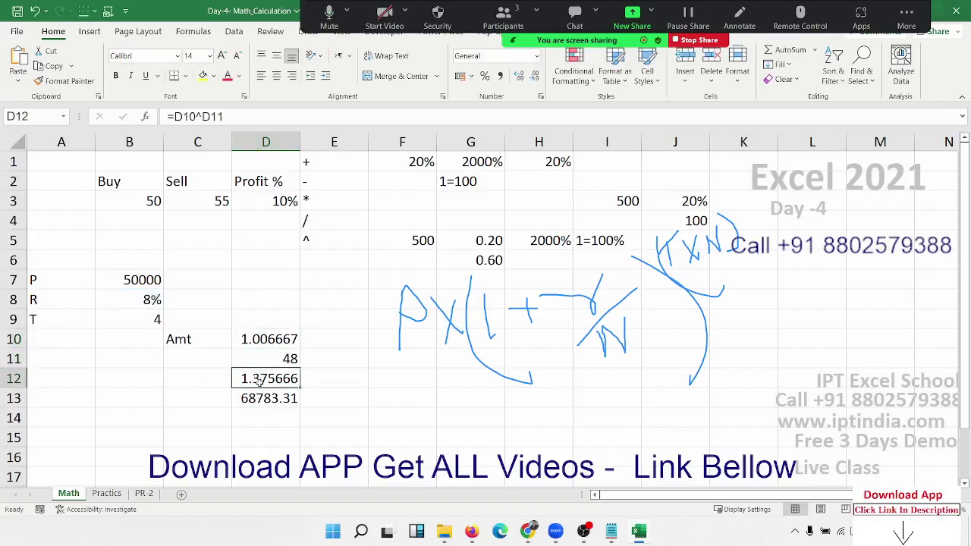
double_click(259, 377)
key("Escape")
left_click(274, 337)
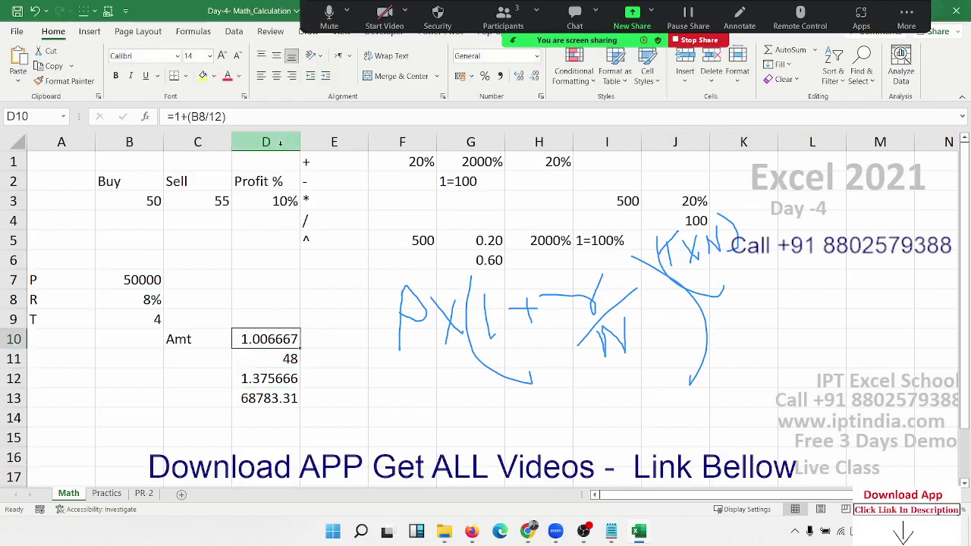
Replace D10 in D12's formula with (1+(B8/12)), then check D11's B9*12
double_click(259, 376)
double_click(259, 377)
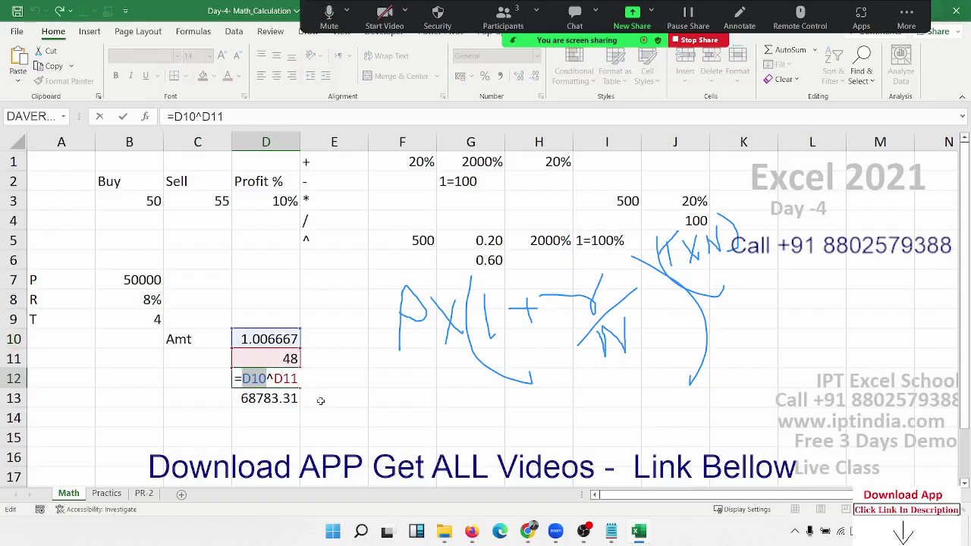
key("BackSpace")
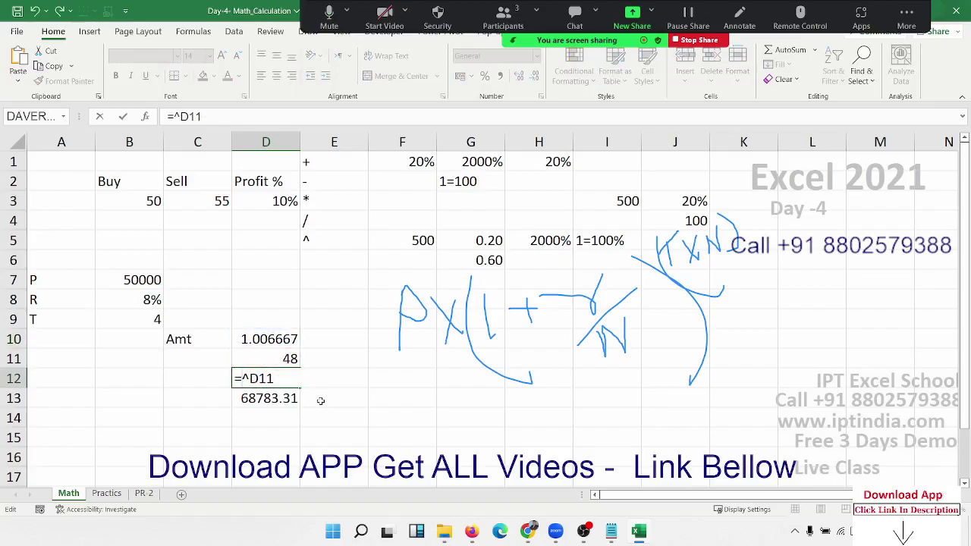
type("()")
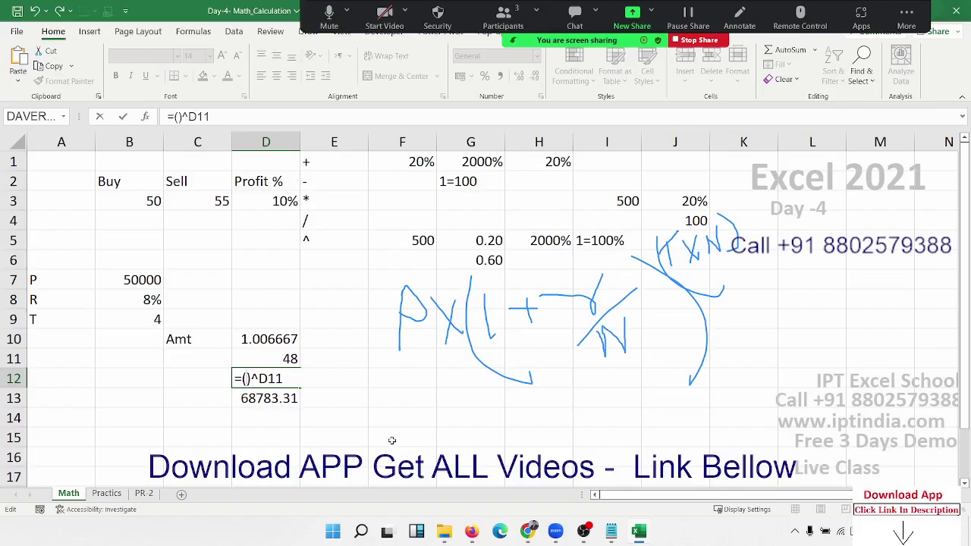
type("1+(B8/12)")
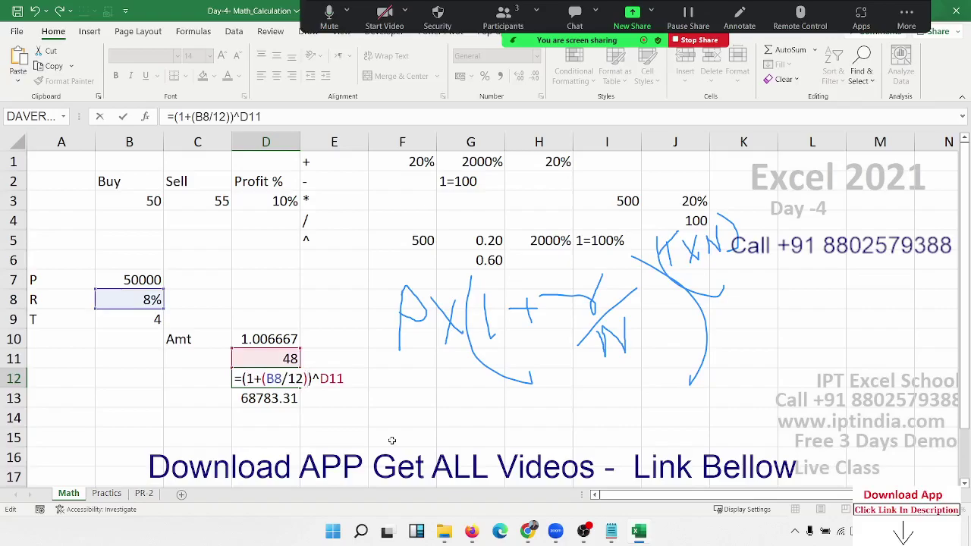
key("Return")
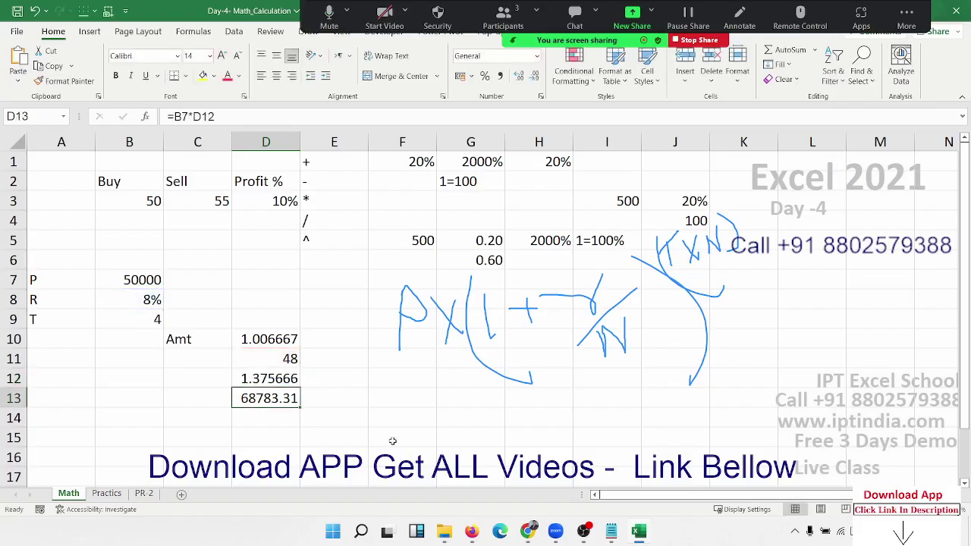
double_click(276, 358)
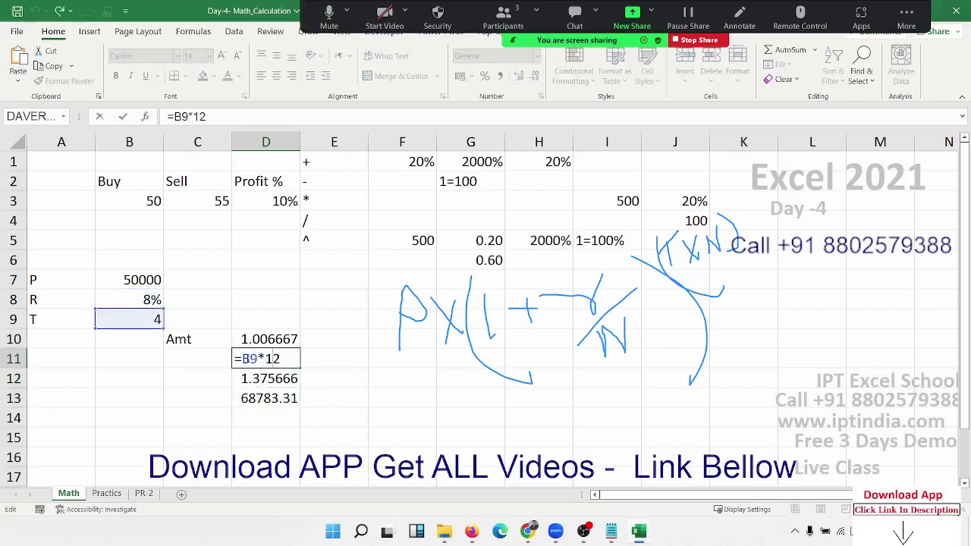
left_click_drag(241, 358, 301, 363)
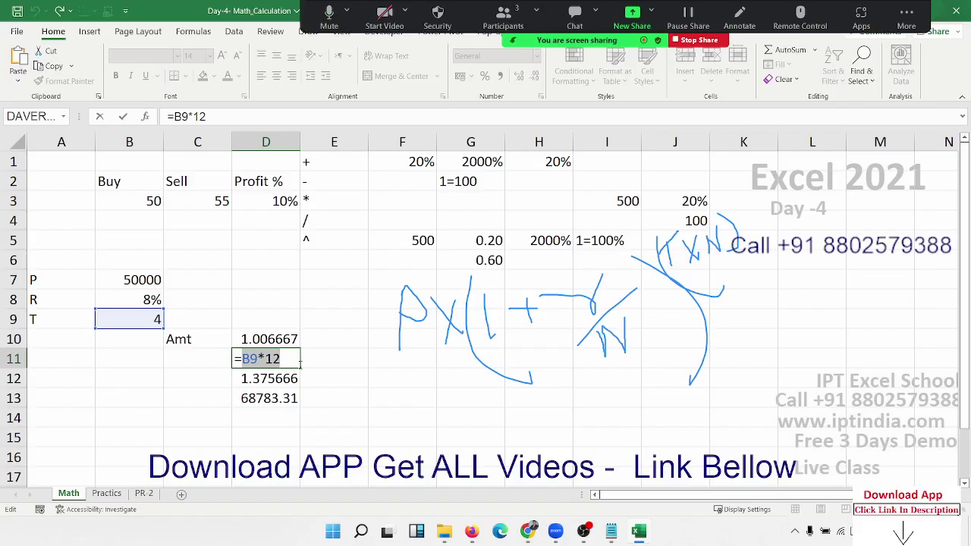
key("Escape")
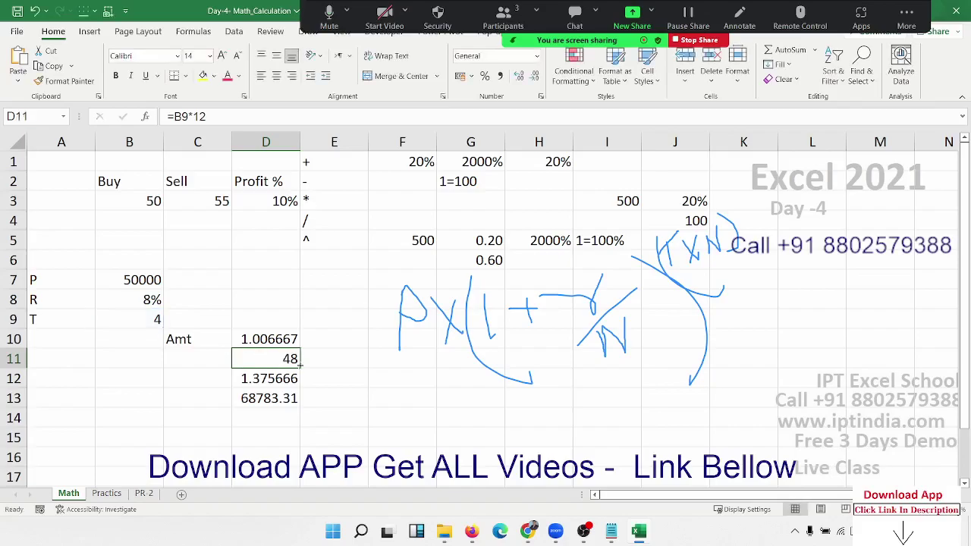
Replace D11 in D12's exponent with (B9*12), still giving 1.375666
left_click(295, 377)
double_click(289, 378)
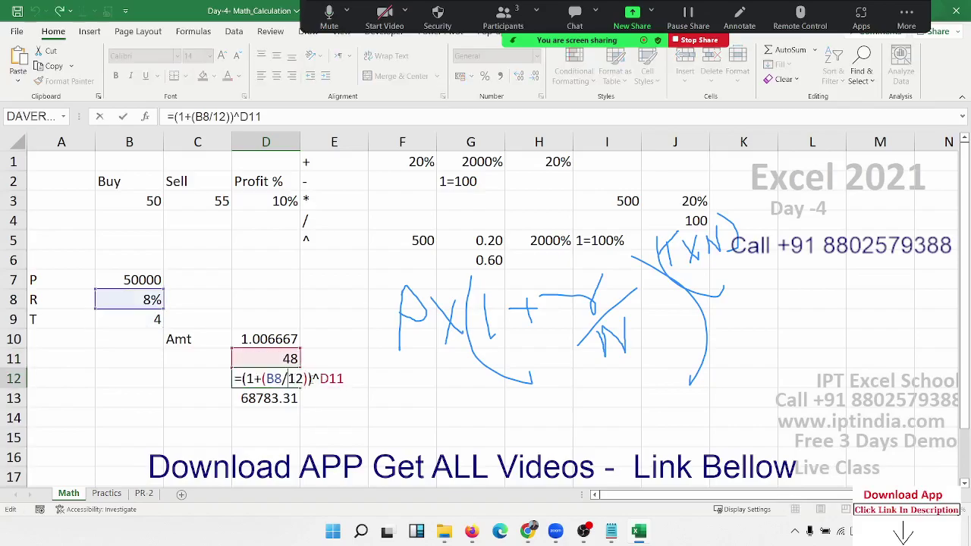
double_click(331, 379)
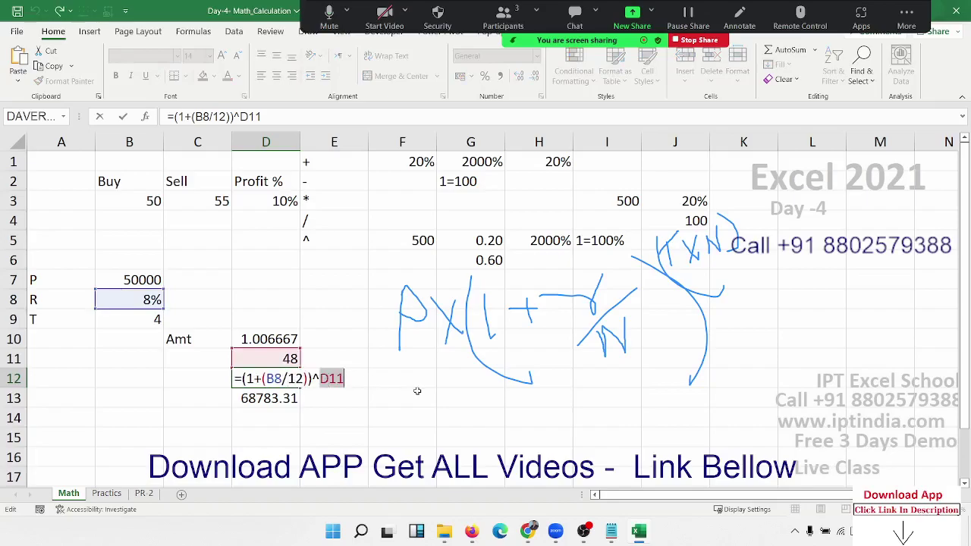
key("BackSpace")
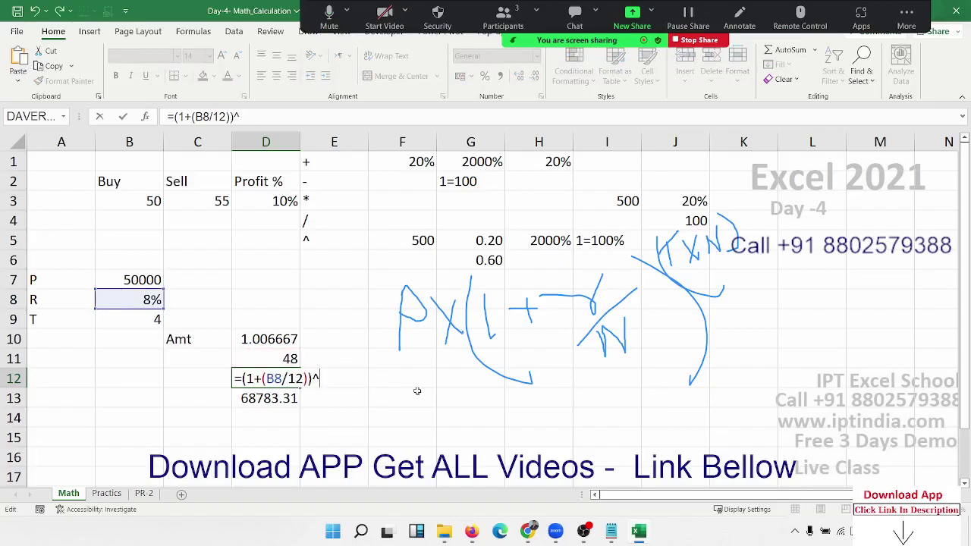
type("()")
left_click(324, 379)
type("B9*12")
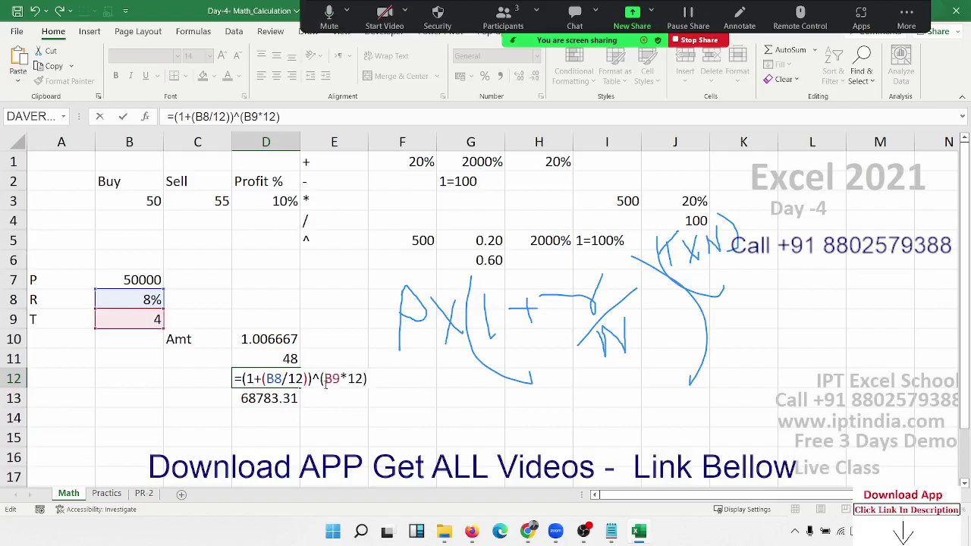
key("Return")
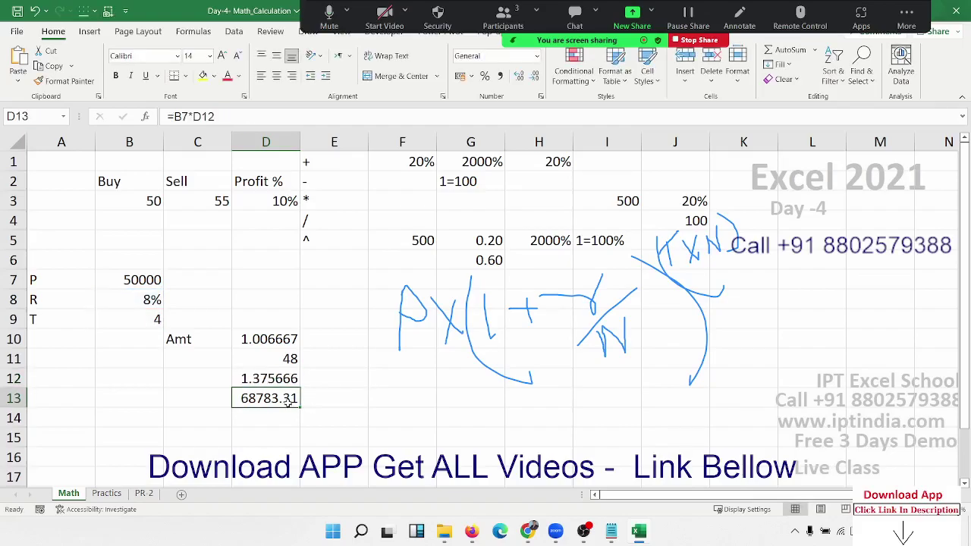
Type =B7*D12, then select the whole growth-factor expression in D12's formula
type("=B7*D12")
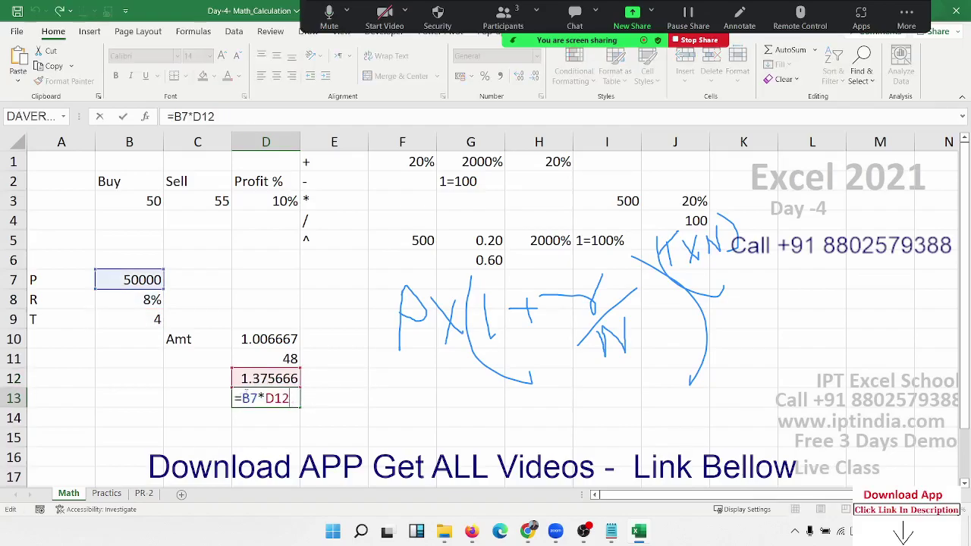
left_click(254, 381)
double_click(254, 381)
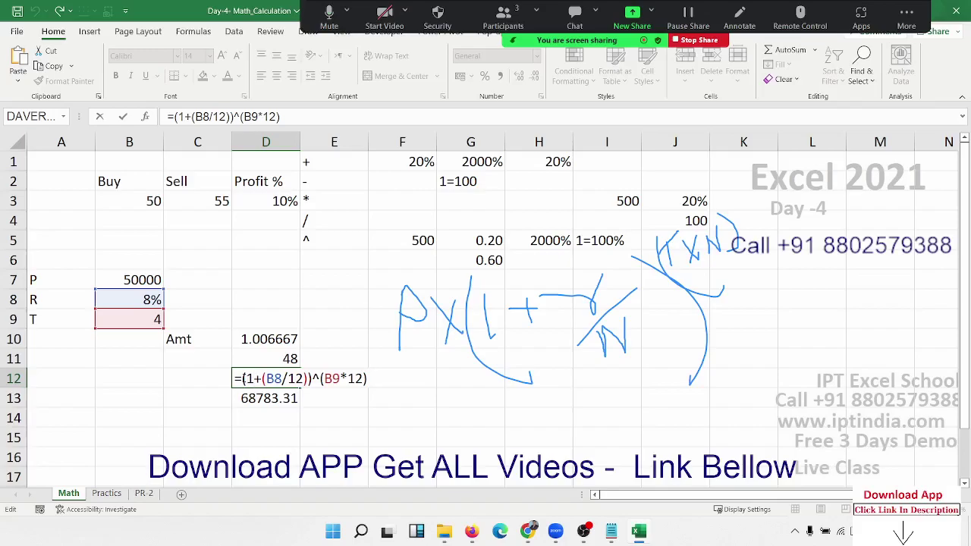
left_click_drag(241, 377, 411, 378)
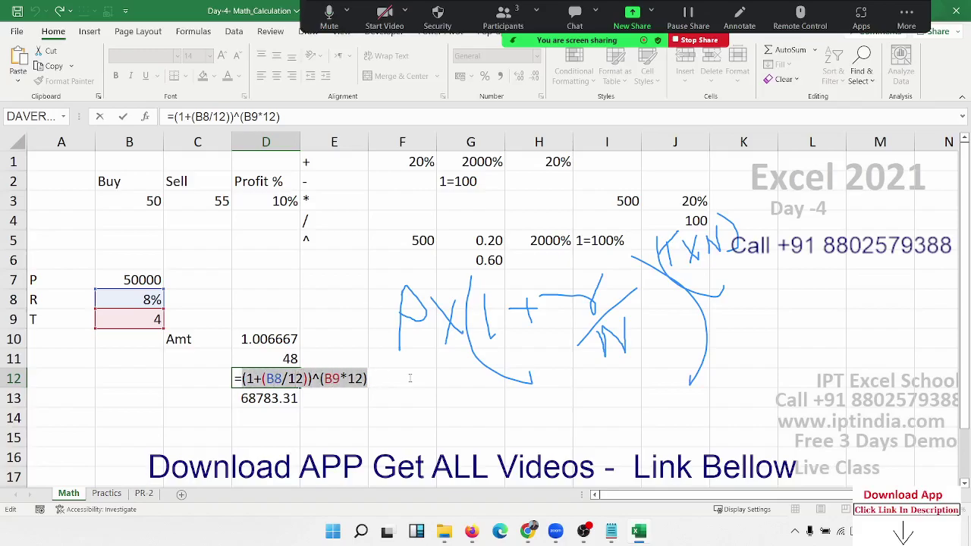
Swap D12 in D13's formula for ((1+(B8/12))^(B9*12)), keeping 68783.31
key("Escape")
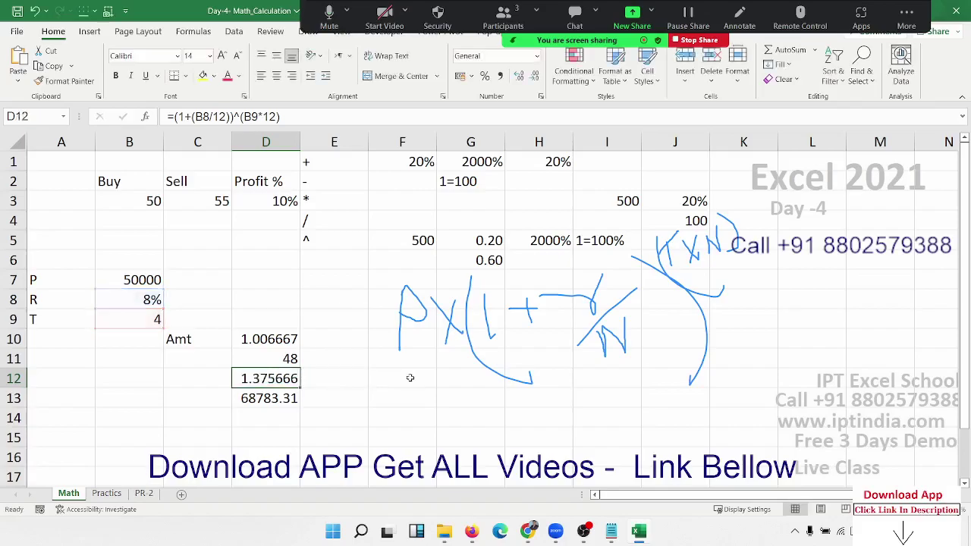
left_click(288, 397)
double_click(288, 398)
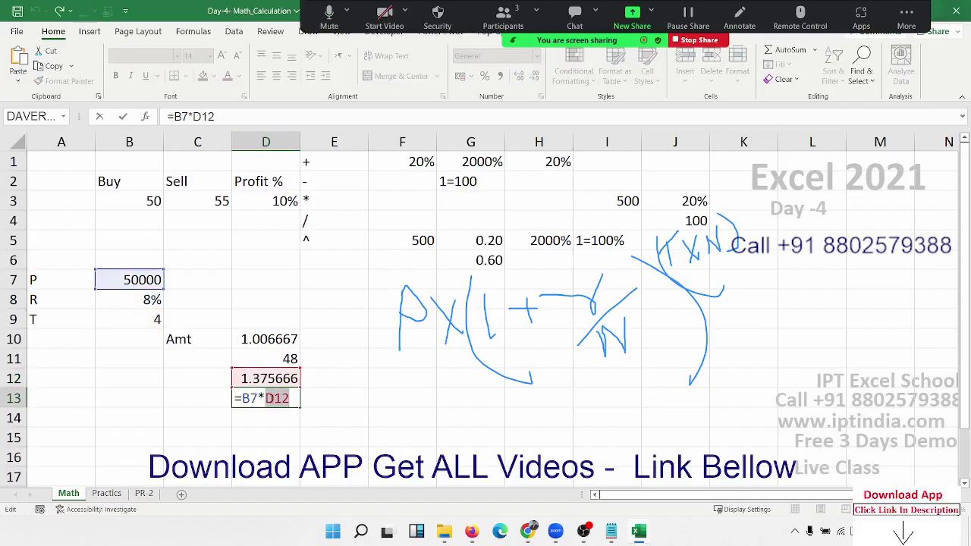
type("()")
key("Left")
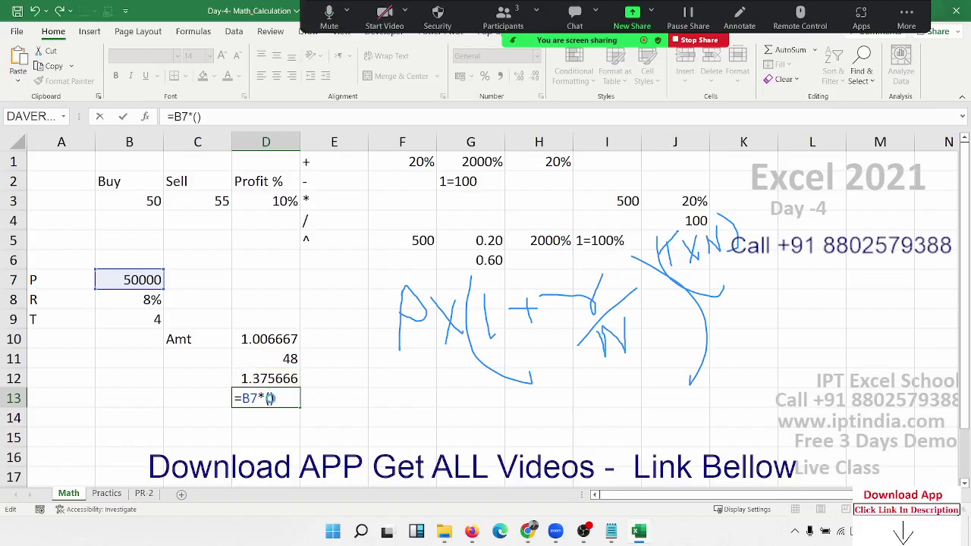
type("(1+(B8/12))^(B9*12)")
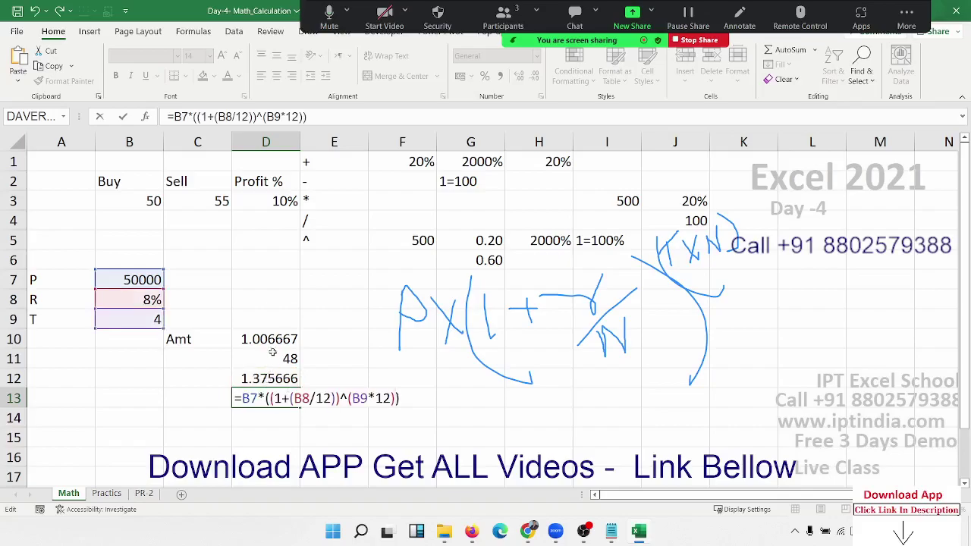
key("Return")
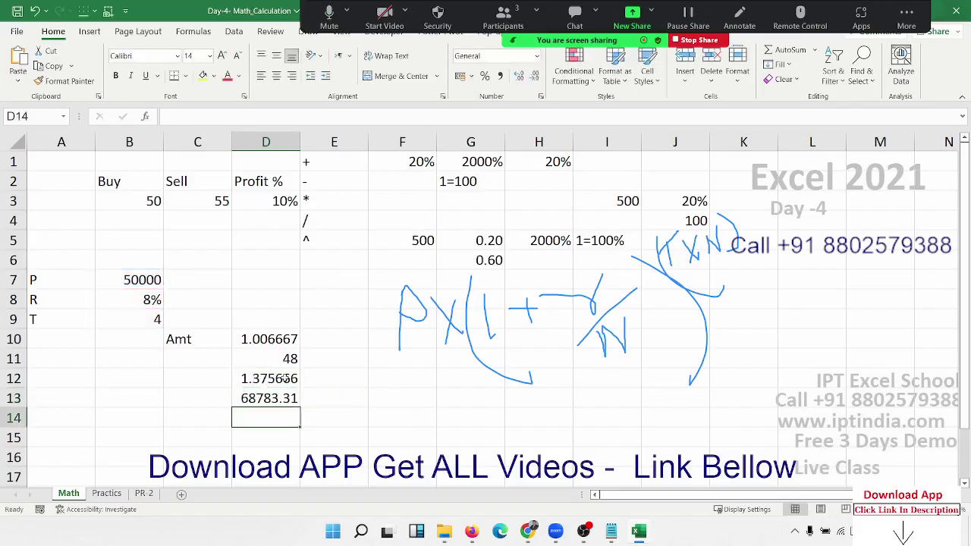
left_click_drag(283, 376, 286, 343)
Delete the helper cells D10:D12 and move the 68783.31 amount up to D10
key("Delete")
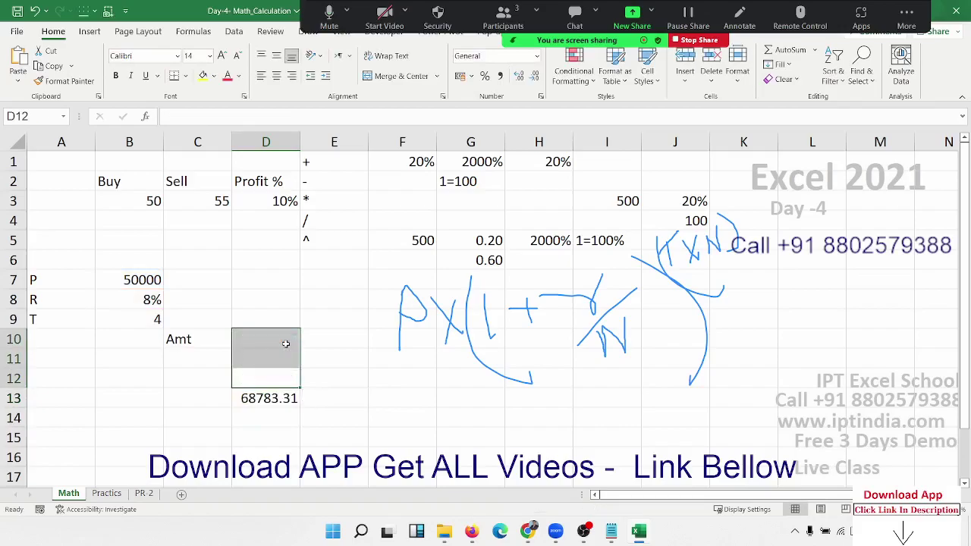
left_click(244, 401)
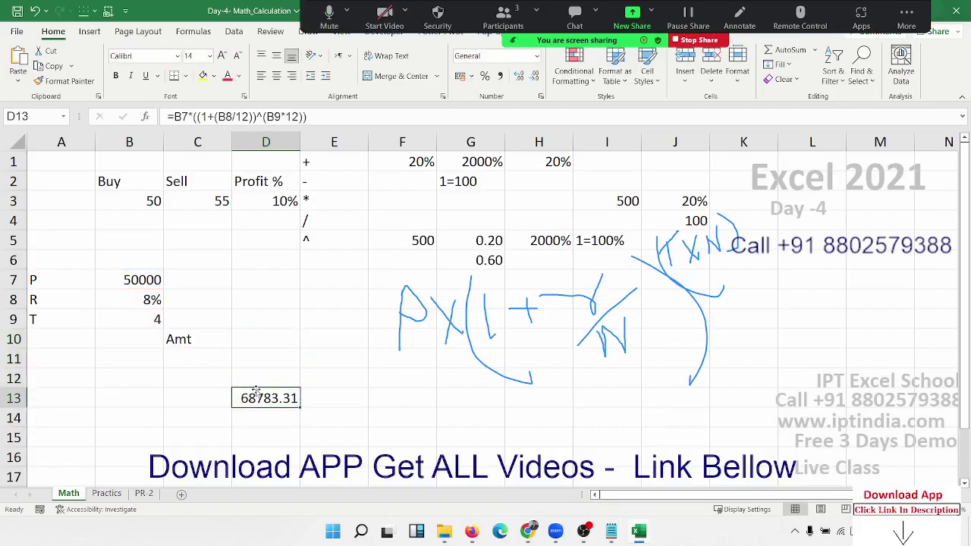
left_click_drag(256, 391, 258, 341)
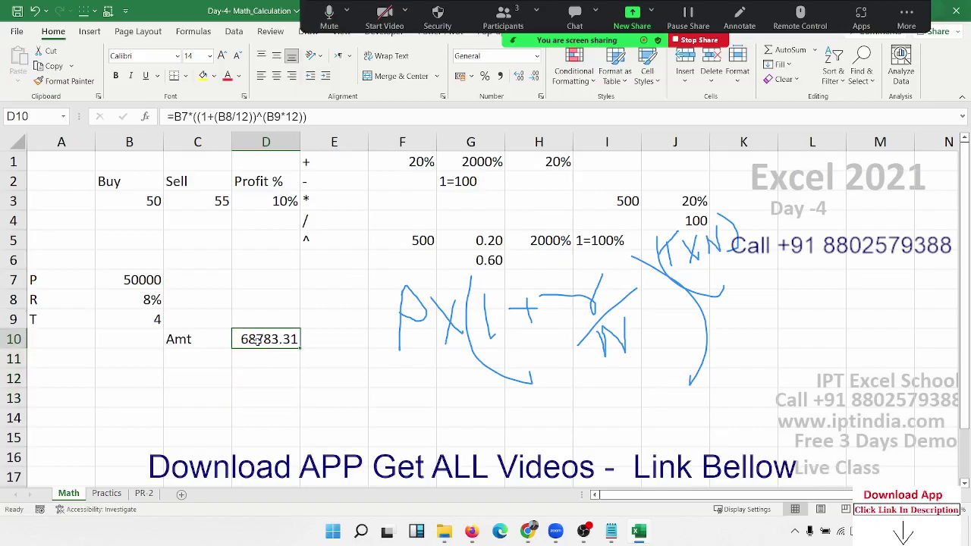
Erase all the Zoom pen drawings from the screen
left_click(748, 25)
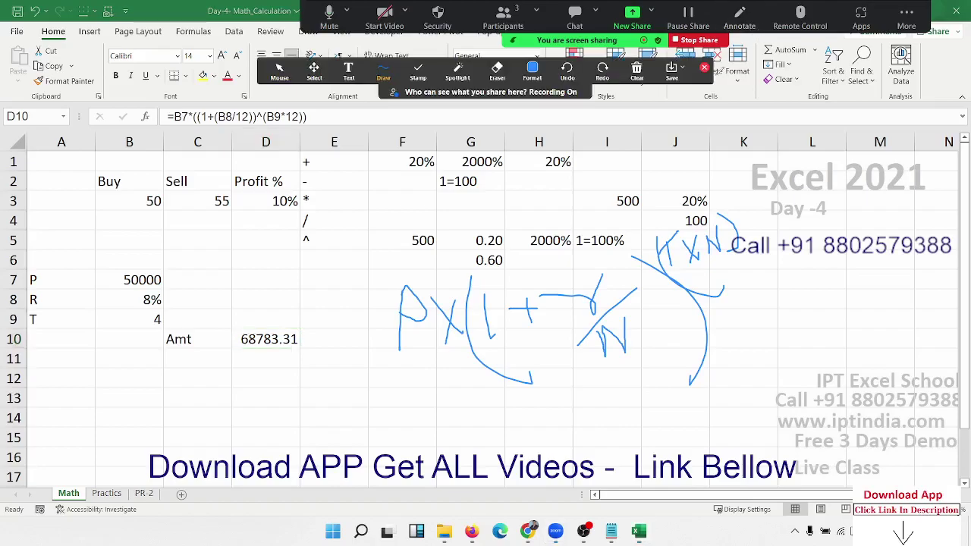
left_click(636, 71)
left_click(640, 103)
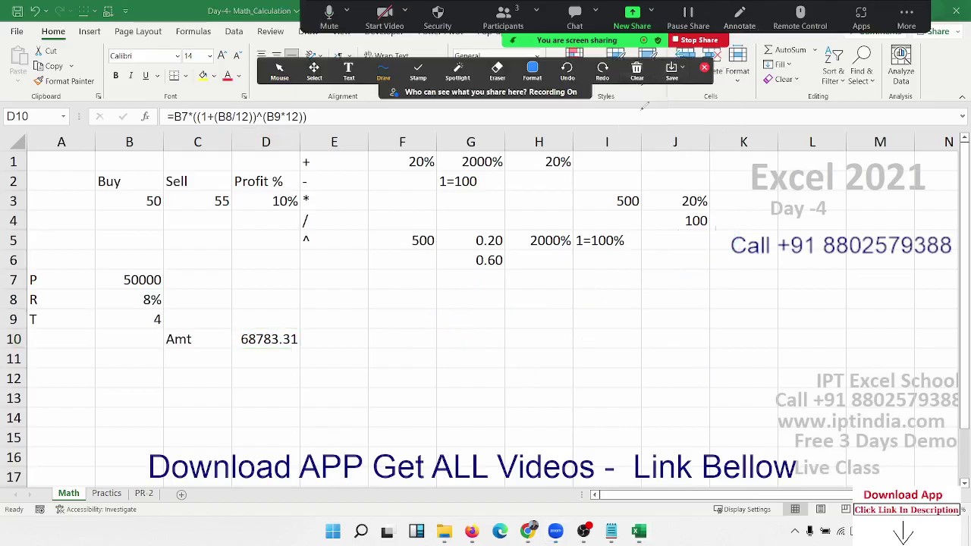
left_click(704, 68)
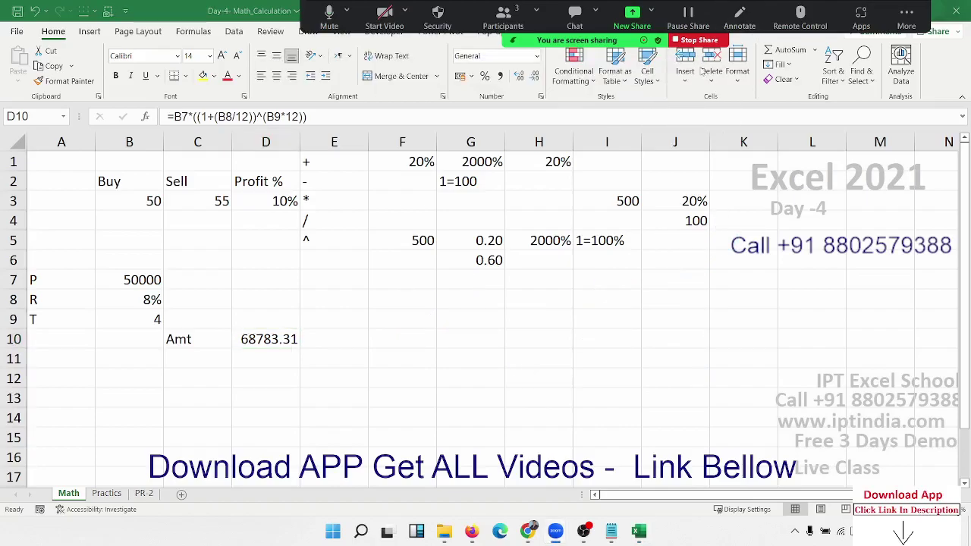
Review D10's combined formula, still 68783.31, then switch to the Practics sheet
double_click(256, 337)
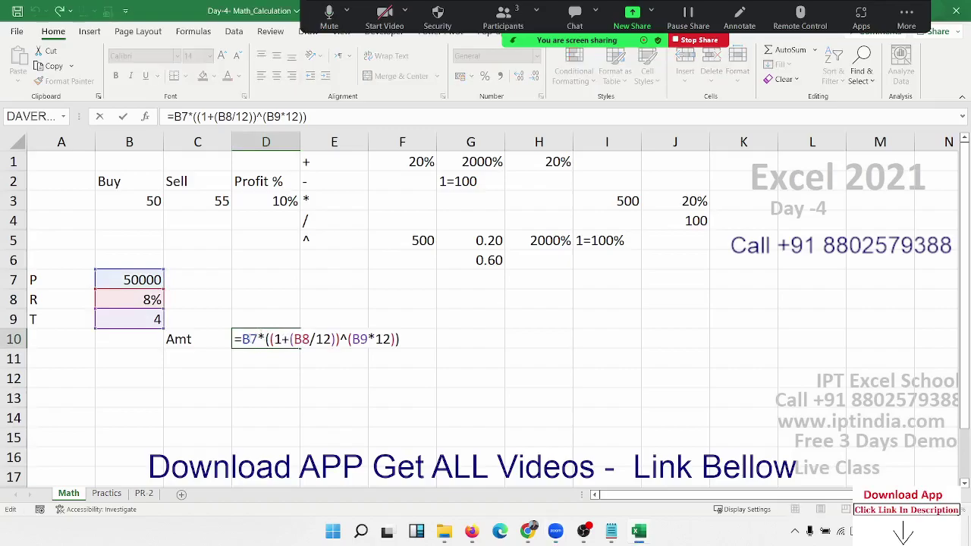
left_click(335, 339)
key("Return")
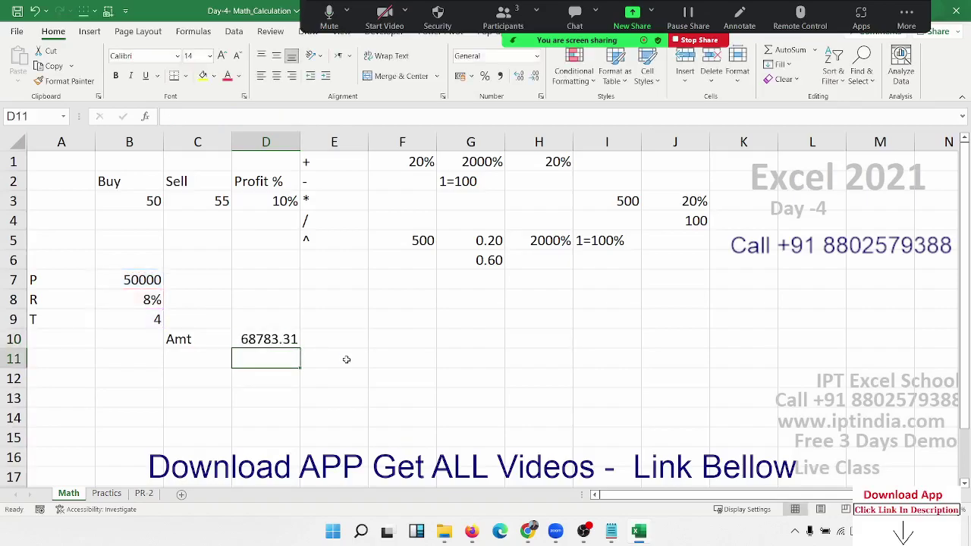
left_click(518, 21)
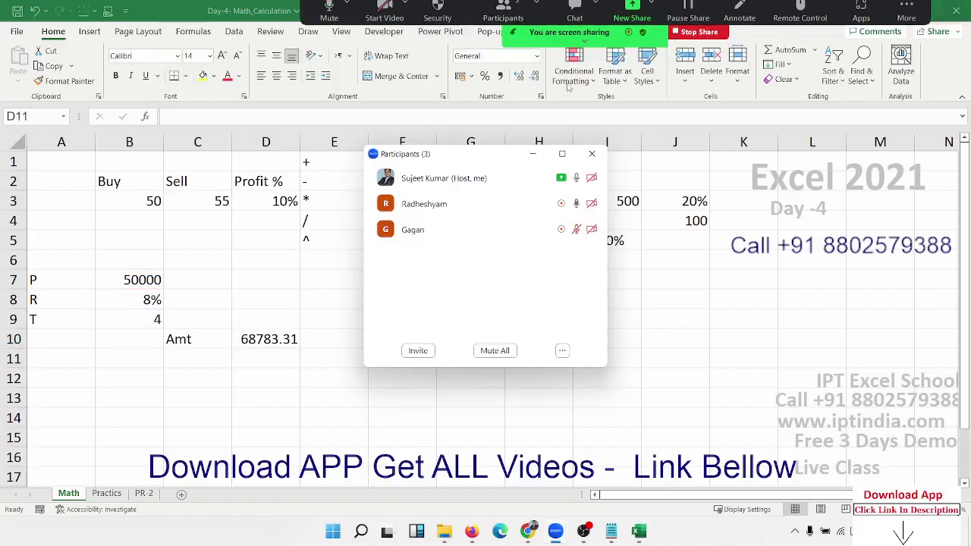
left_click(590, 153)
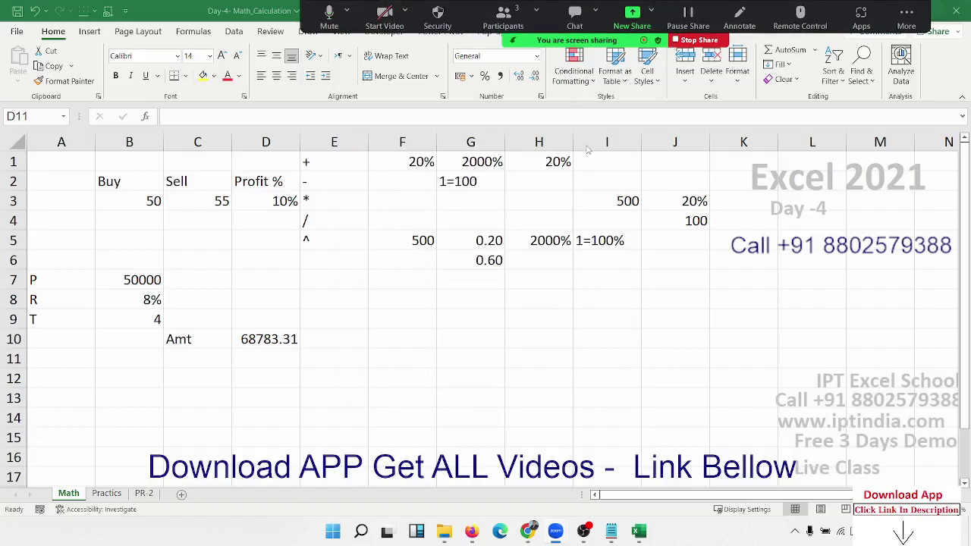
left_click(269, 339)
key("F2")
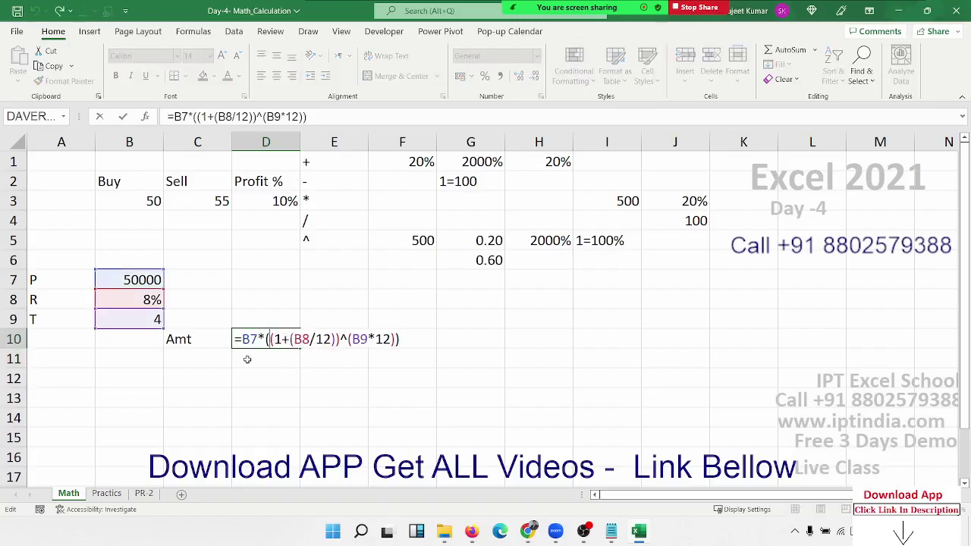
key("ctrl+Return")
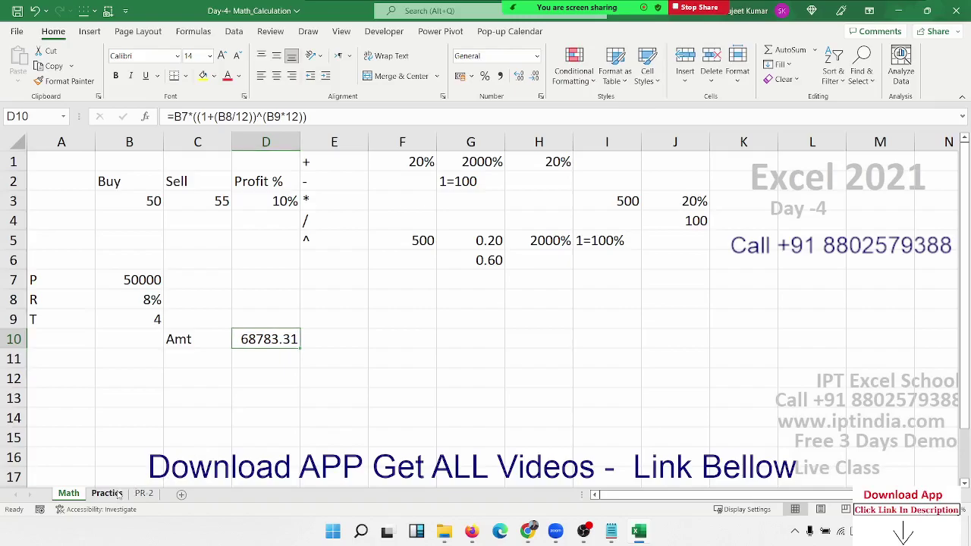
left_click(106, 493)
Clear the old interest labels and results from B5:G8
left_click(468, 324)
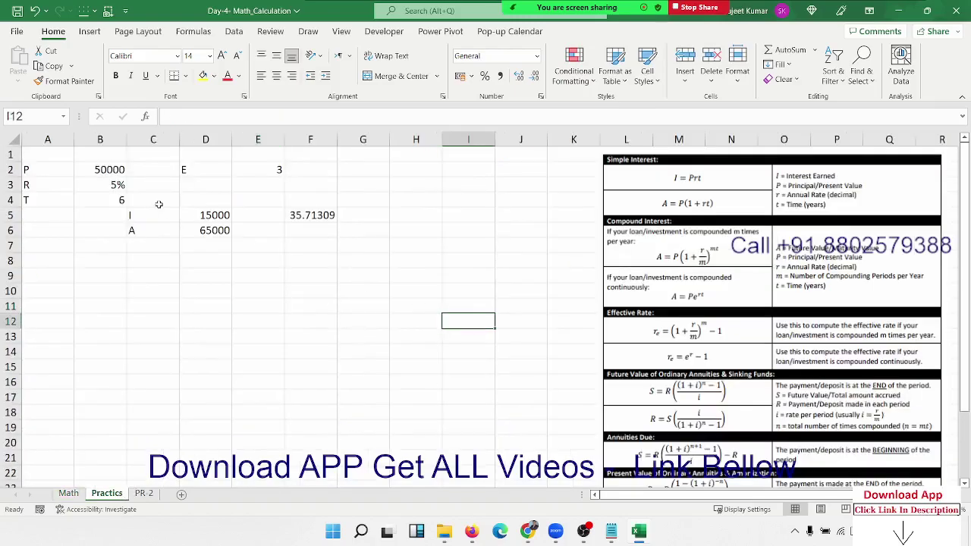
left_click_drag(121, 210, 369, 260)
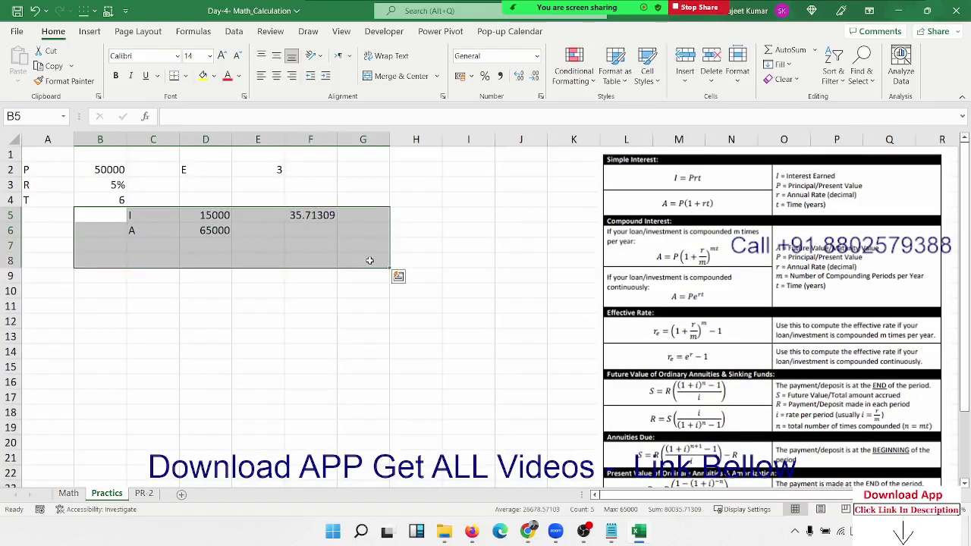
key("Delete")
Bring up Quick Analysis options for D1:F4, then dismiss them
left_click_drag(183, 156, 296, 201)
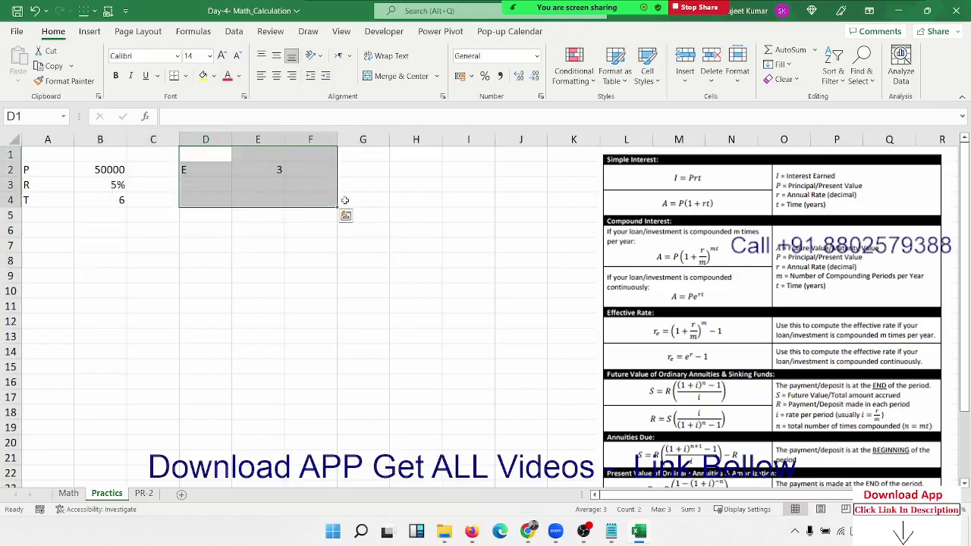
key("ctrl+q")
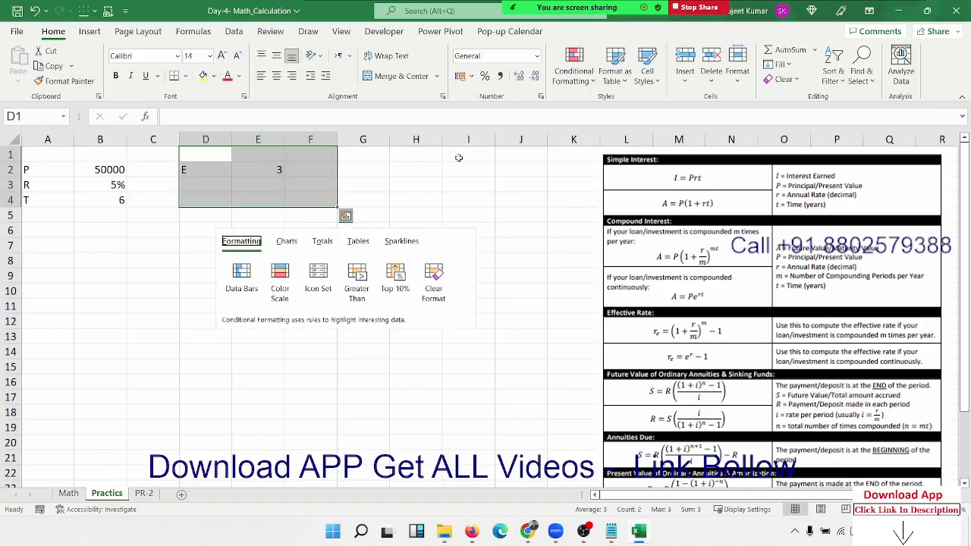
left_click(164, 258)
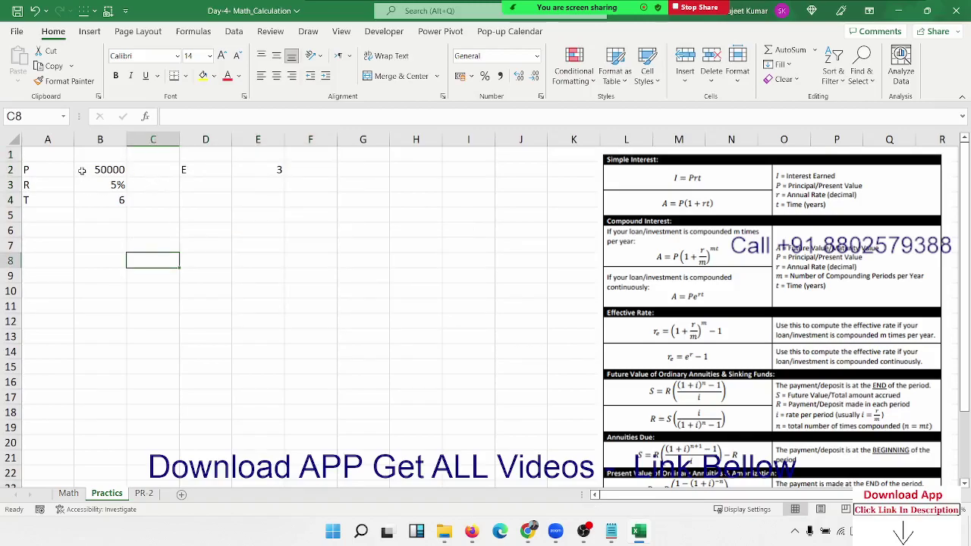
Review the P 50000, R 5% and T 6 values in B2:B4, then select C5 for the I label
left_click(82, 170)
left_click(39, 182)
left_click(83, 170)
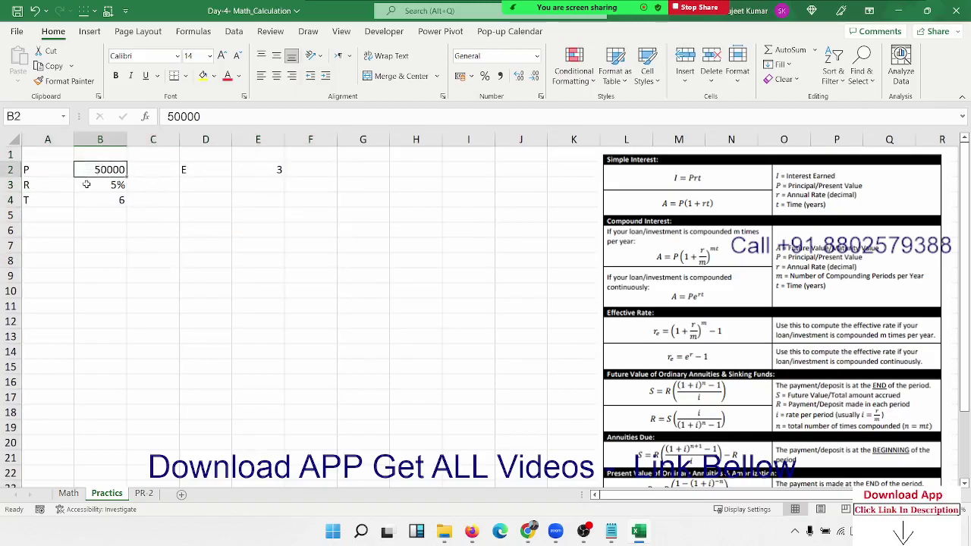
left_click(87, 184)
left_click(86, 170)
left_click(83, 187)
left_click(88, 197)
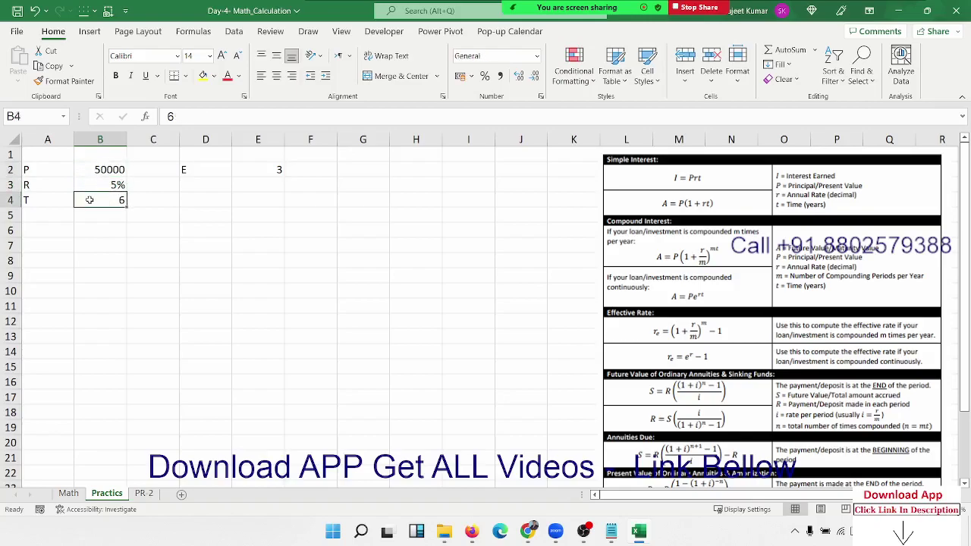
mouse_move(89, 197)
left_mouse_down()
mouse_move(89, 185)
mouse_move(161, 210)
left_mouse_up()
left_click(173, 218)
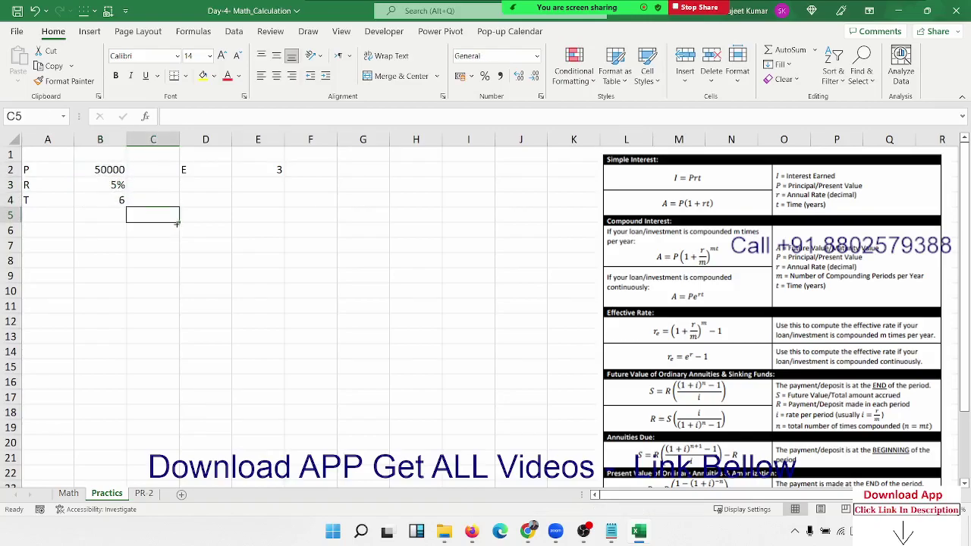
Enter =B2*B3*B4 in D5 to compute the simple interest of 15000
key("Right")
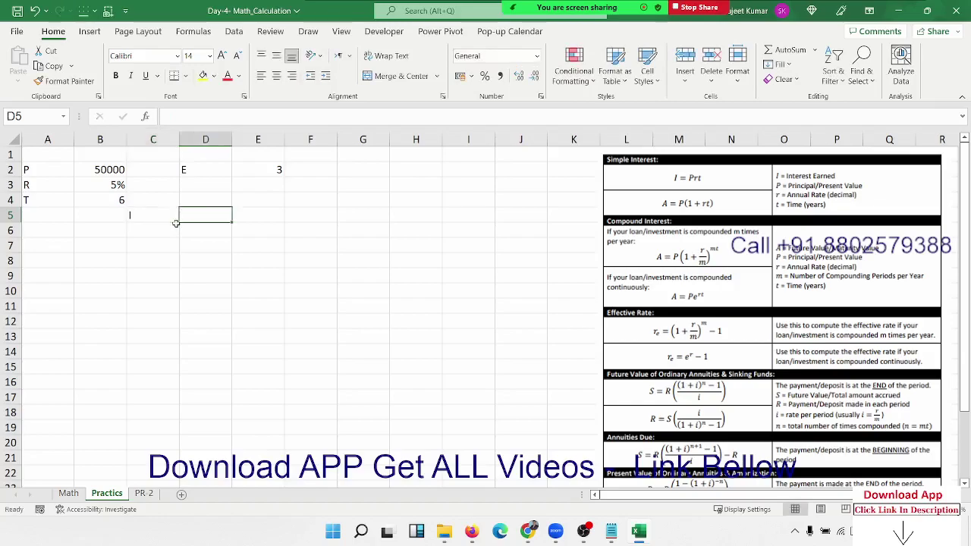
type("=")
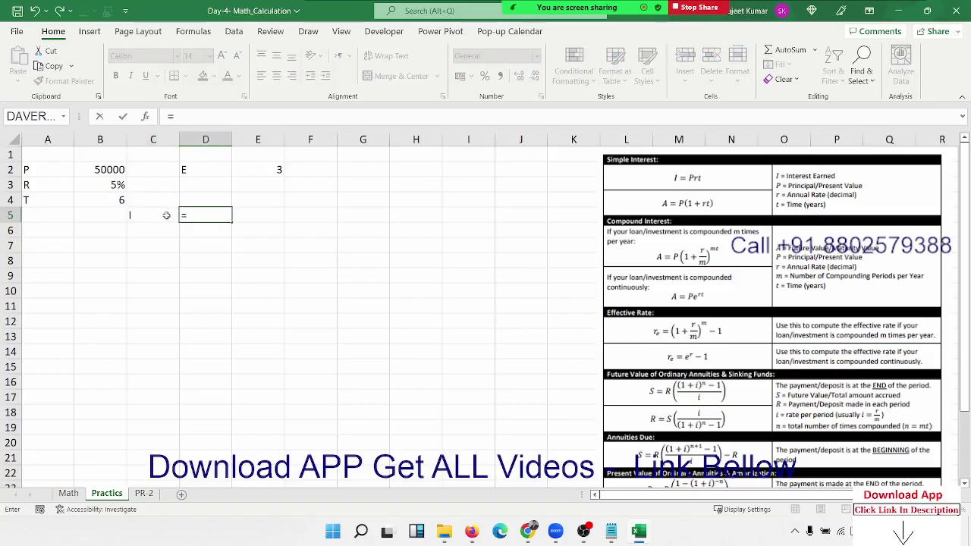
left_click(112, 170)
type("*")
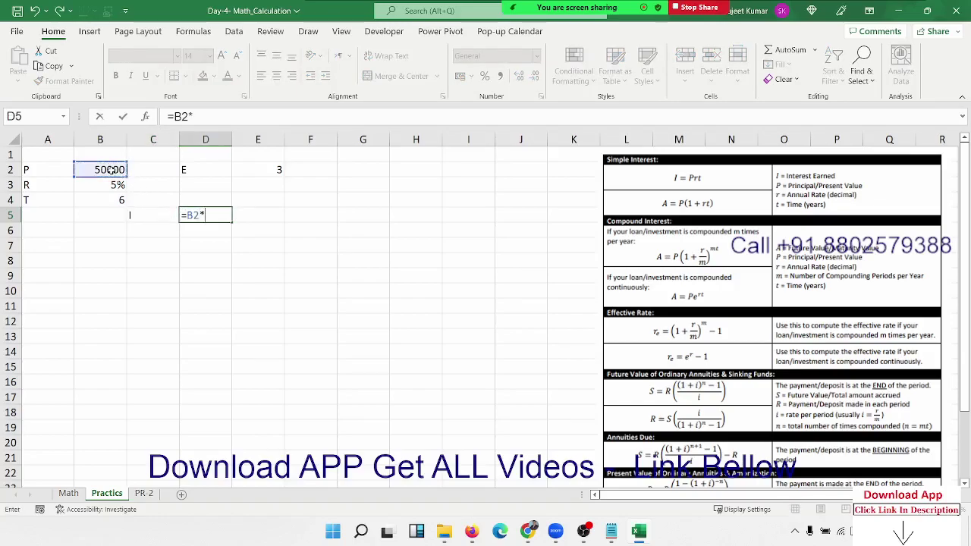
left_click(118, 185)
type("*")
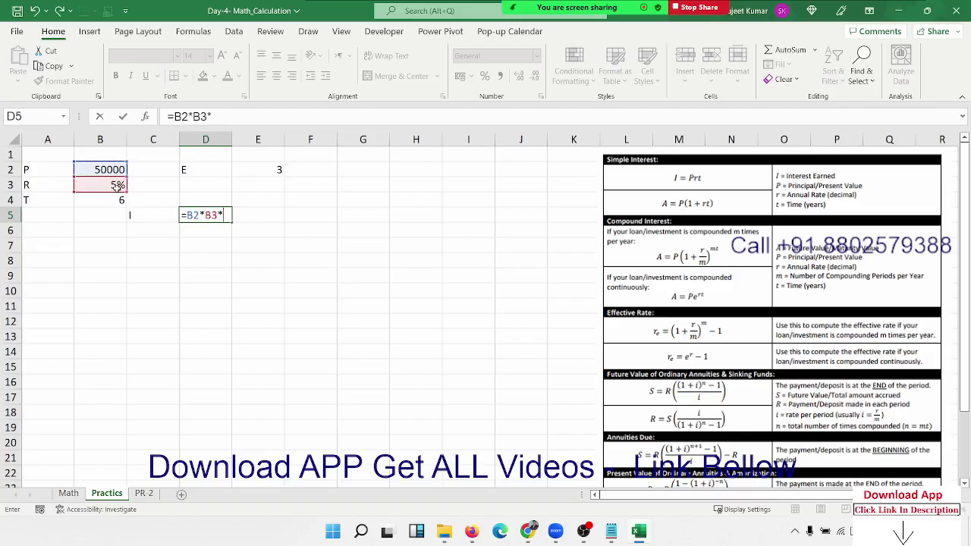
left_click(111, 204)
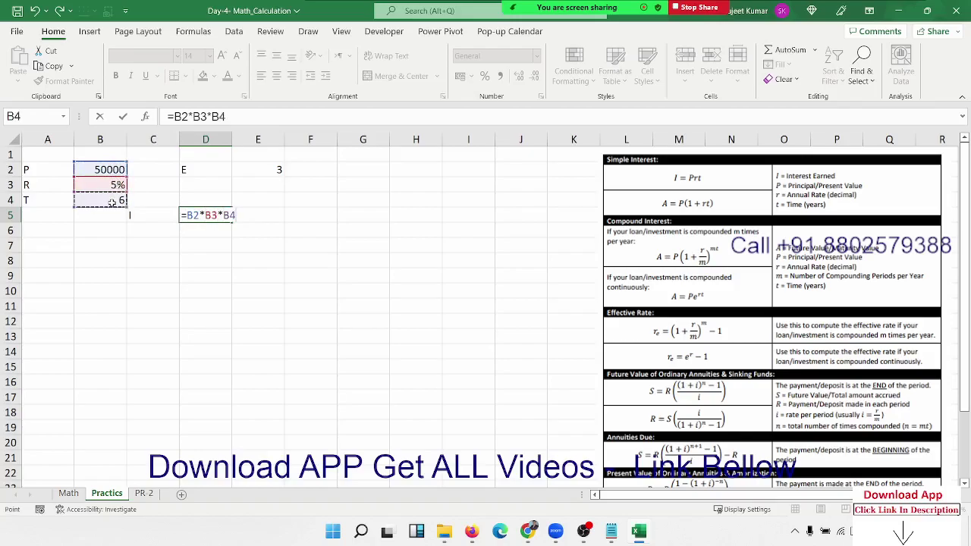
key("Return")
key("Up")
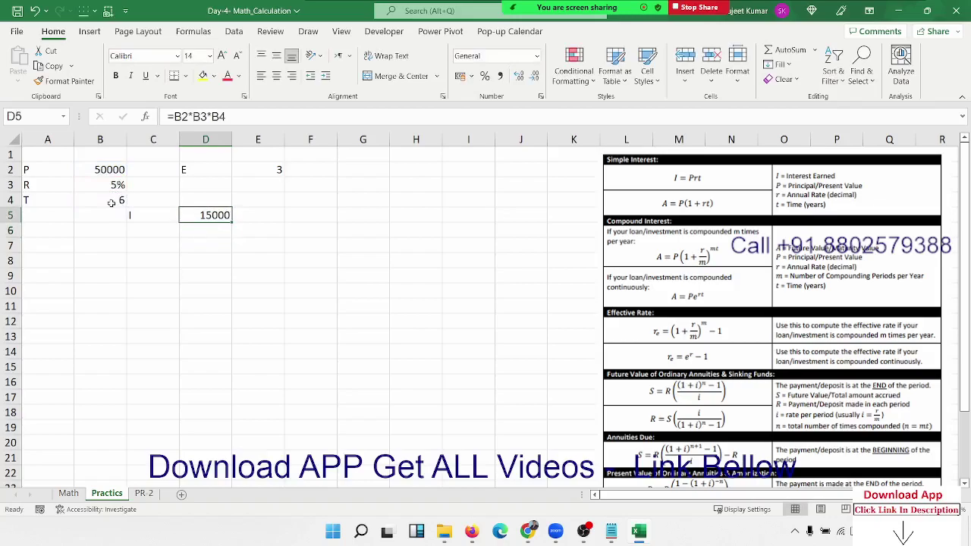
Label C6 as A for the total amount
key("Down")
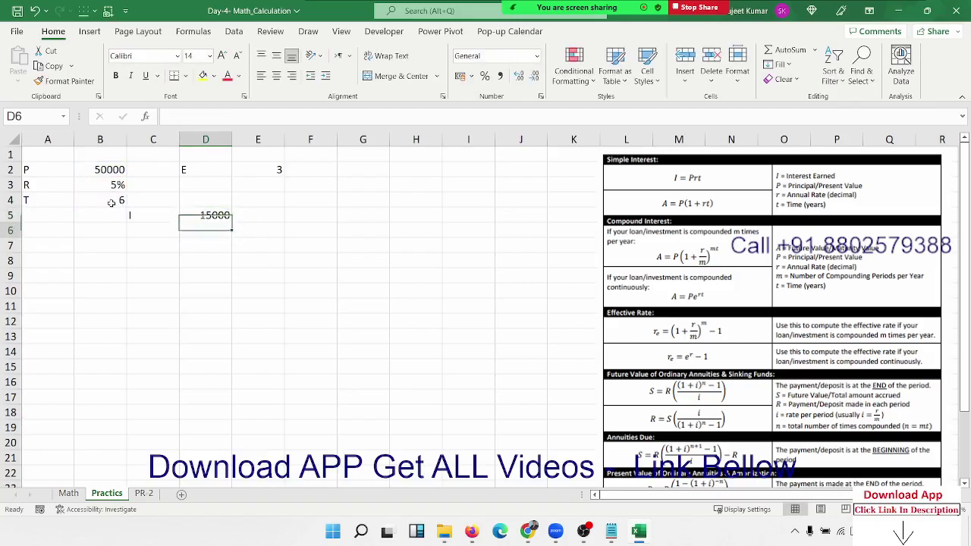
key("Left")
type("A")
key("Return")
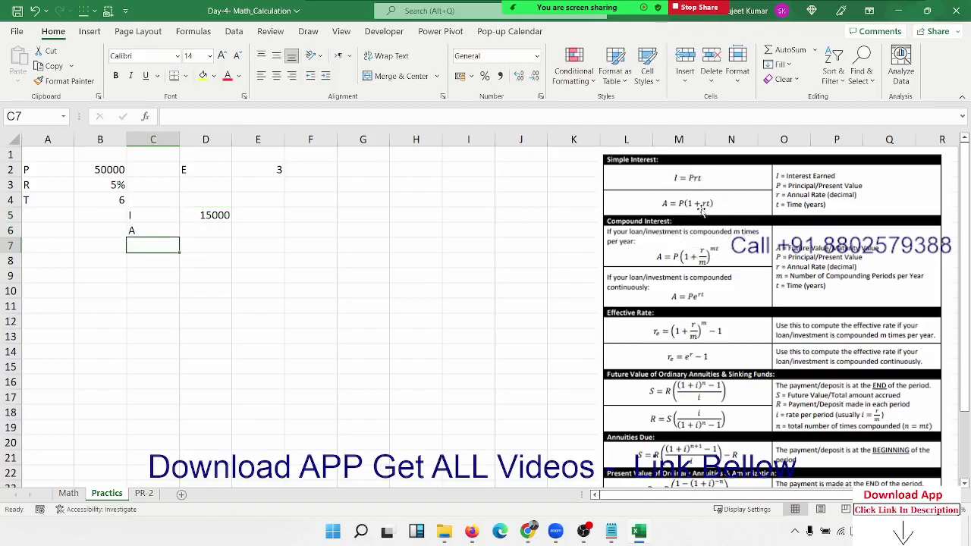
Enter =B2*(1+(B4*B3)) in D6 to compute the amount of 65000
left_click(203, 226)
type("=")
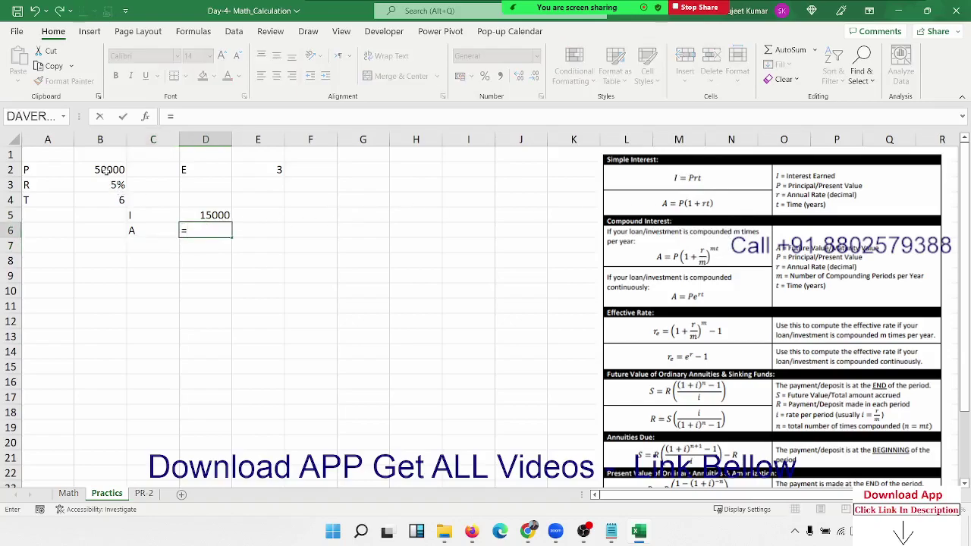
left_click(106, 171)
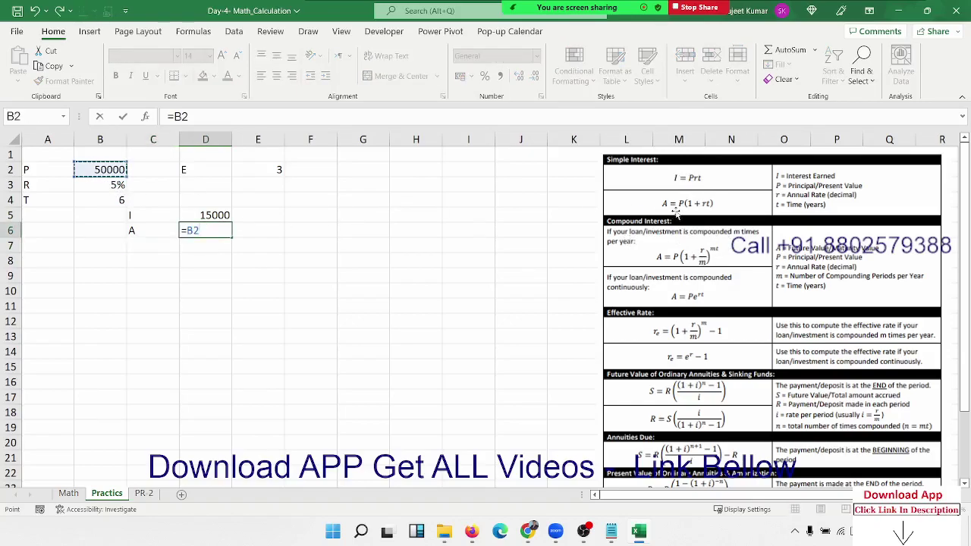
type("*")
type("(1")
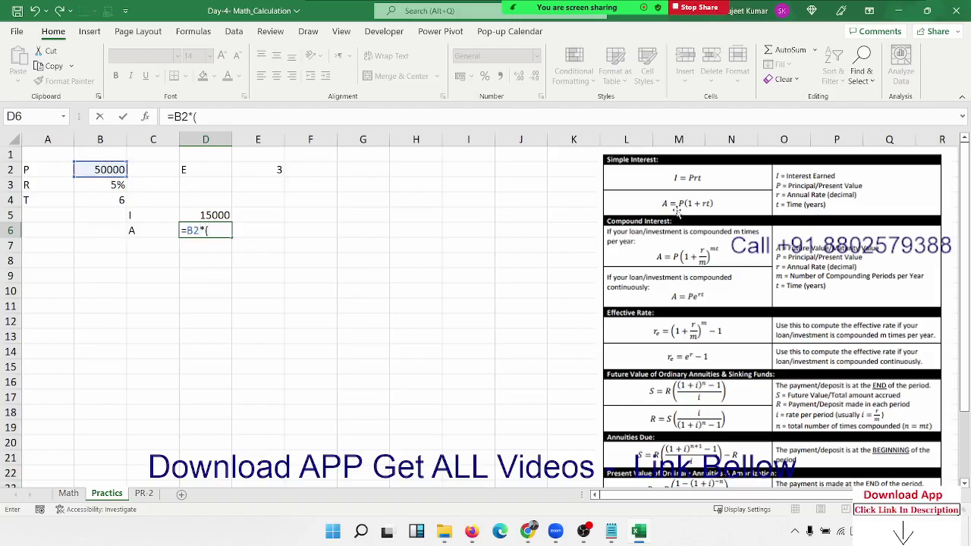
type("+(")
left_click(110, 200)
type("*")
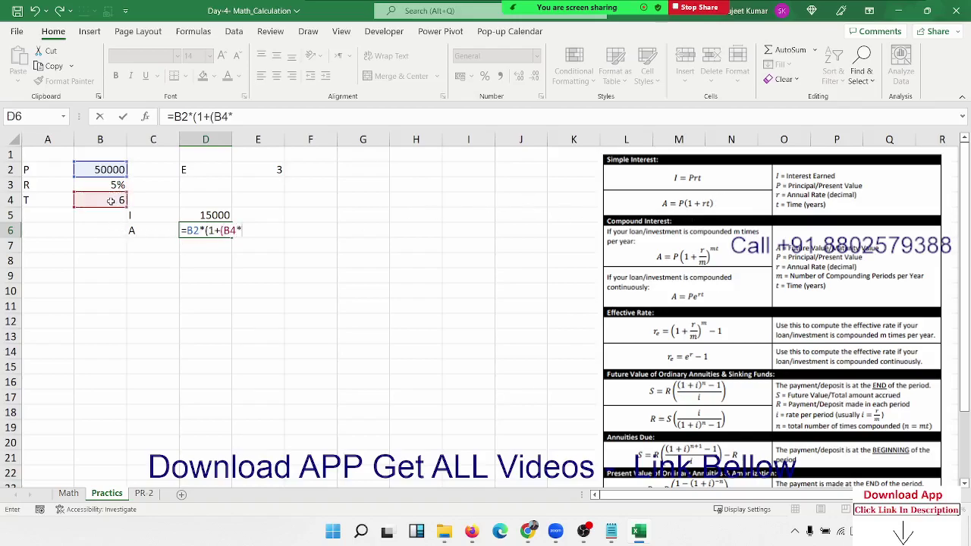
left_click(113, 188)
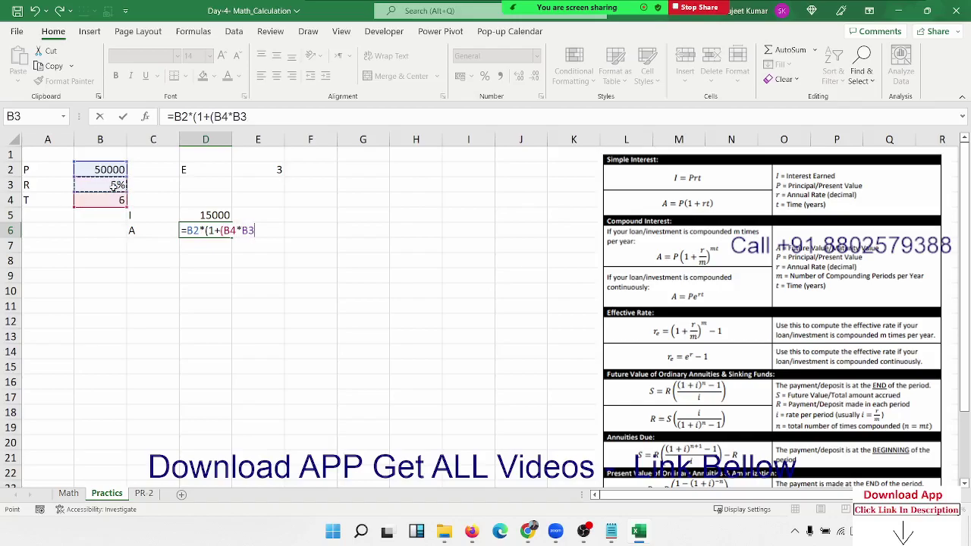
type(")")
key("Return")
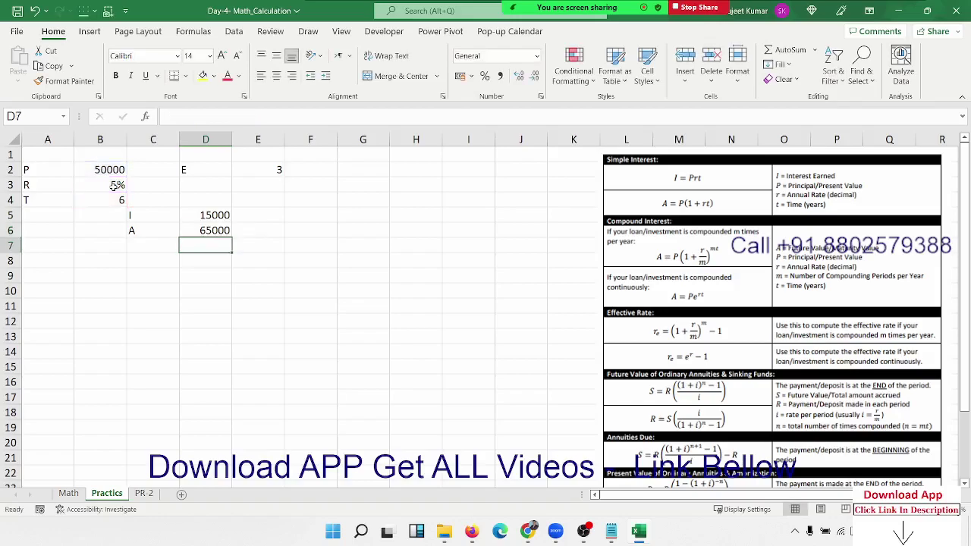
key("Up")
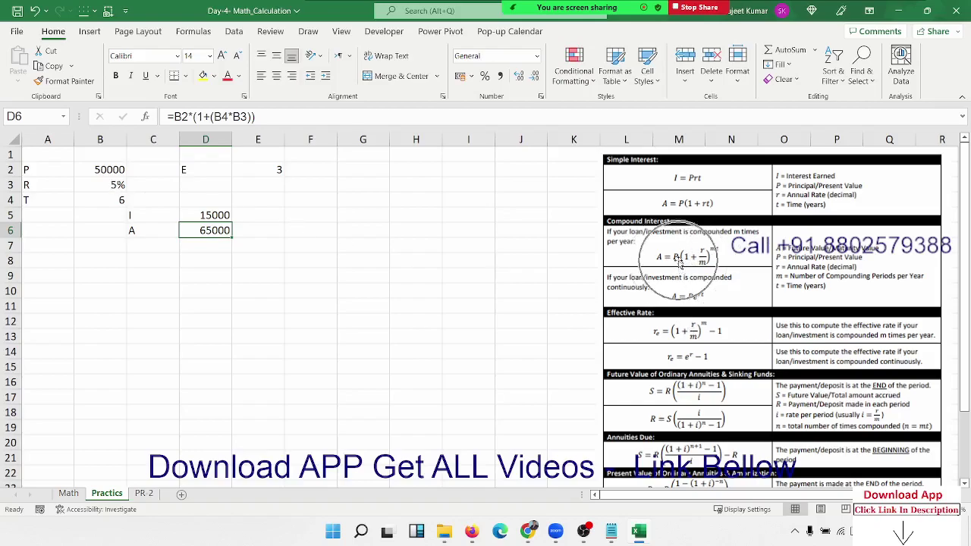
left_click(68, 493)
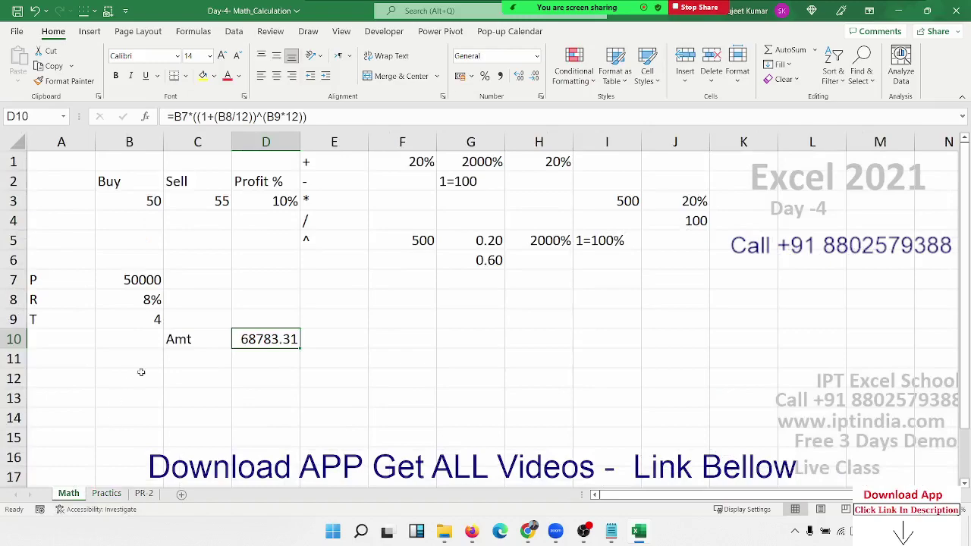
left_click(106, 493)
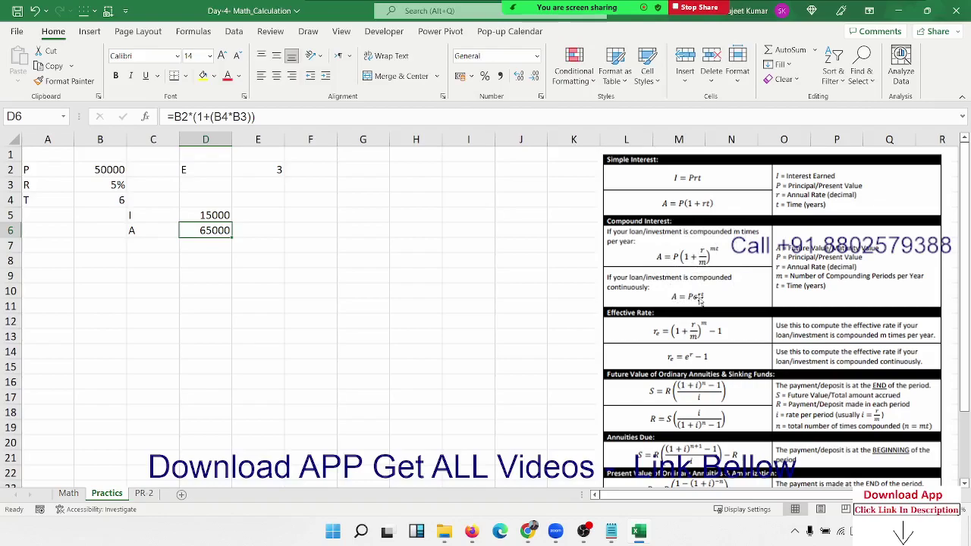
left_click(155, 258)
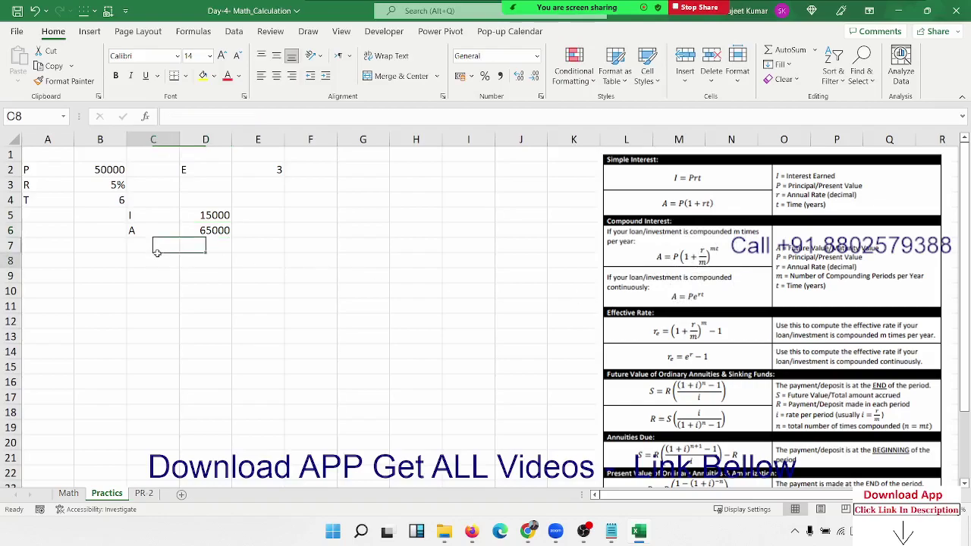
left_click(278, 173)
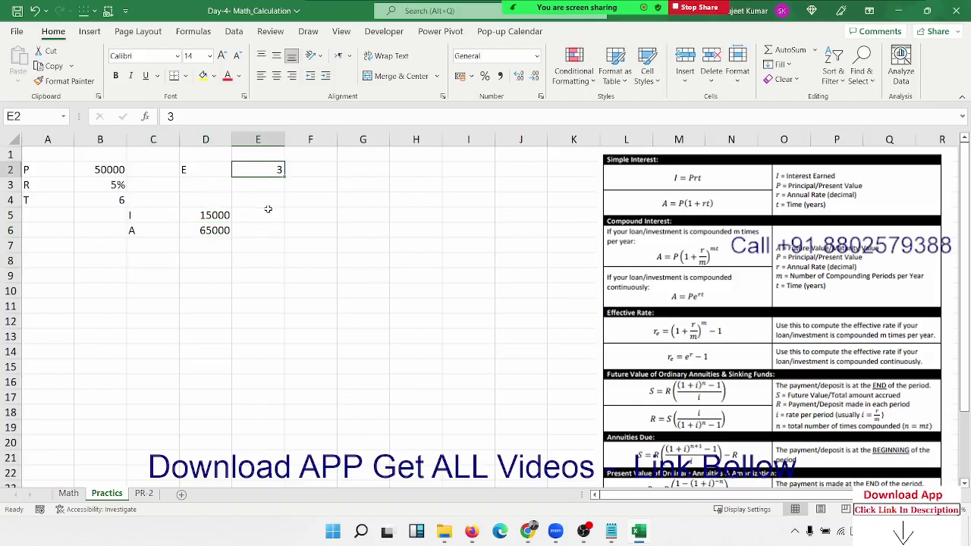
Draft F5's formula as (B2*E2) with a (B4*12) exponent
left_click(287, 215)
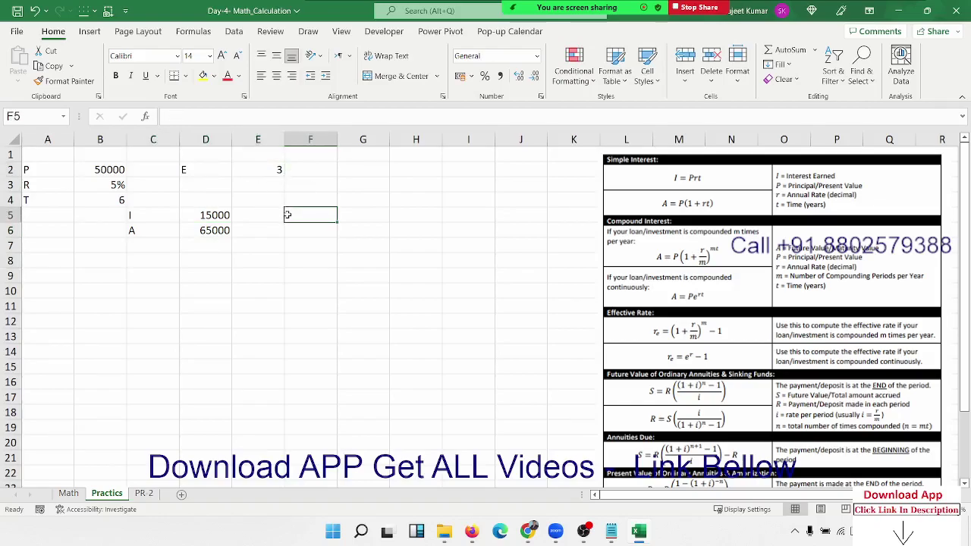
type("=")
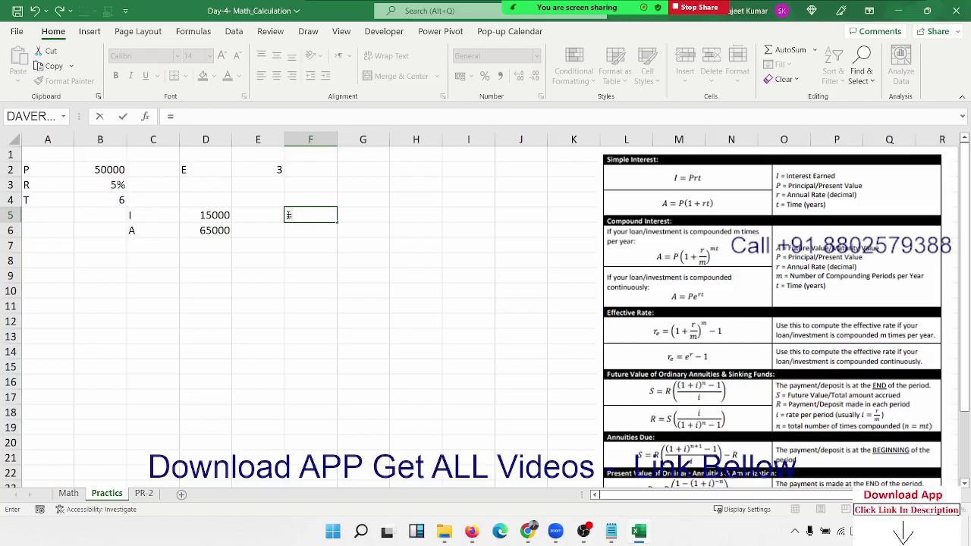
type("(p")
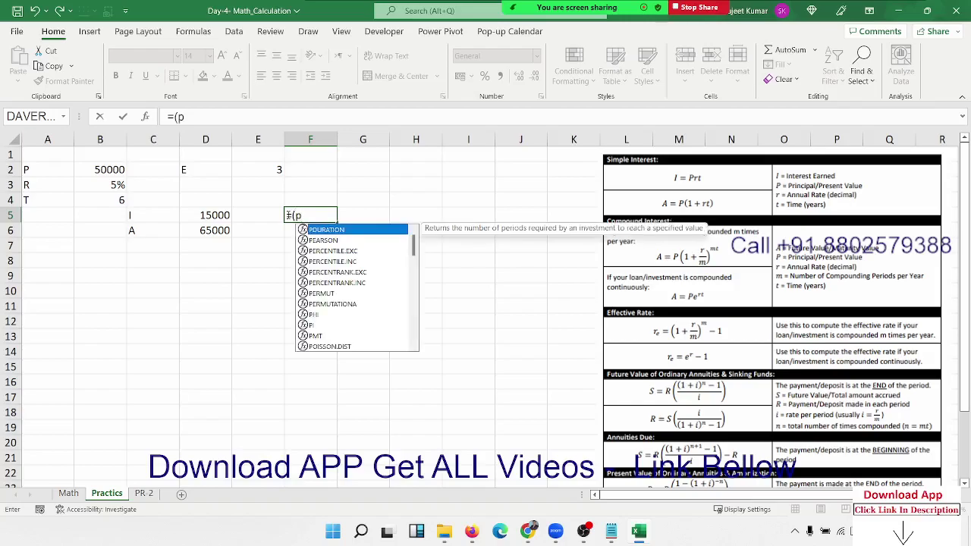
key("BackSpace")
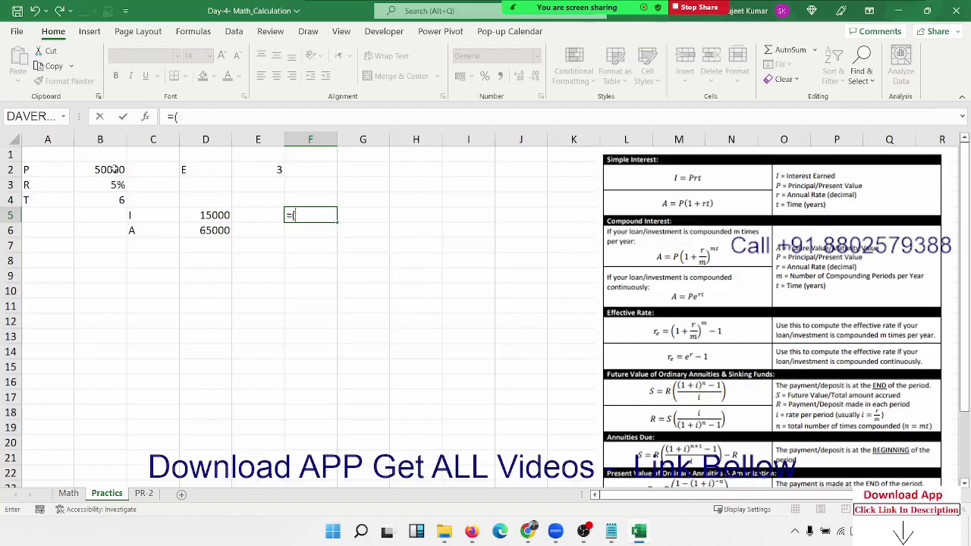
left_click(113, 169)
type("*")
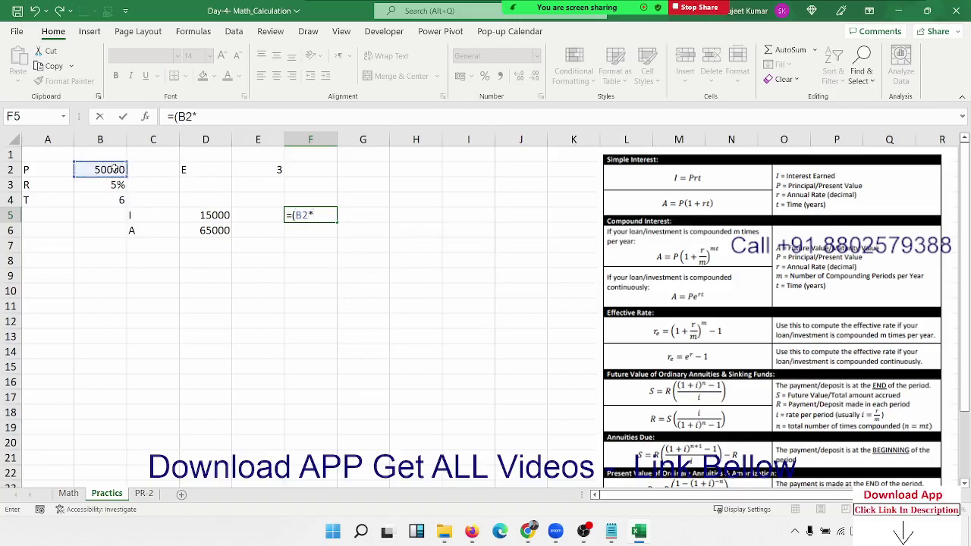
left_click(258, 168)
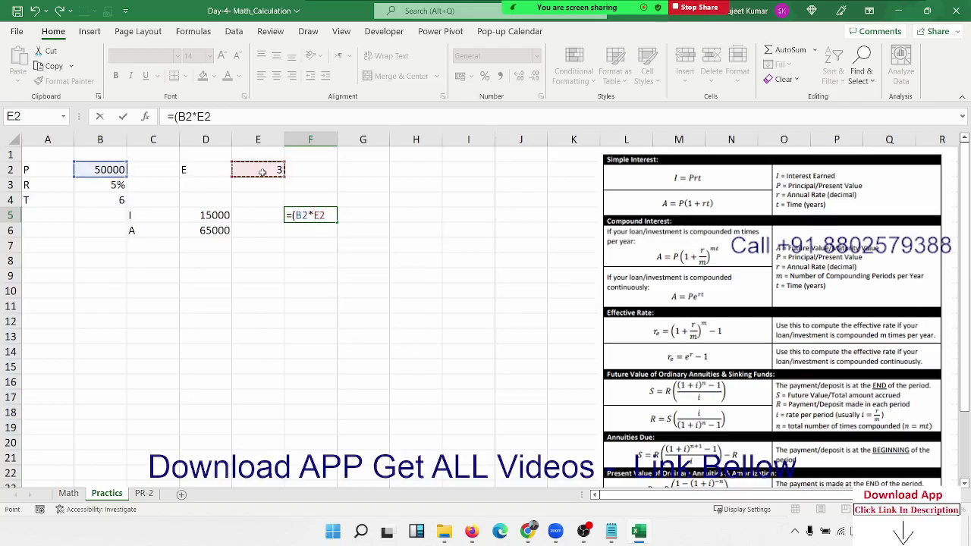
type(")^(")
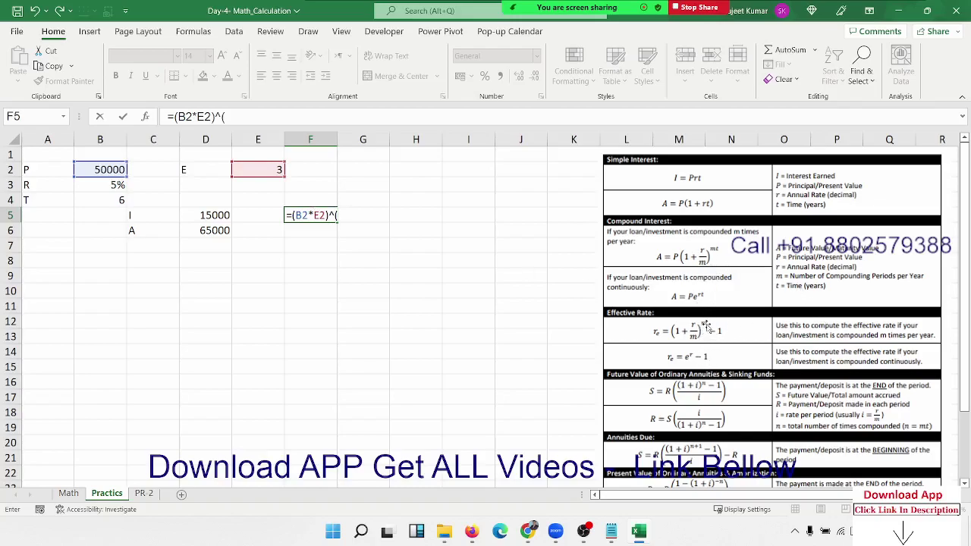
left_click(102, 198)
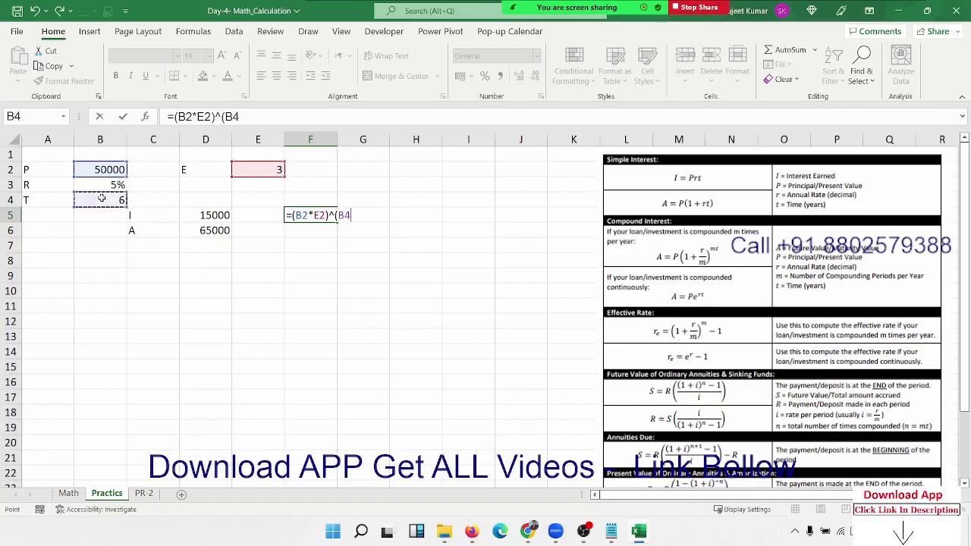
type("*")
type("12")
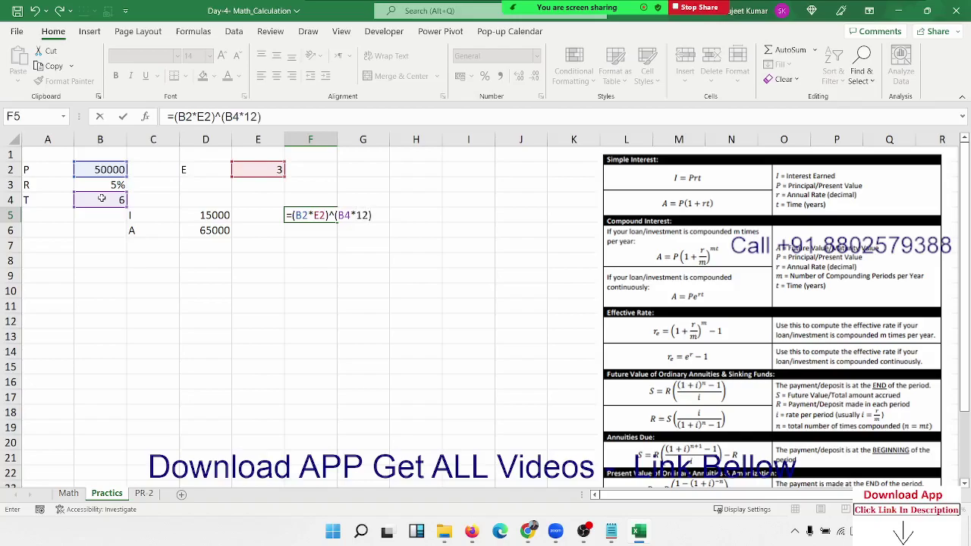
key("Return")
key("Up")
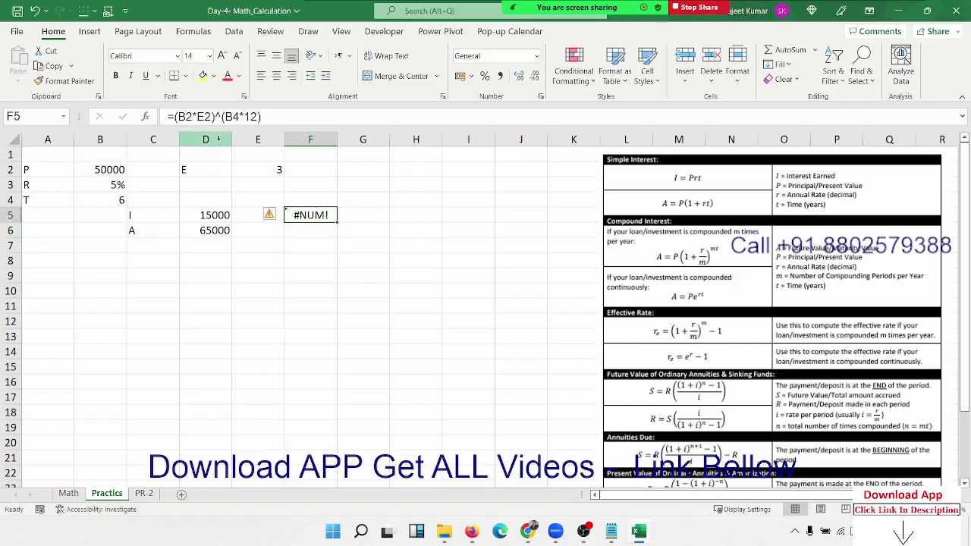
Delete the (B4*12) exponent, leaving =(B2*E2) in F5
left_click(207, 118)
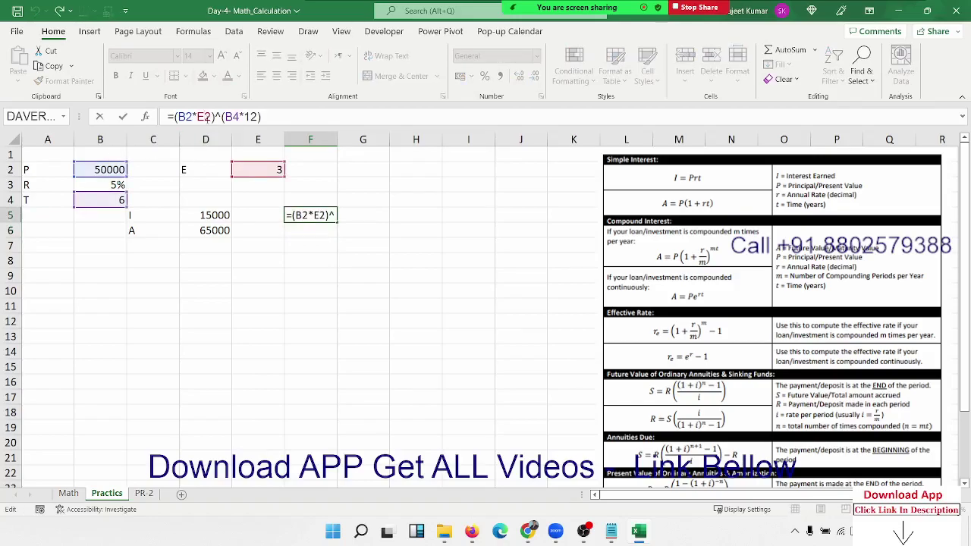
left_click(236, 116)
key("Return")
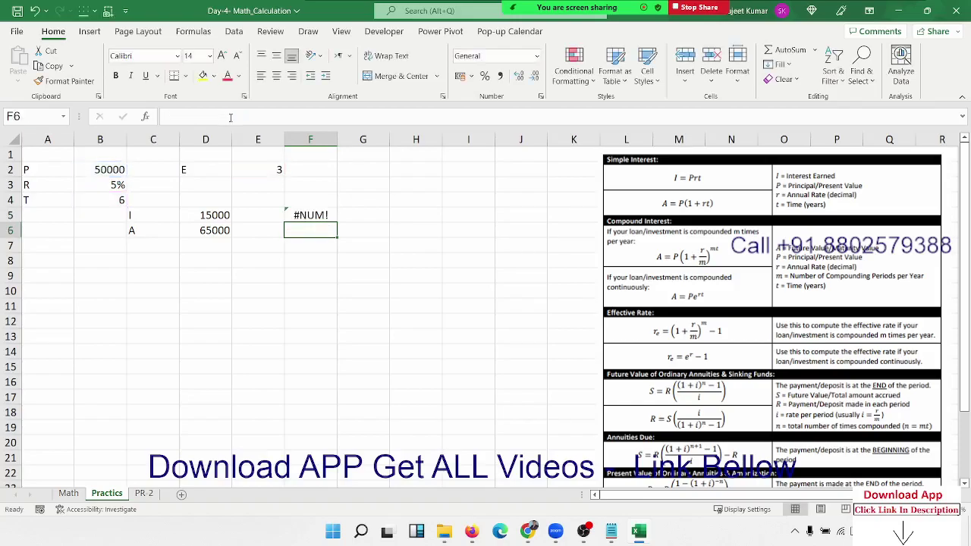
left_click(302, 214)
double_click(302, 215)
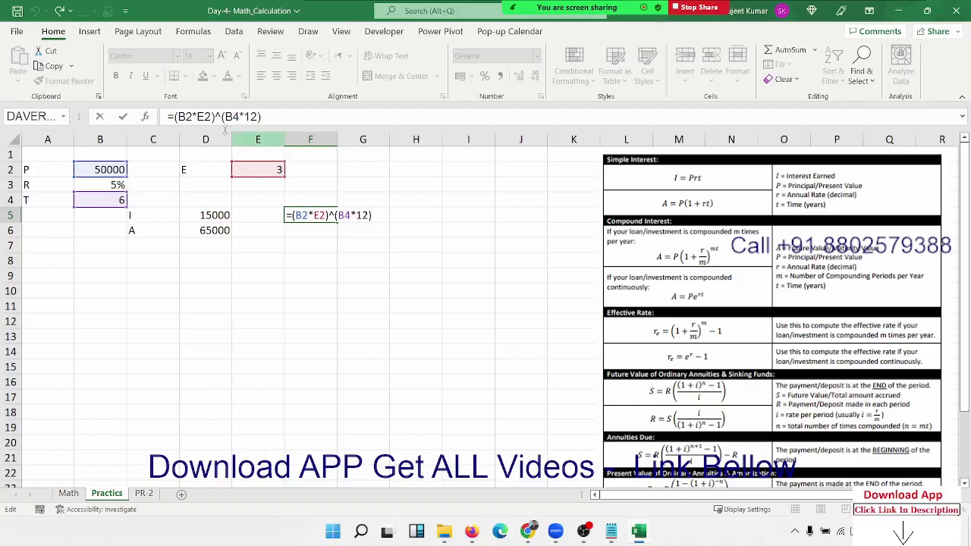
left_click_drag(221, 116, 263, 116)
key("BackSpace")
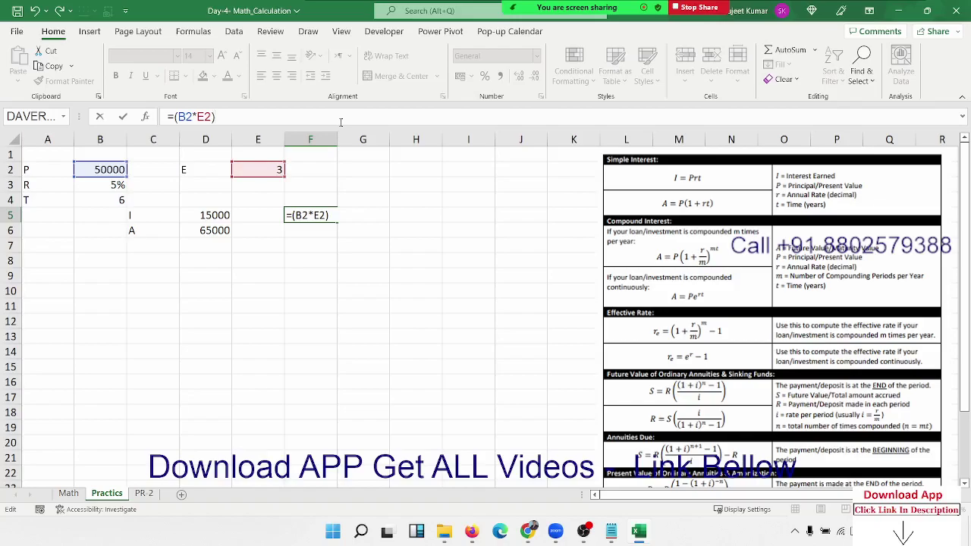
key("ctrl+Return")
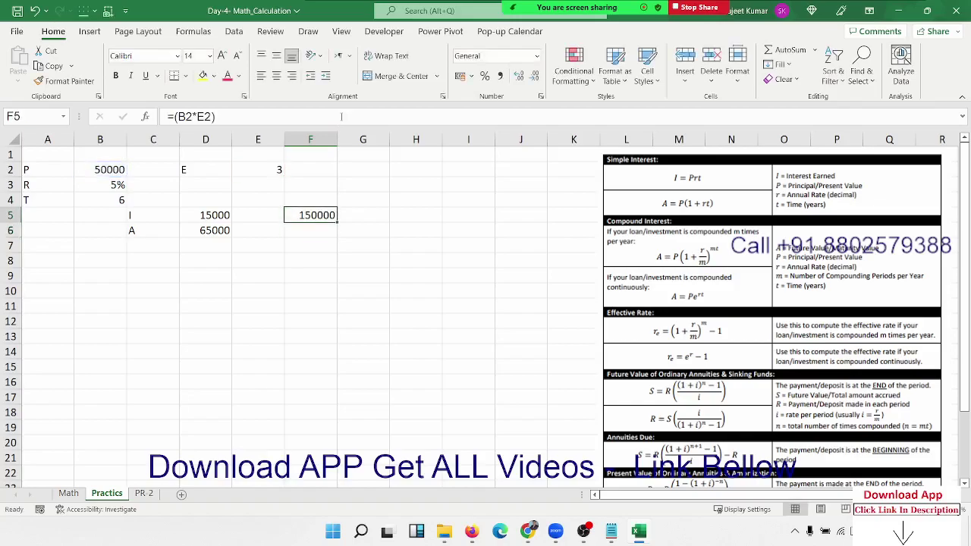
Extend F5 to =(B2*E2)^(B3*B4), showing 35.71309, then switch to the PR-2 sheet
left_click(267, 114)
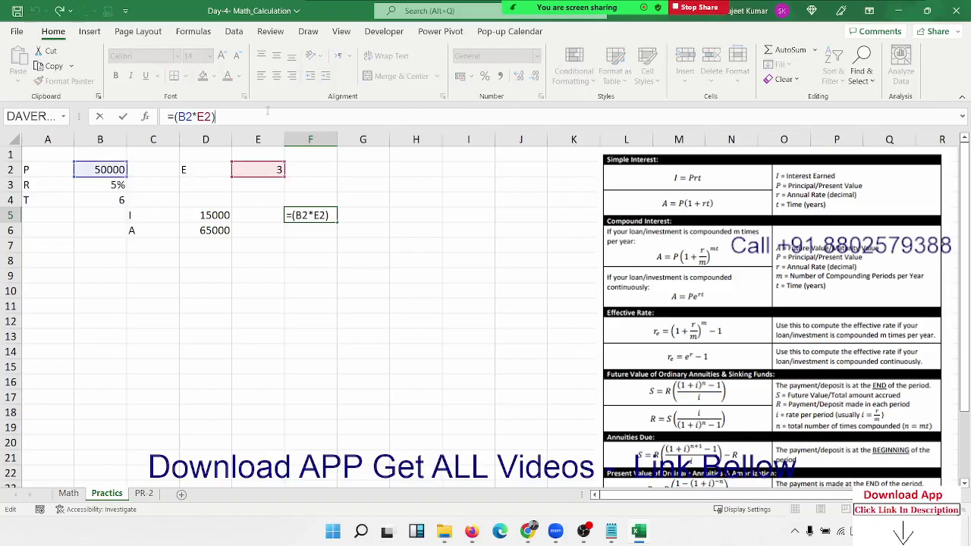
type("^")
type("(")
left_click(119, 187)
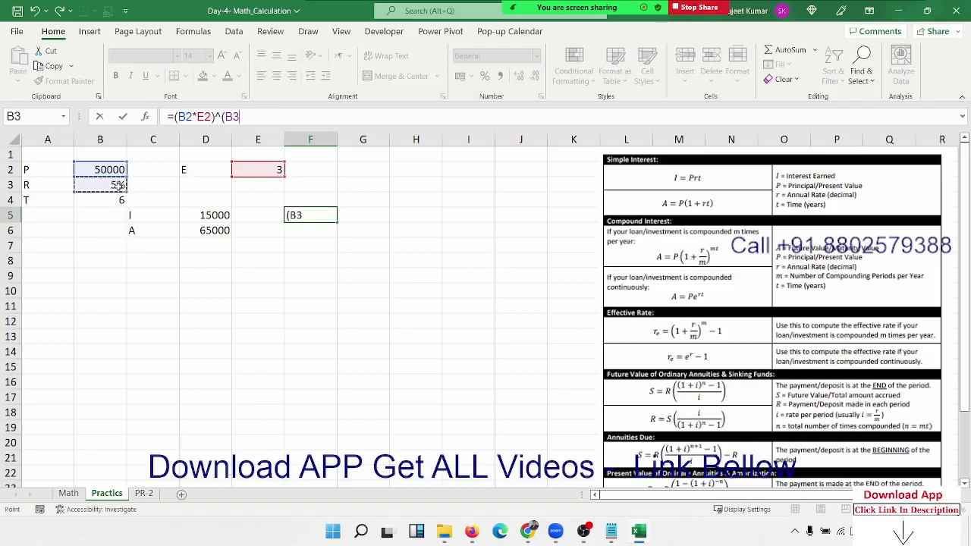
type("*")
left_click(120, 198)
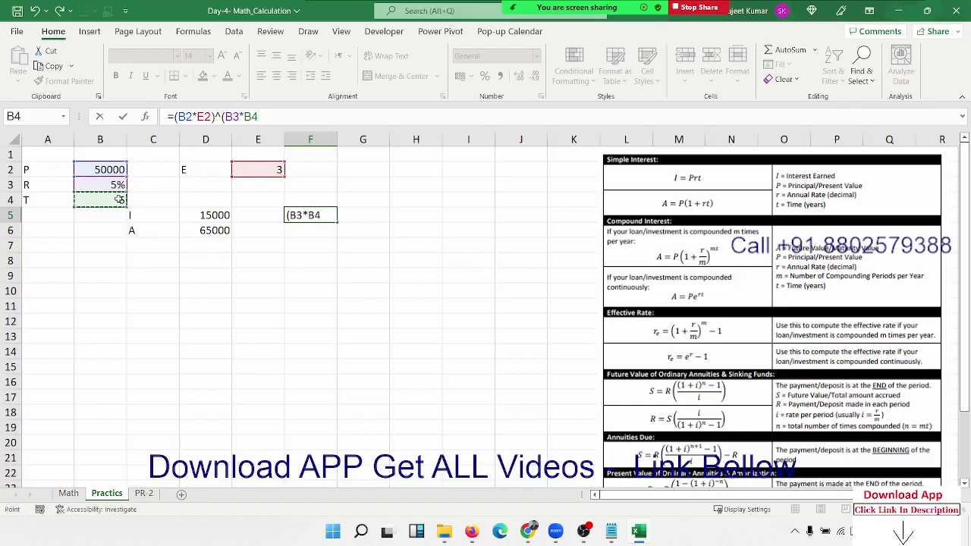
key("Return")
key("Return")
key("Up")
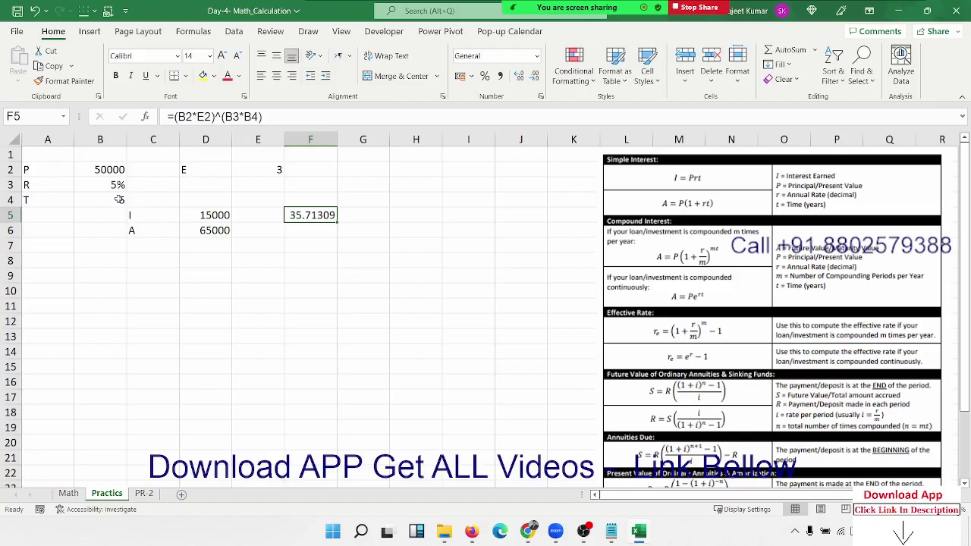
left_click(142, 494)
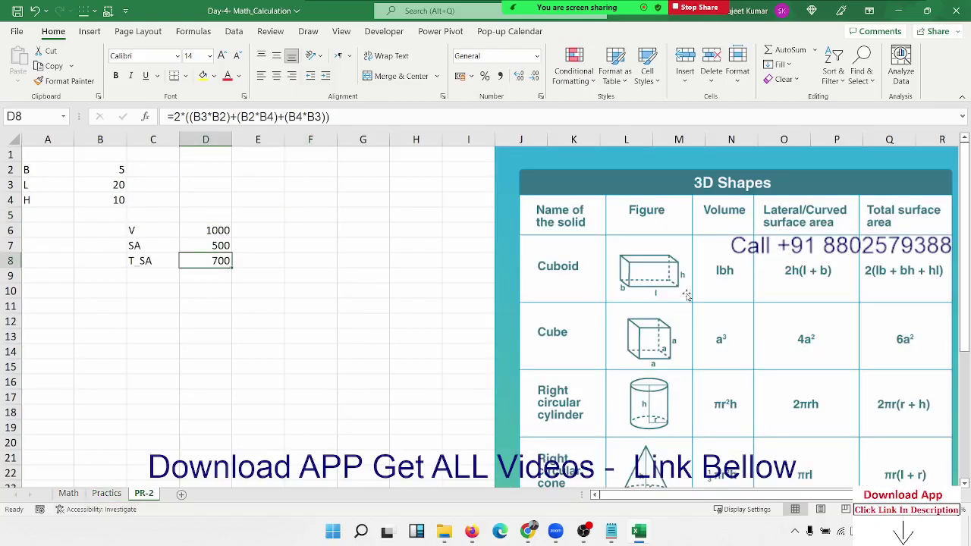
Clear C6:D8 and review the breadth, length and height values in B2:B4
left_click_drag(164, 229, 216, 262)
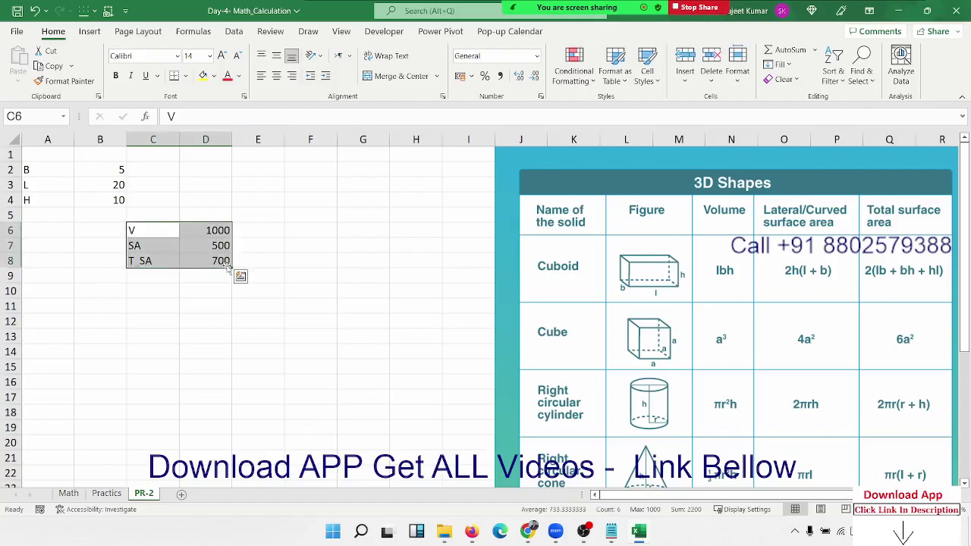
key("Delete")
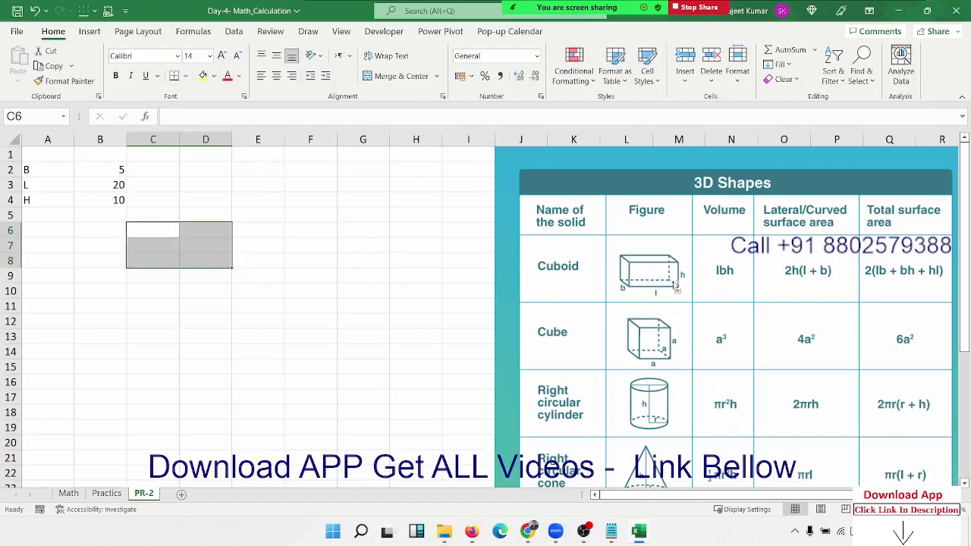
left_click(111, 169)
left_click(109, 184)
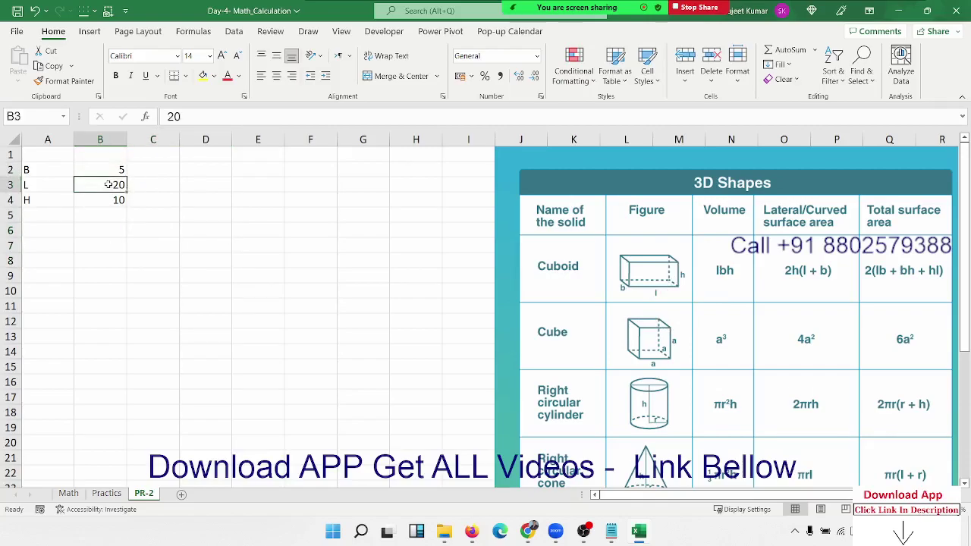
left_click(107, 199)
left_click(107, 166)
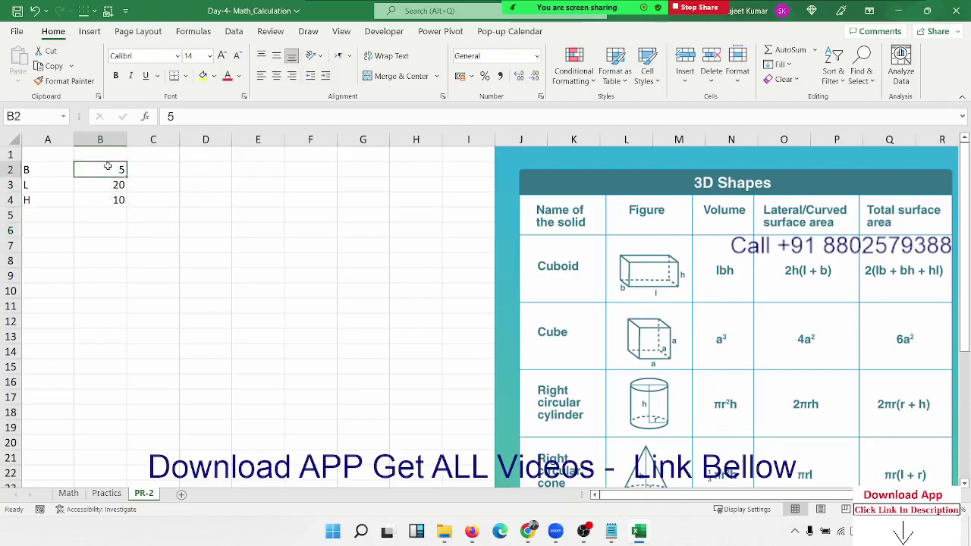
left_click(109, 182)
left_click(109, 199)
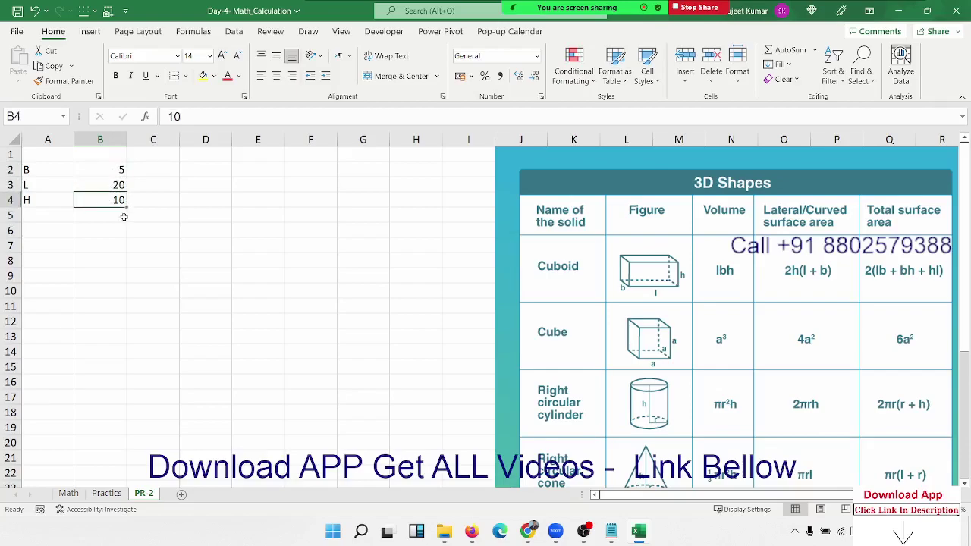
Label C5 as V and enter =B4*B3*B2 in D5 for a volume of 1000
left_click(152, 218)
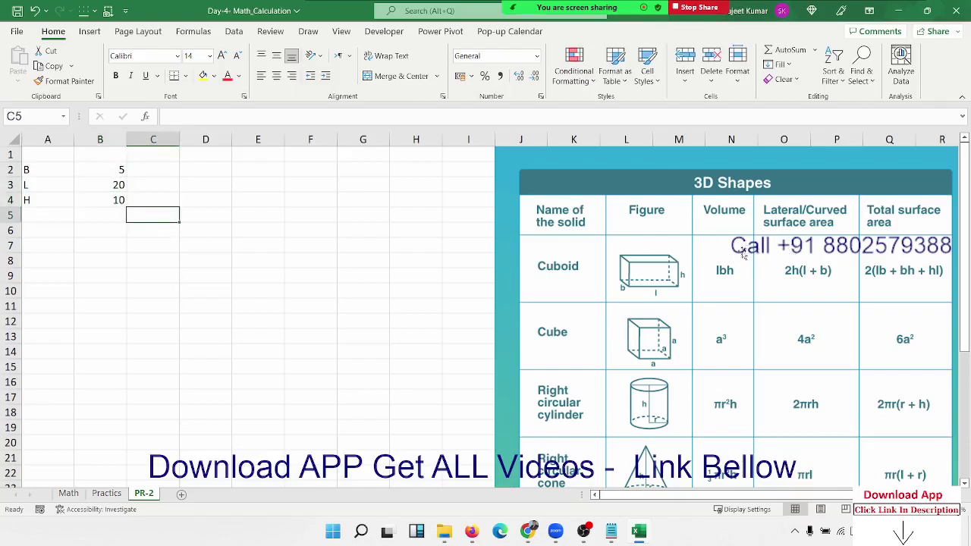
type("V")
key("Tab")
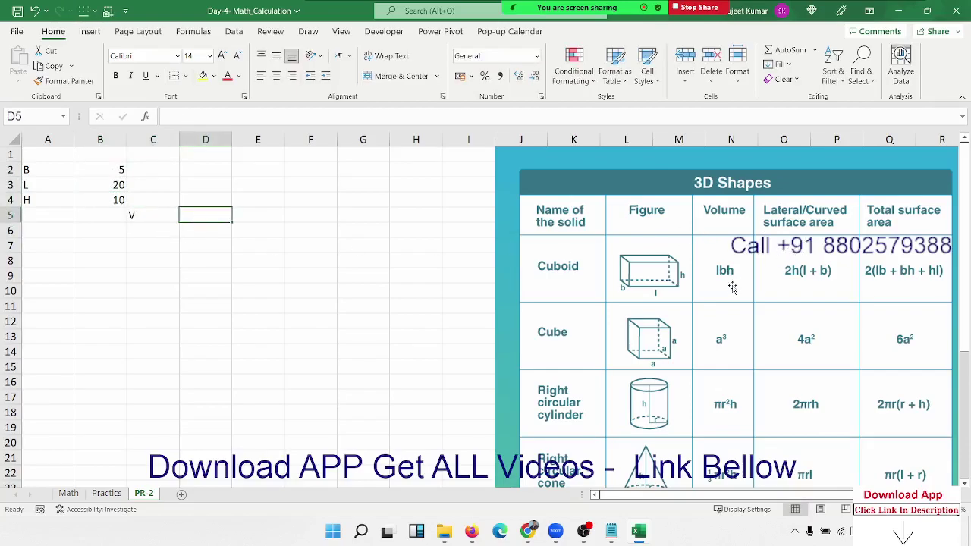
type("=")
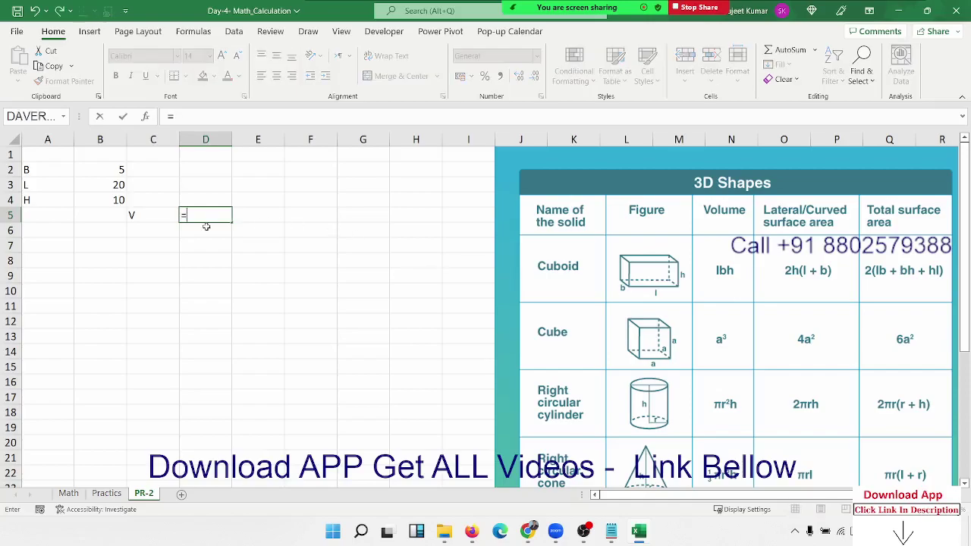
left_click(114, 201)
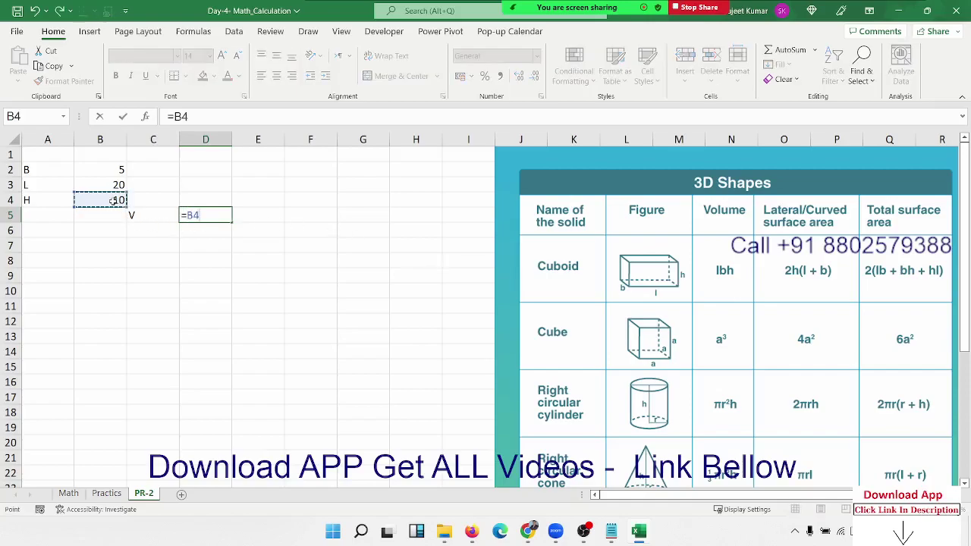
type("*")
left_click(119, 185)
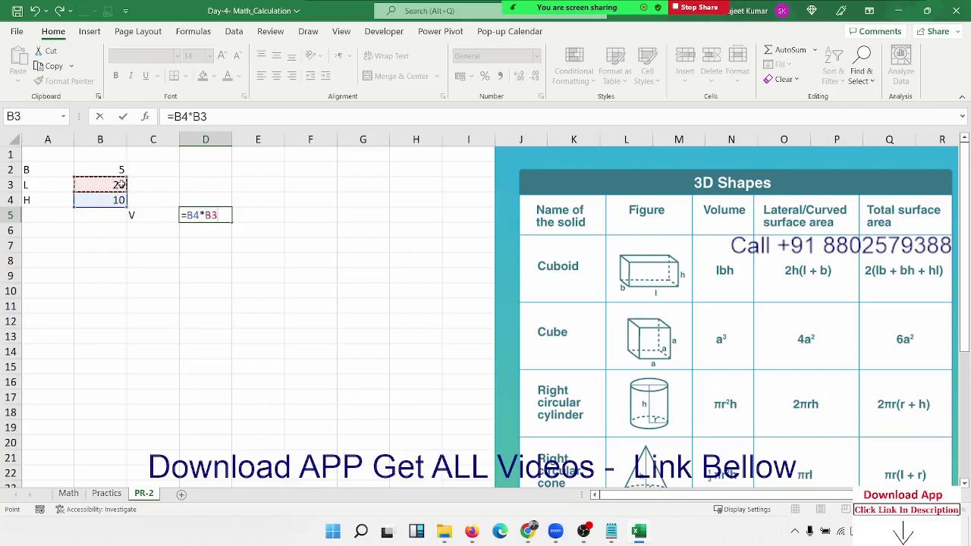
type("*")
left_click(120, 170)
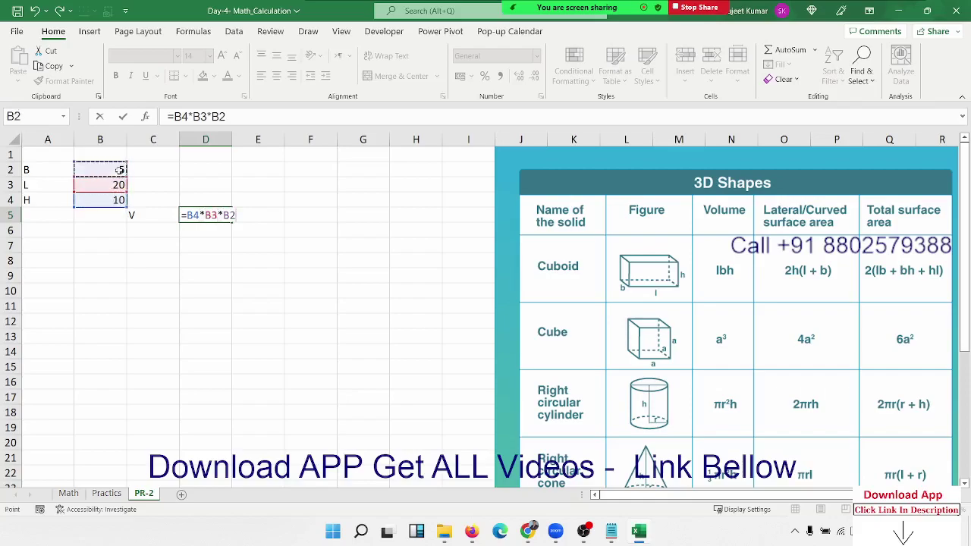
key("Return")
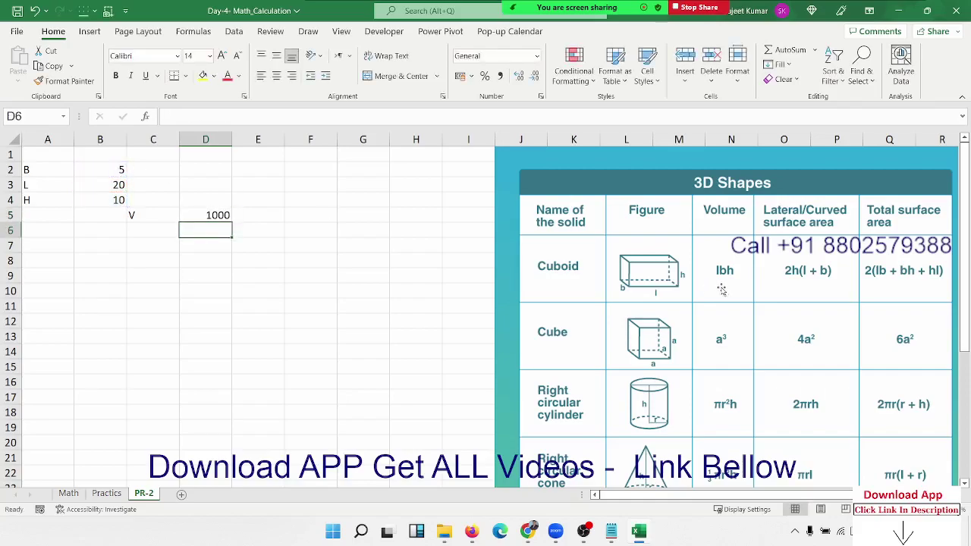
left_click(141, 226)
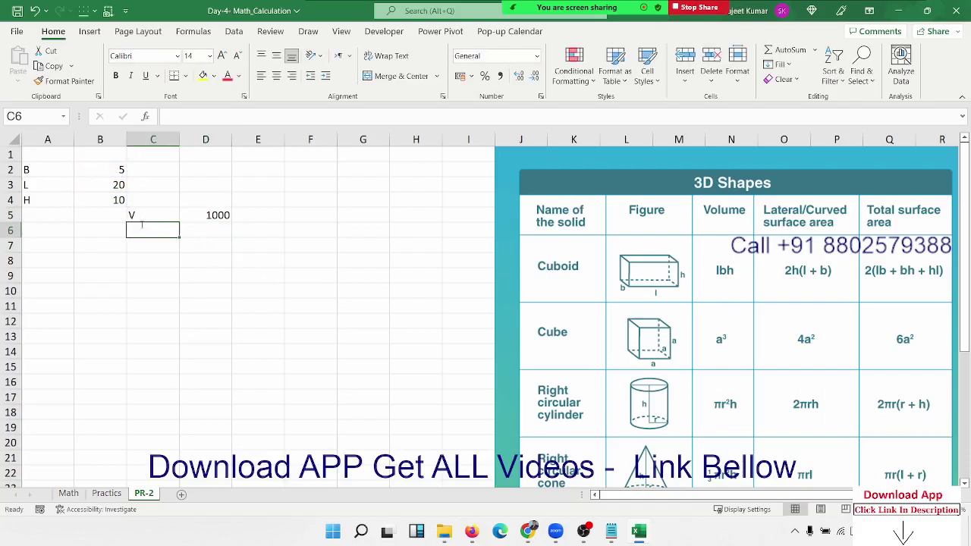
Label C6 as SA and enter =2*B4*(B3+B2) in D6, giving 500
type("SA")
key("Tab")
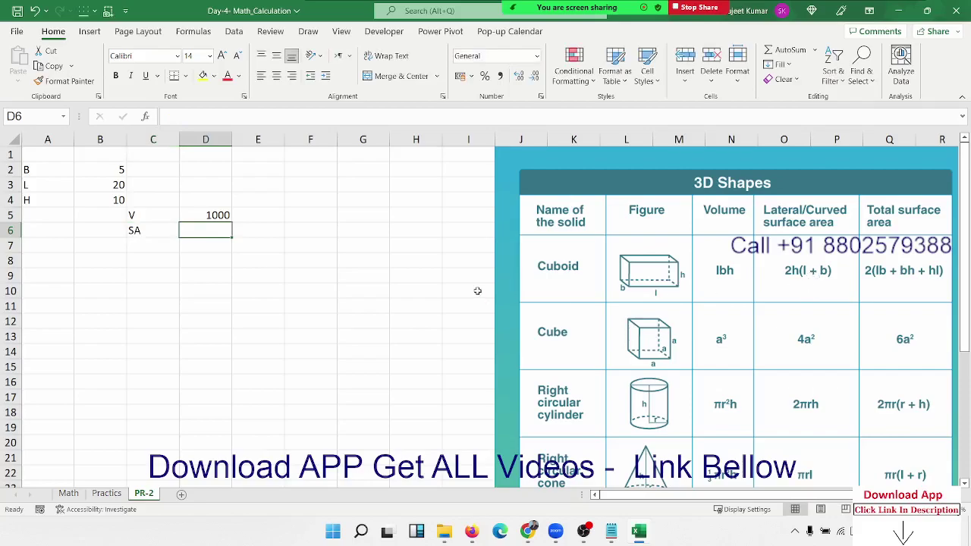
type("=2*")
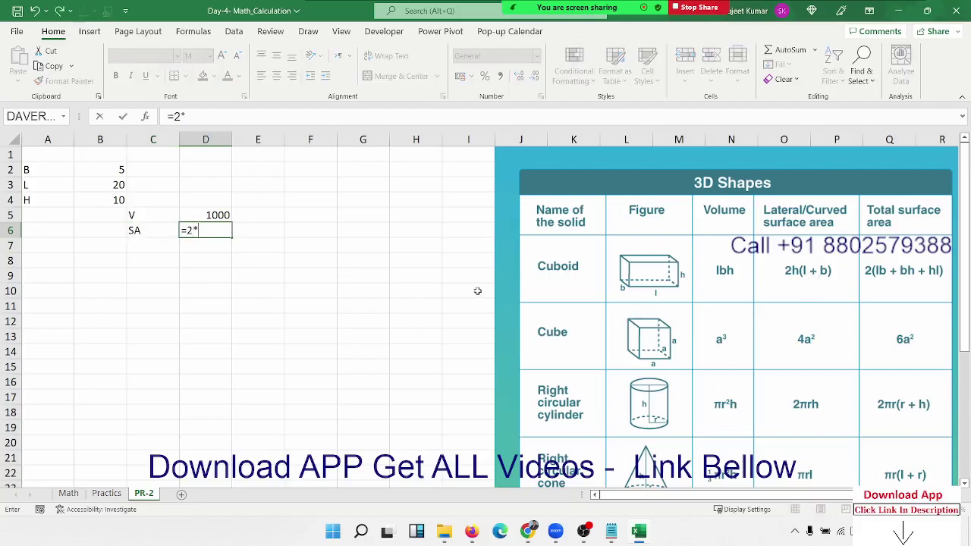
left_click(108, 199)
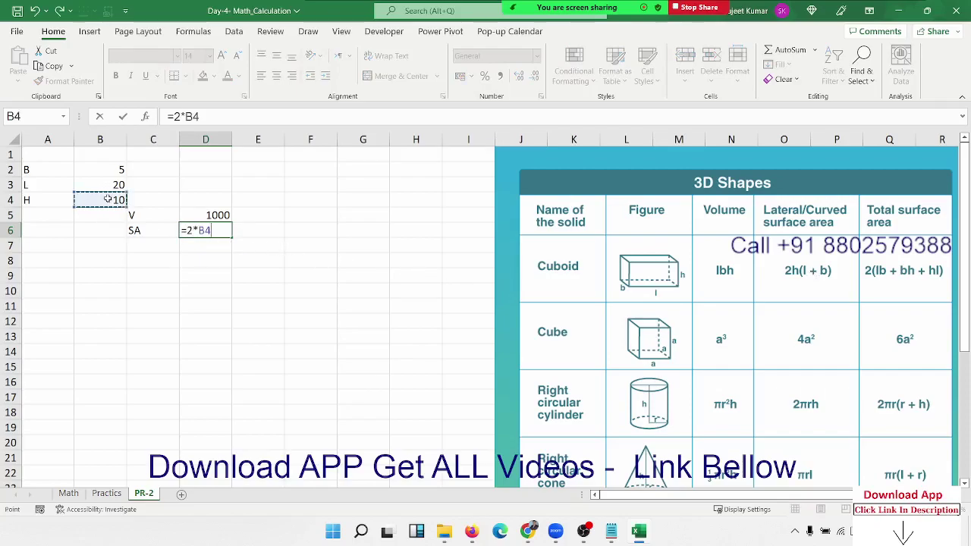
type("*(")
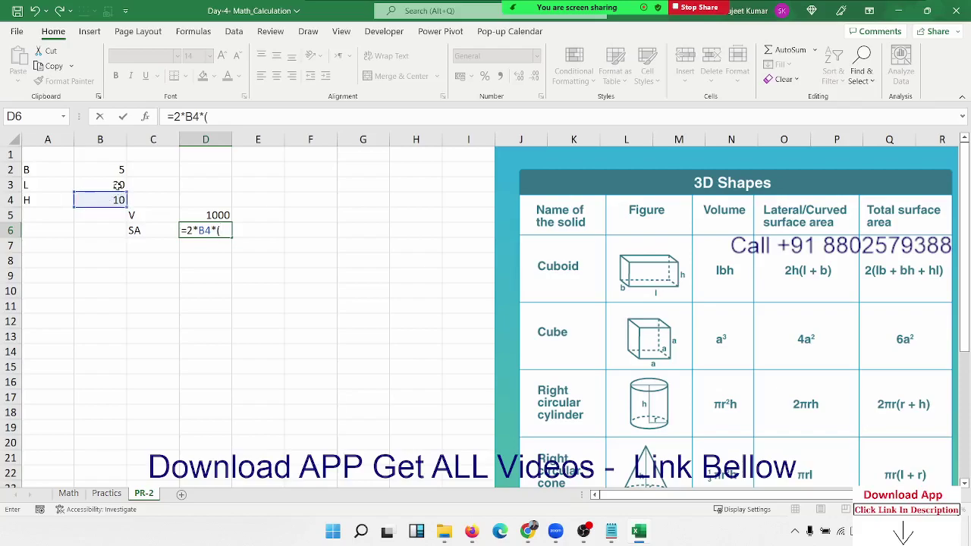
left_click(117, 185)
type("+")
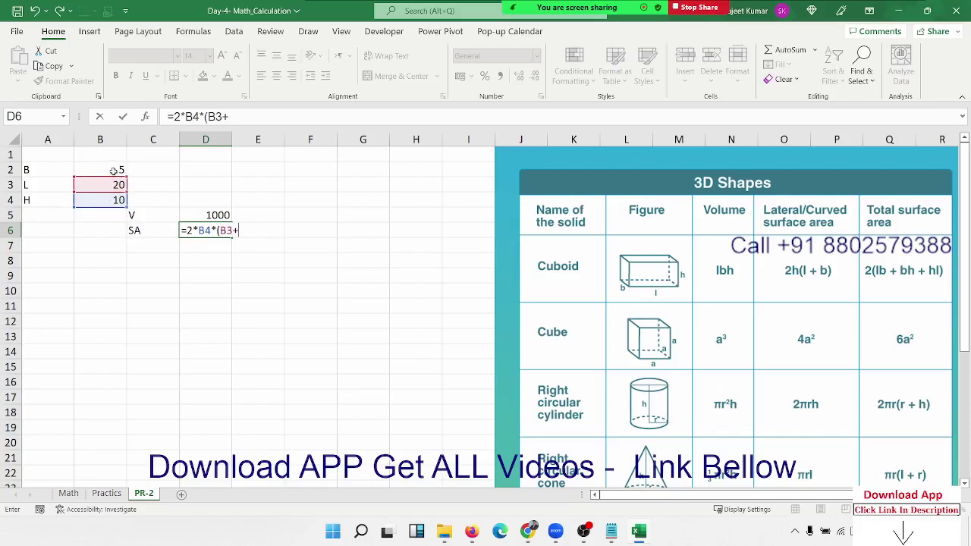
left_click(114, 170)
type(")")
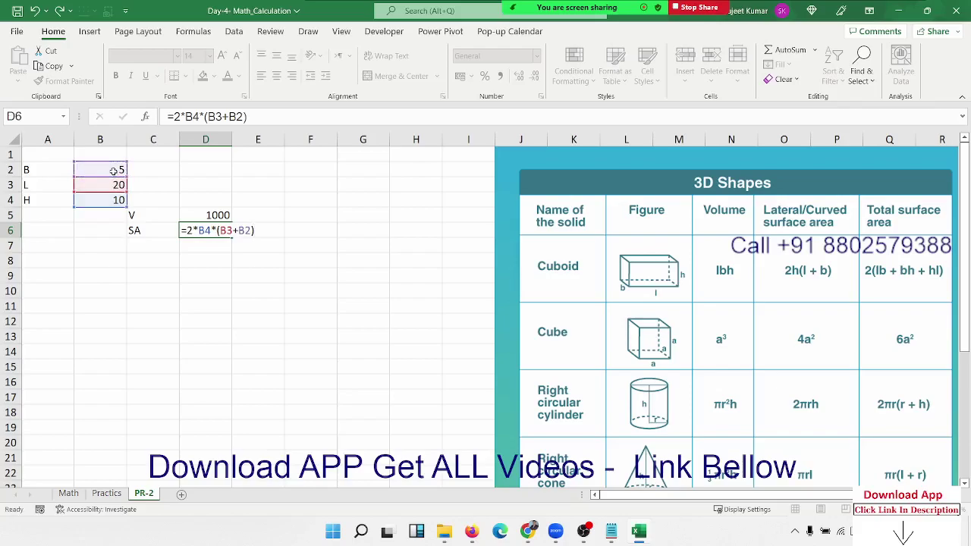
key("Return")
key("Up")
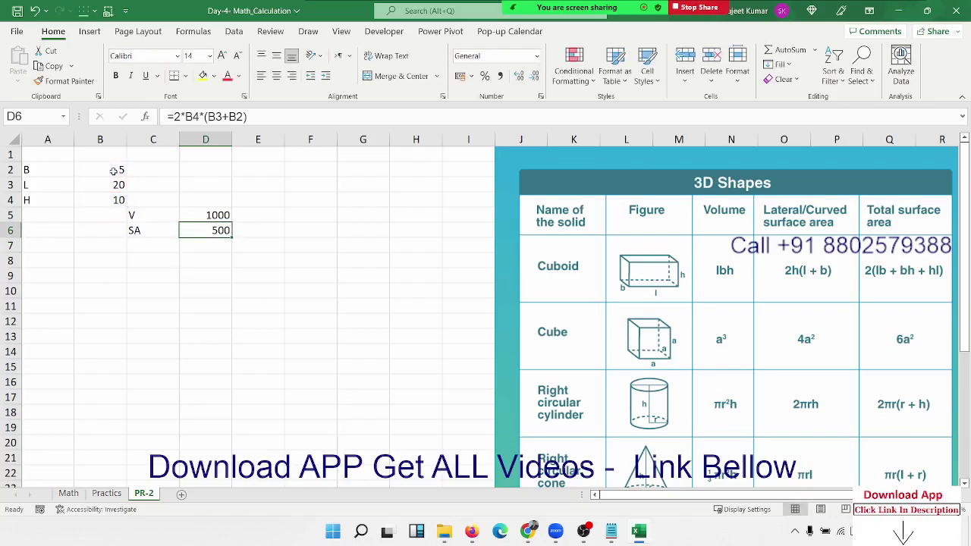
key("Down")
key("Left")
Label C7 as T_SA and enter =2*((B3*B2)+(B2*B4)+(B4*B3)) in D7, giving 700
type("T_")
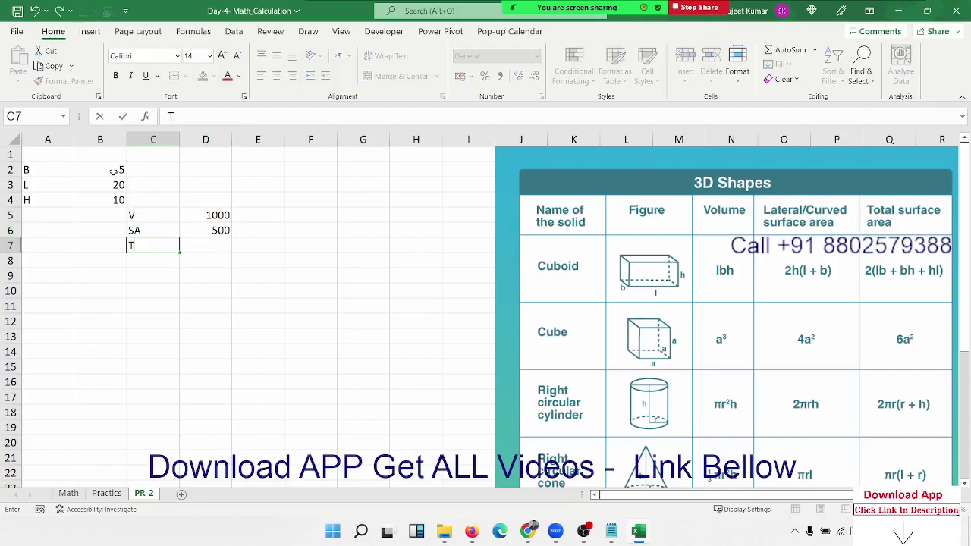
type("SA")
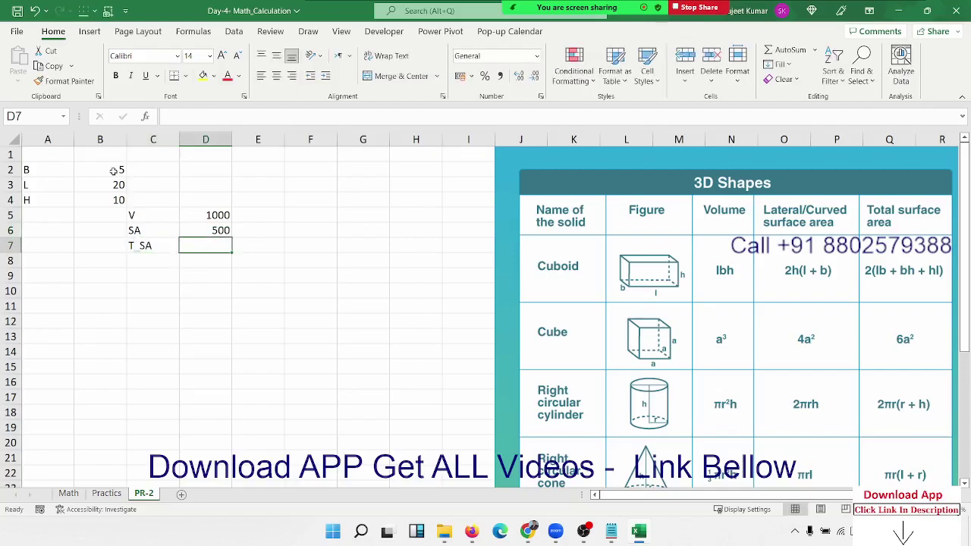
type("=")
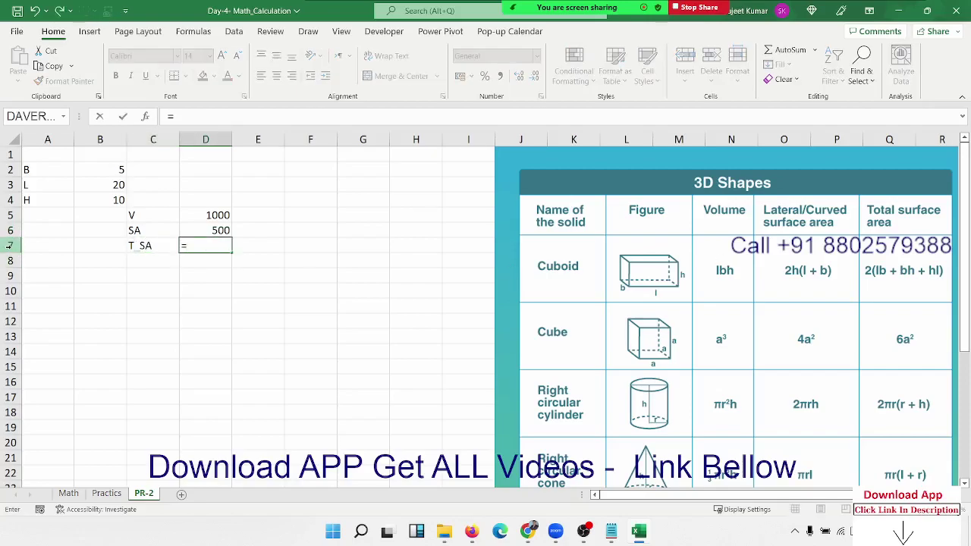
type("2*")
type("(")
type("(")
left_click(105, 184)
type("*")
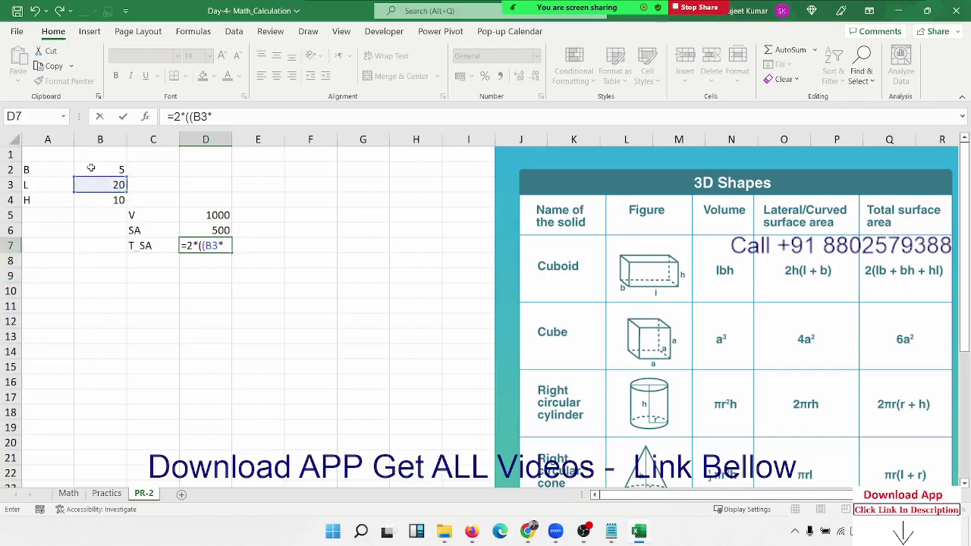
left_click(90, 167)
type(")")
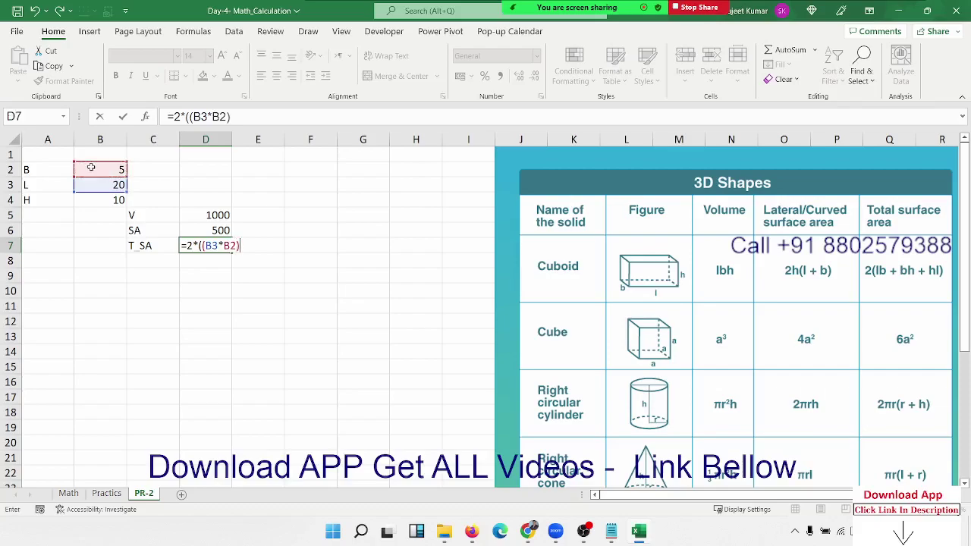
type("+(")
left_click(100, 170)
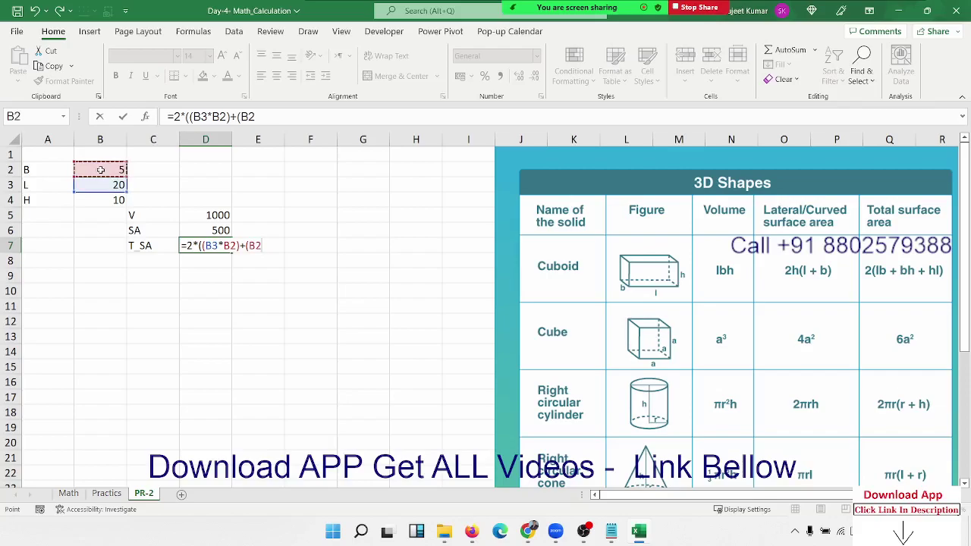
type("*")
left_click(105, 200)
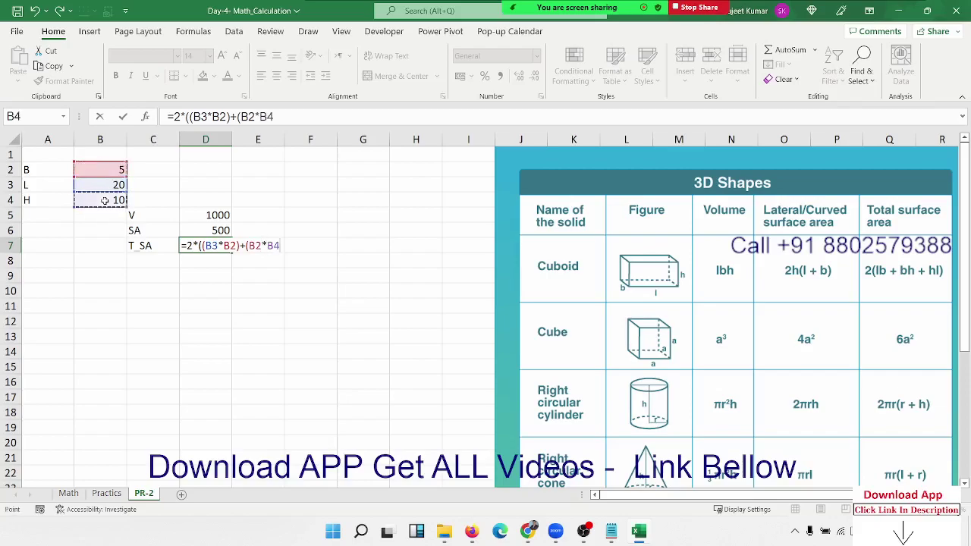
type(")+")
type("(")
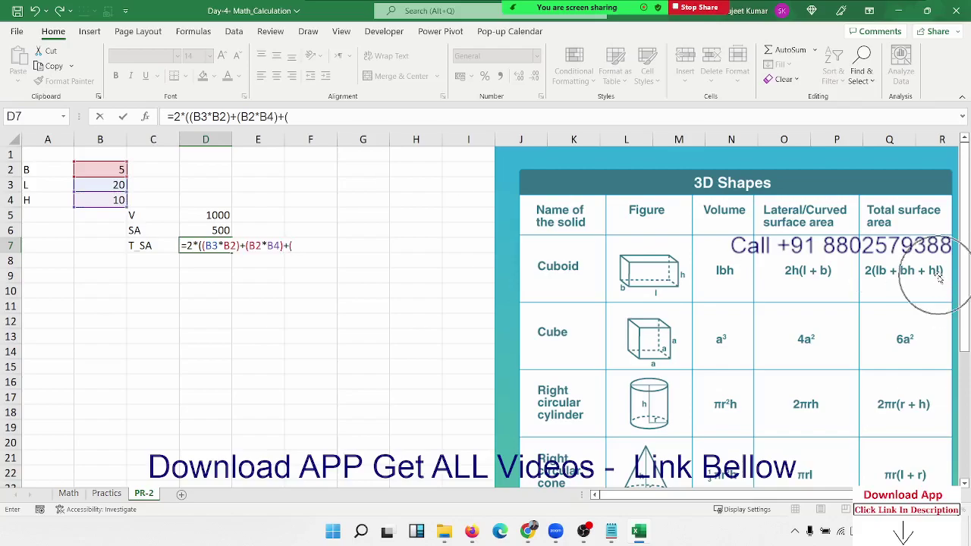
left_click(94, 199)
type("*")
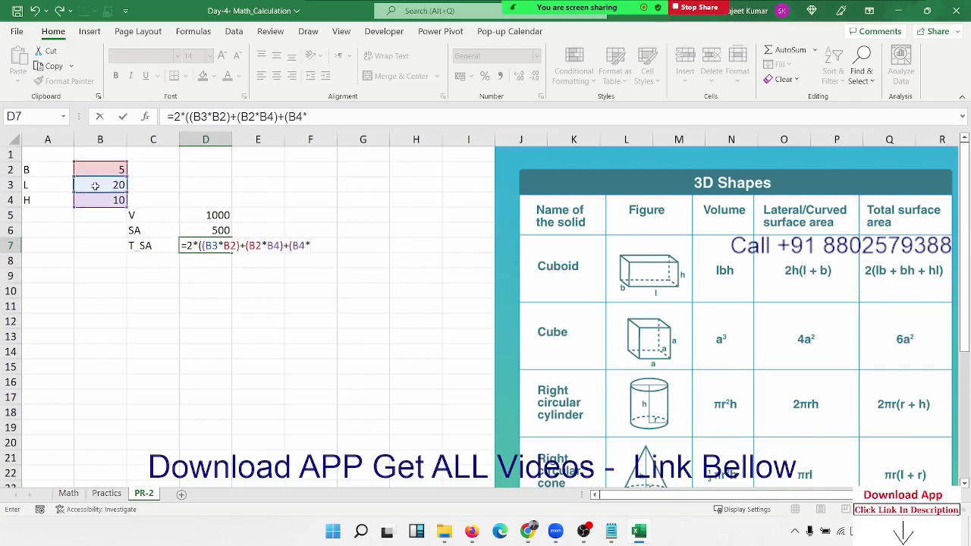
left_click(94, 185)
type(")")
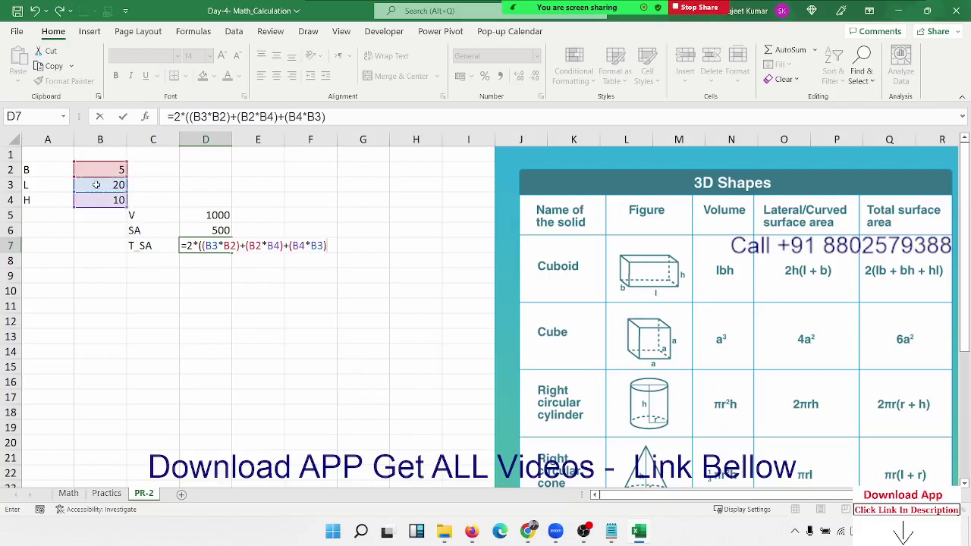
key("Return")
key("Return")
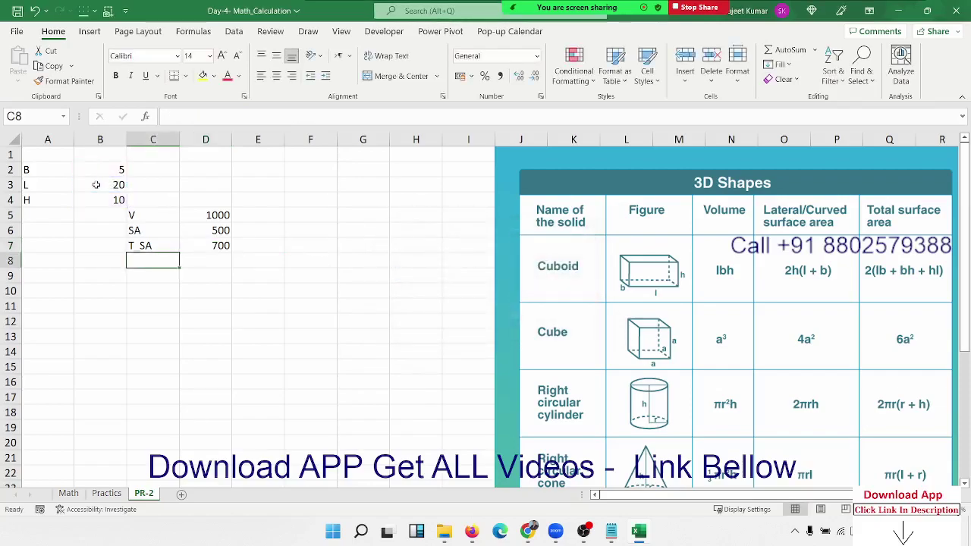
key("Up")
key("Right")
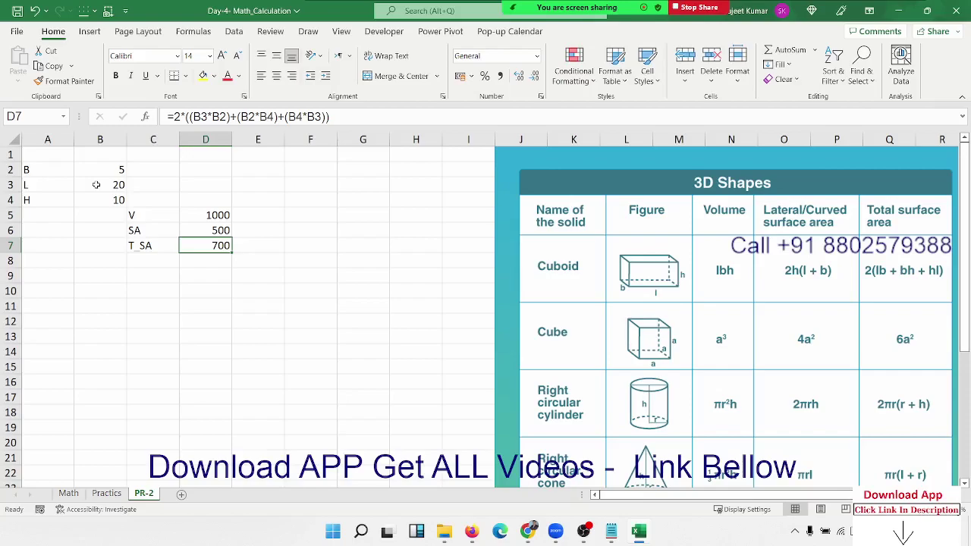
Review the PR-2 sheet's results around B9:E12 and D7's surface-area formula
key("Down")
key("Right")
key("Down")
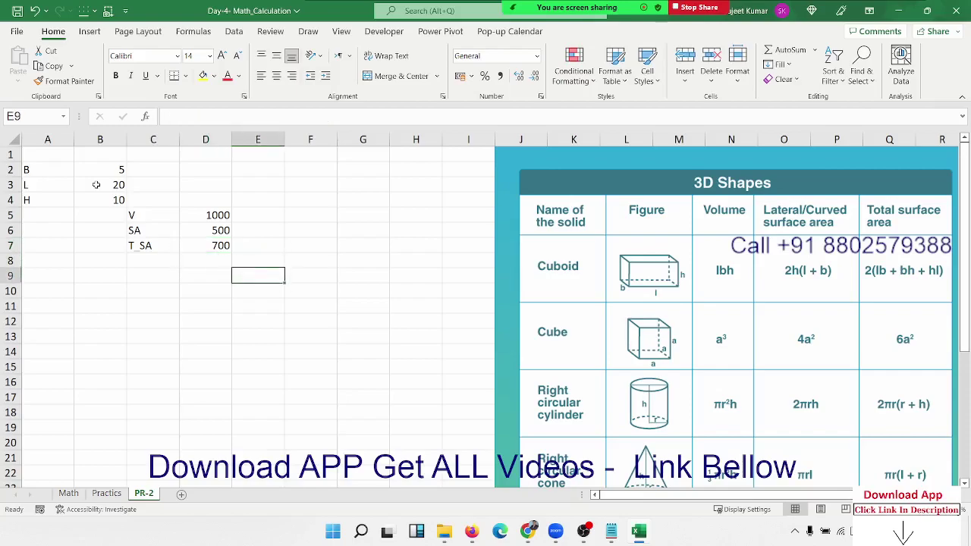
key("Left")
key("Left")
key("Left")
key("shift+Right")
key("shift+Right")
key("shift+Right")
key("shift+Down")
key("shift+Down")
key("shift+Down")
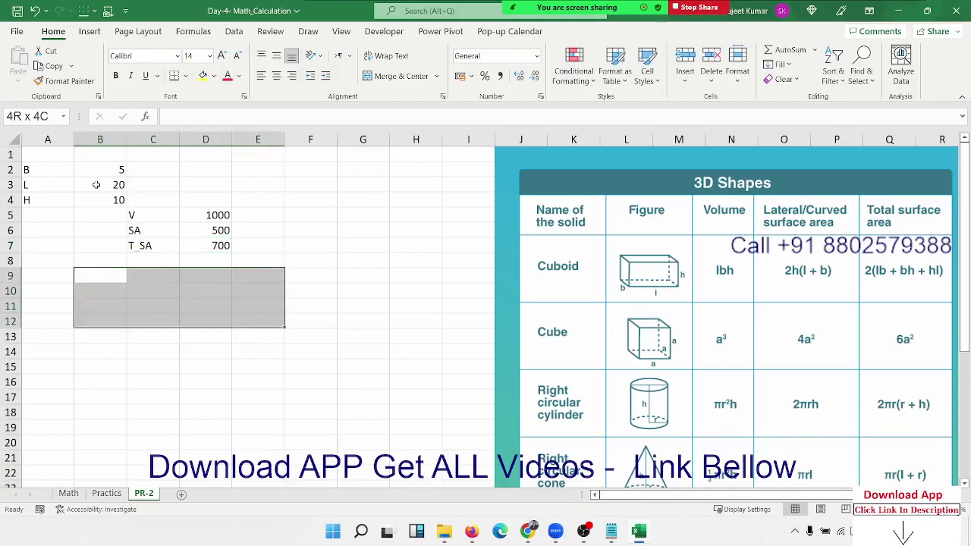
key("Right")
key("Right")
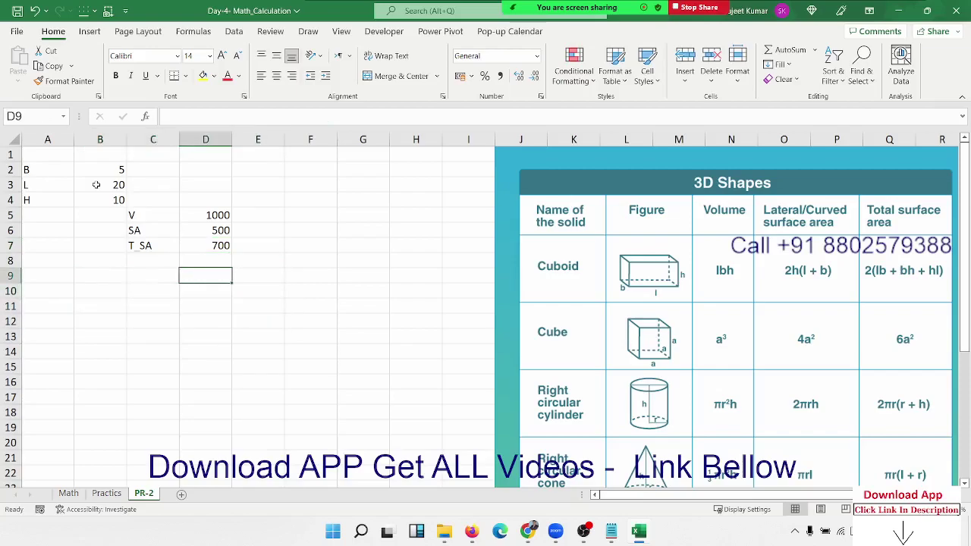
key("Up")
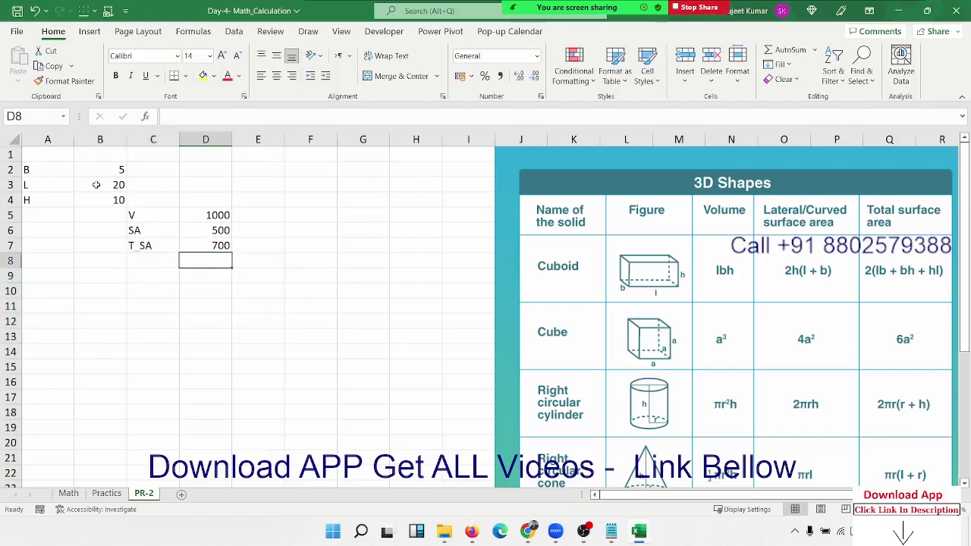
key("Down")
key("Left")
key("Right")
key("Right")
key("Right")
key("Right")
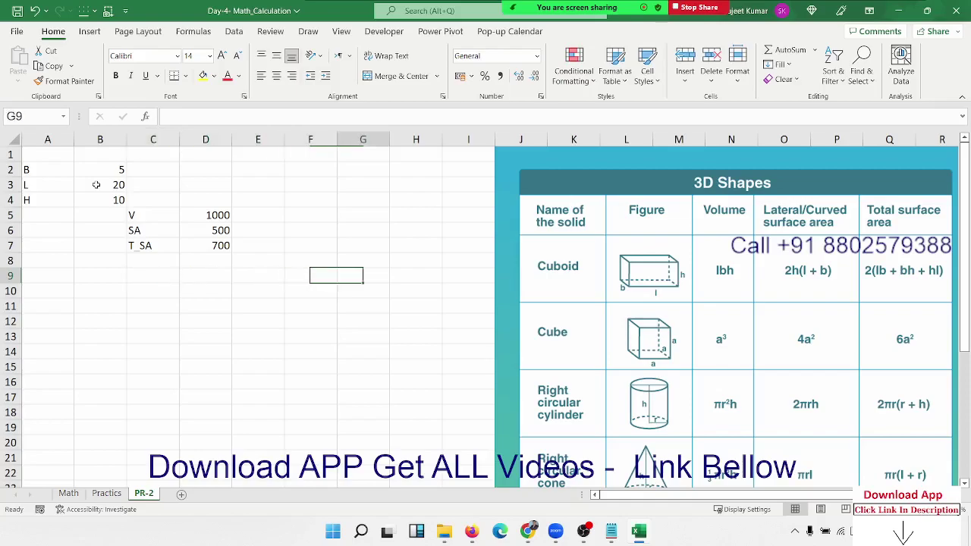
key("Right")
key("Left")
key("Left")
key("Up")
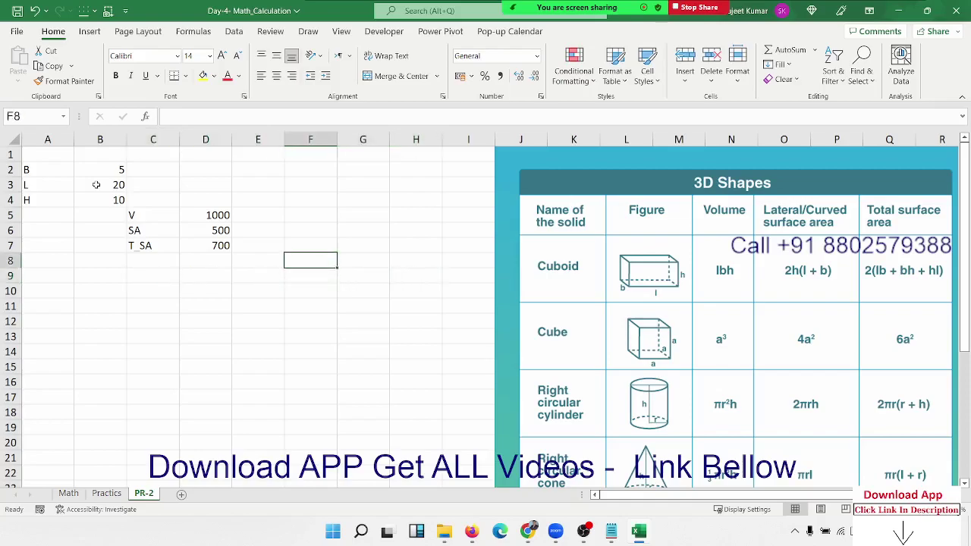
key("Down")
key("Down")
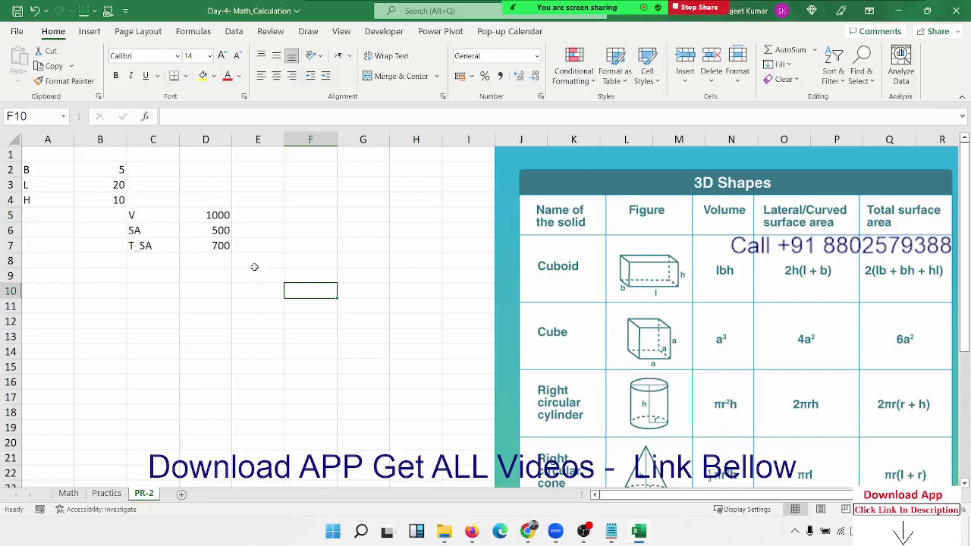
left_click(227, 250)
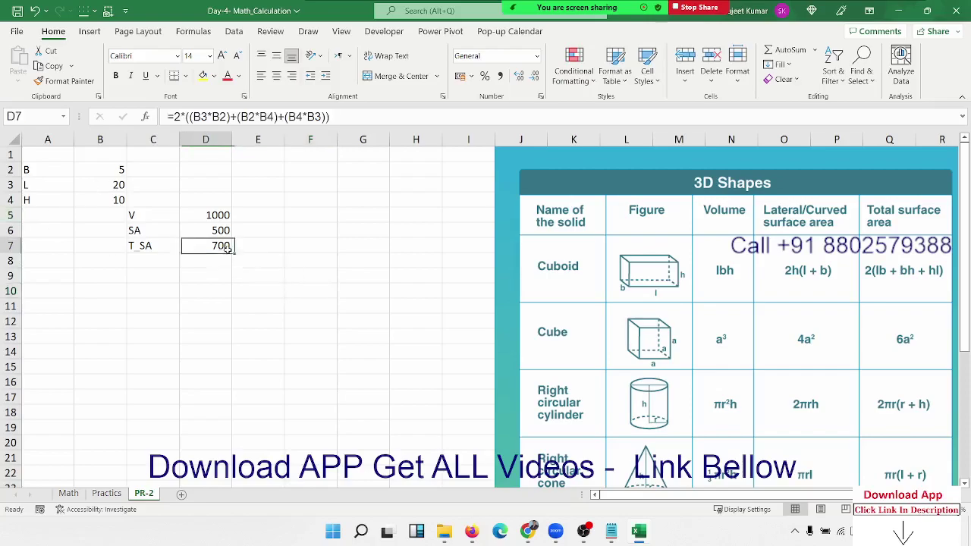
Switch to the Math sheet, check D10's interest formula, and select G9
left_click(68, 493)
left_click_drag(367, 335, 542, 334)
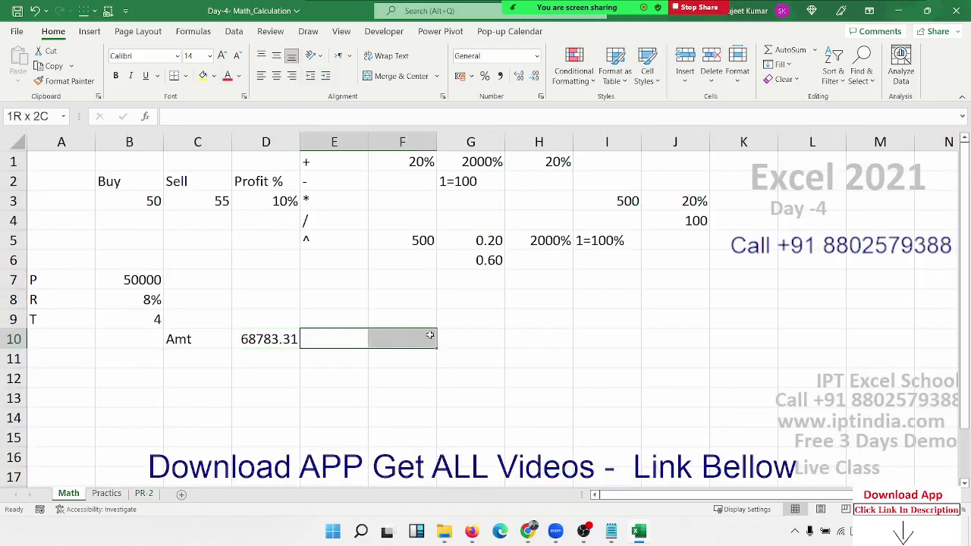
left_click(284, 339)
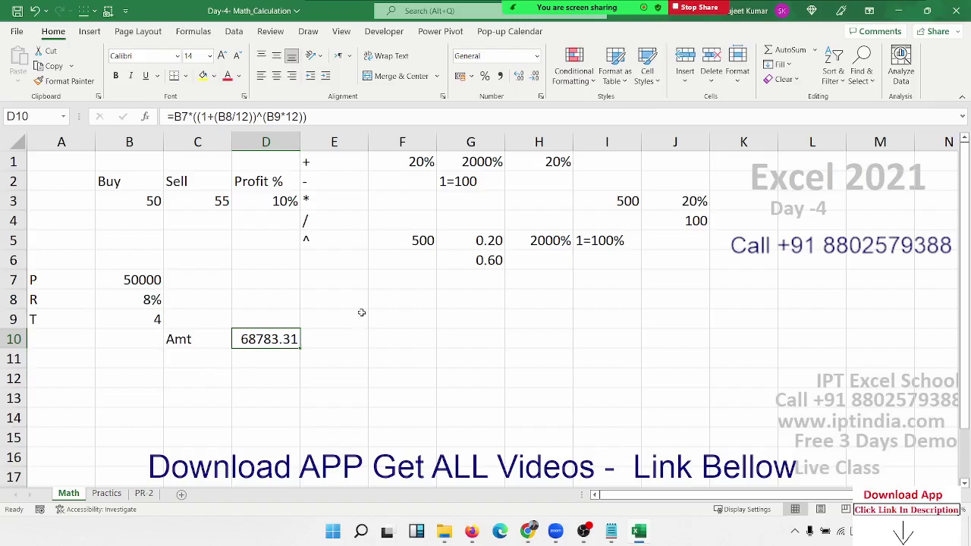
left_click_drag(359, 312, 488, 316)
left_click(489, 316)
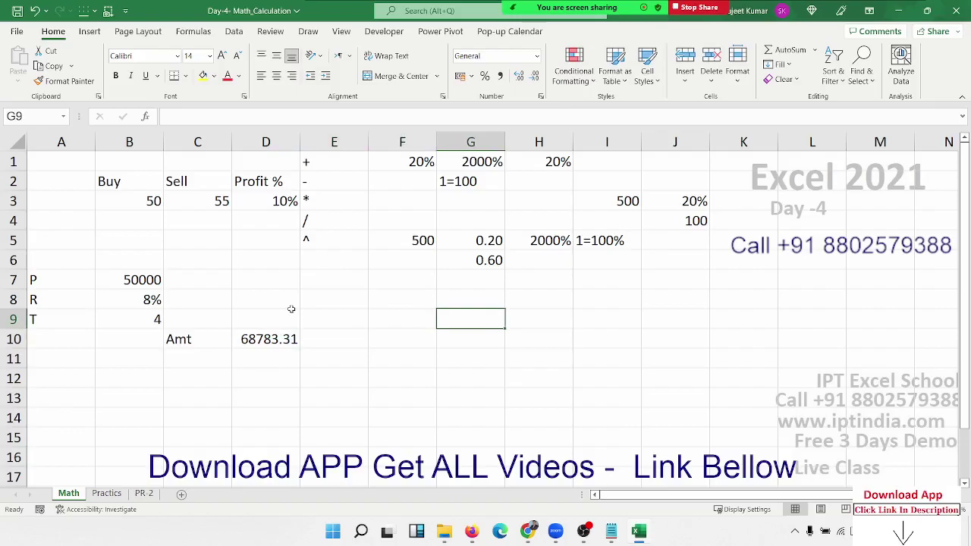
type("0")
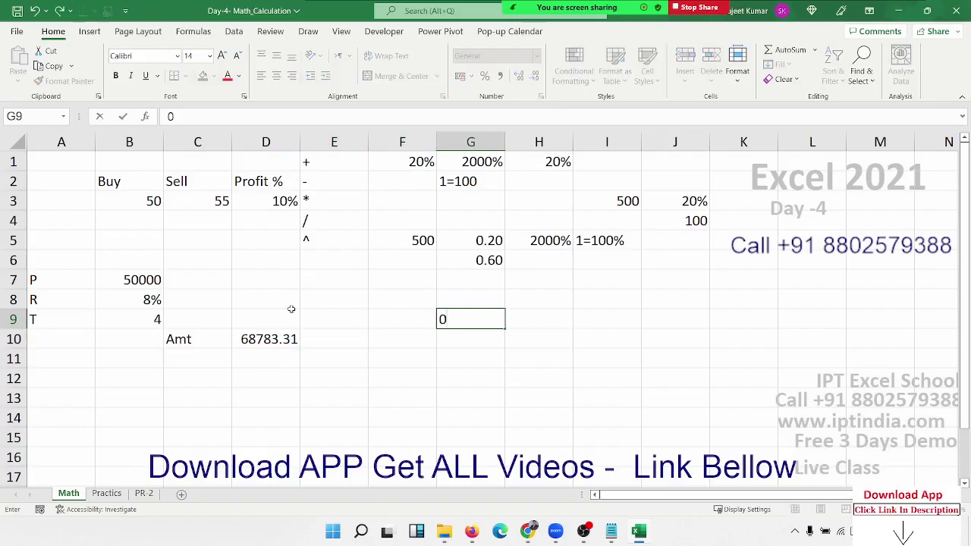
type("88")
type("025")
key("Escape")
type("'")
type("8")
key("BackSpace")
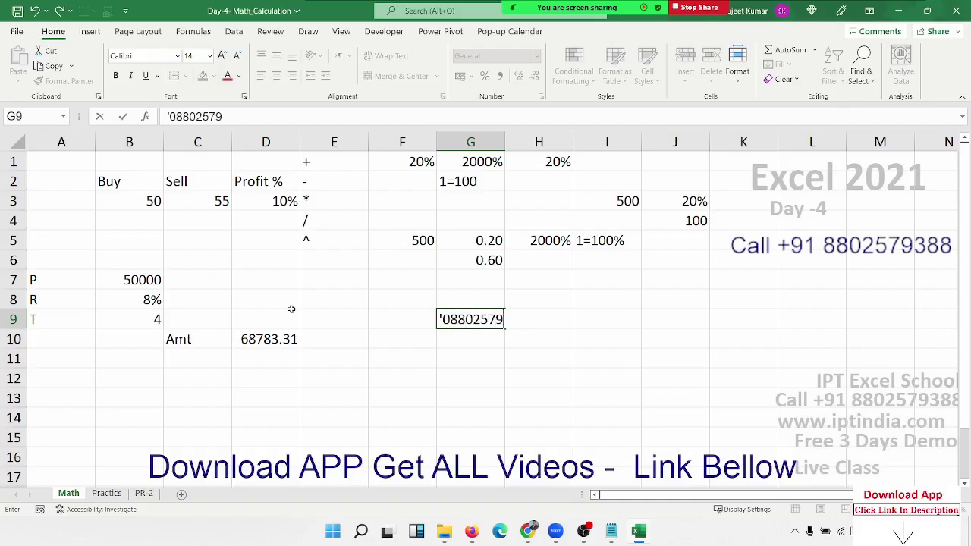
key("Return")
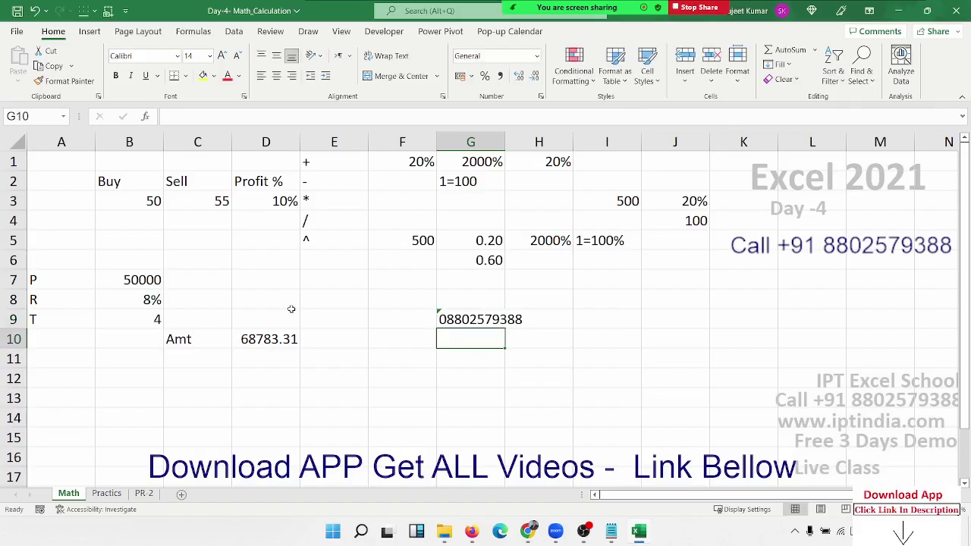
key("Up")
key("Down")
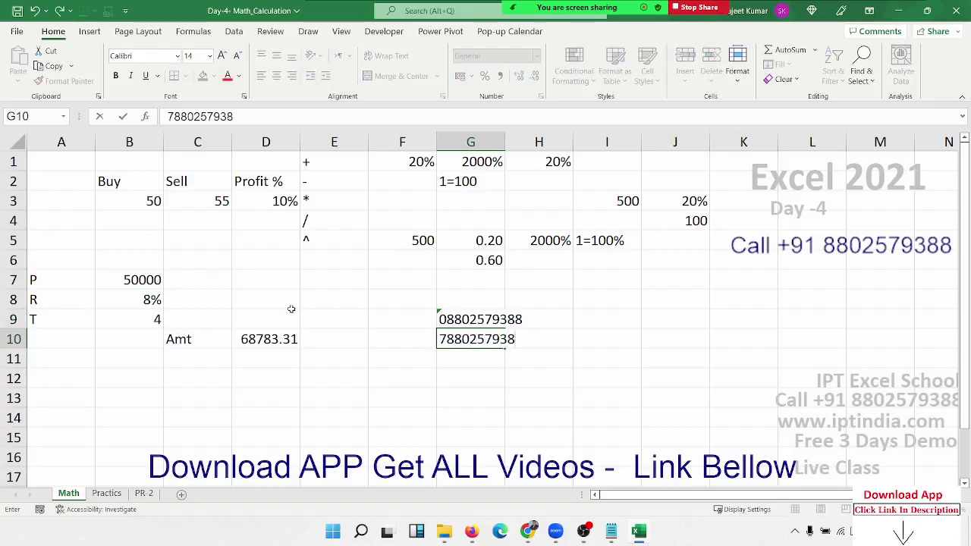
key("Return")
key("Up")
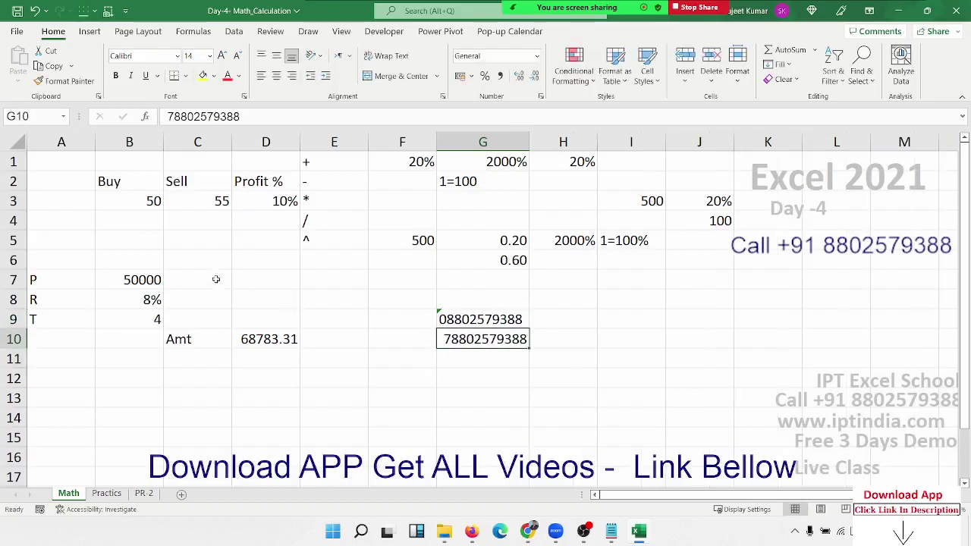
left_click(547, 347)
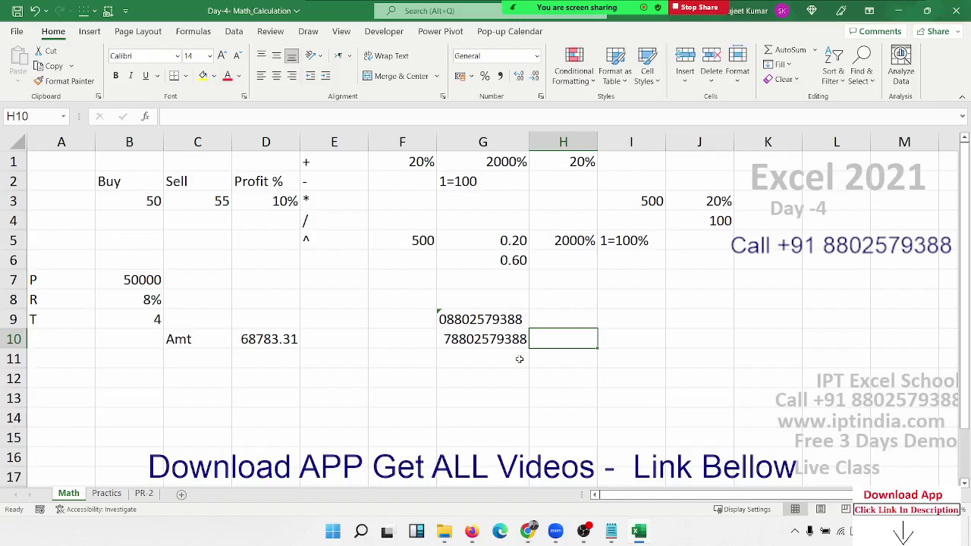
Inspect G9's apostrophe entry without changing it
left_click(447, 321)
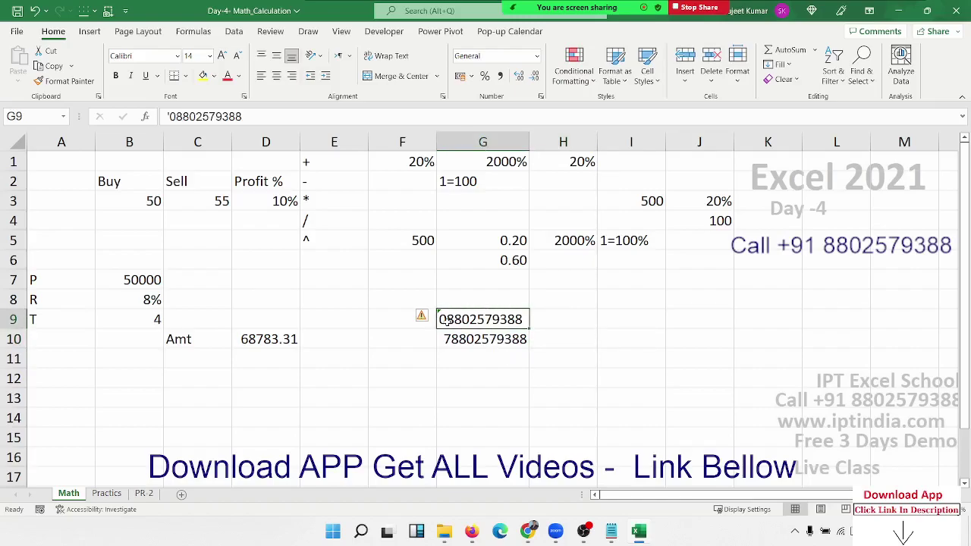
double_click(447, 321)
left_click_drag(446, 321, 561, 313)
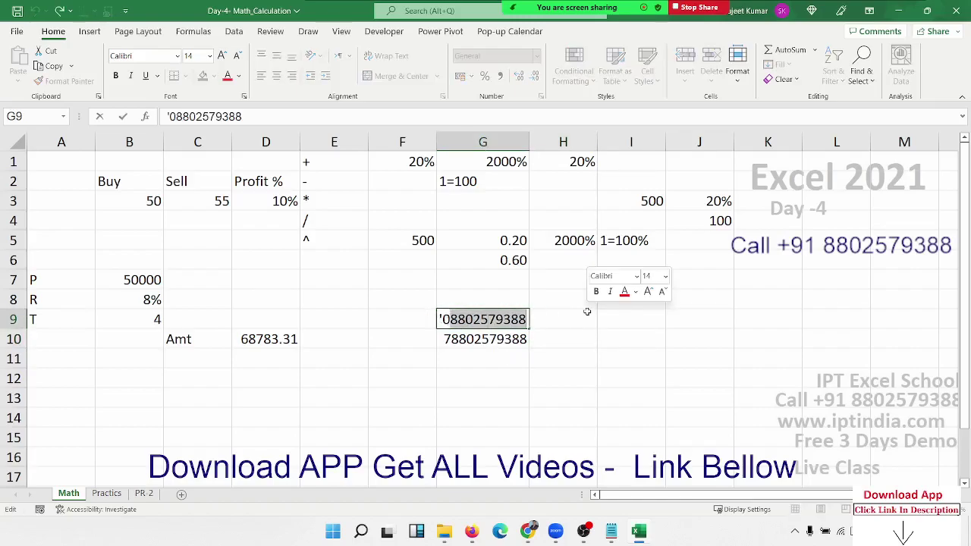
key("Left")
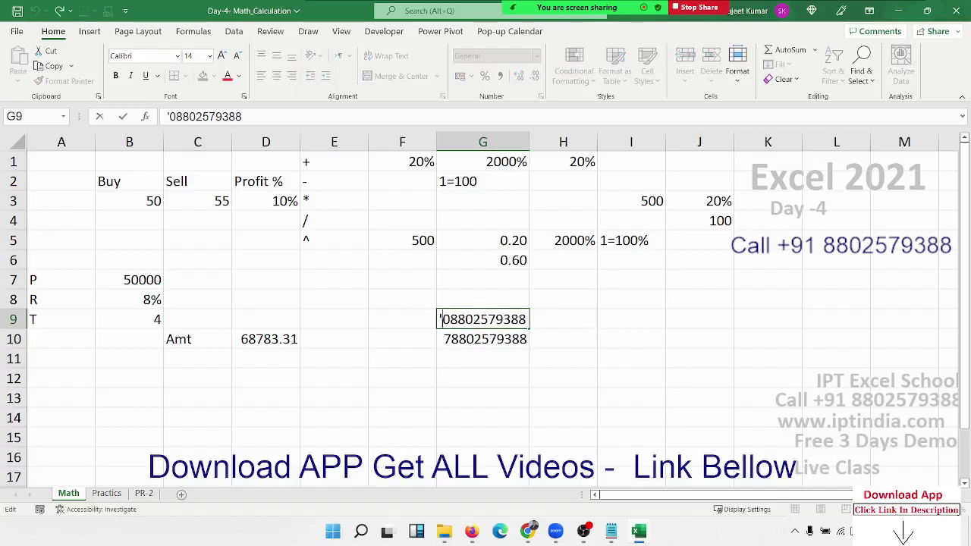
key("Return")
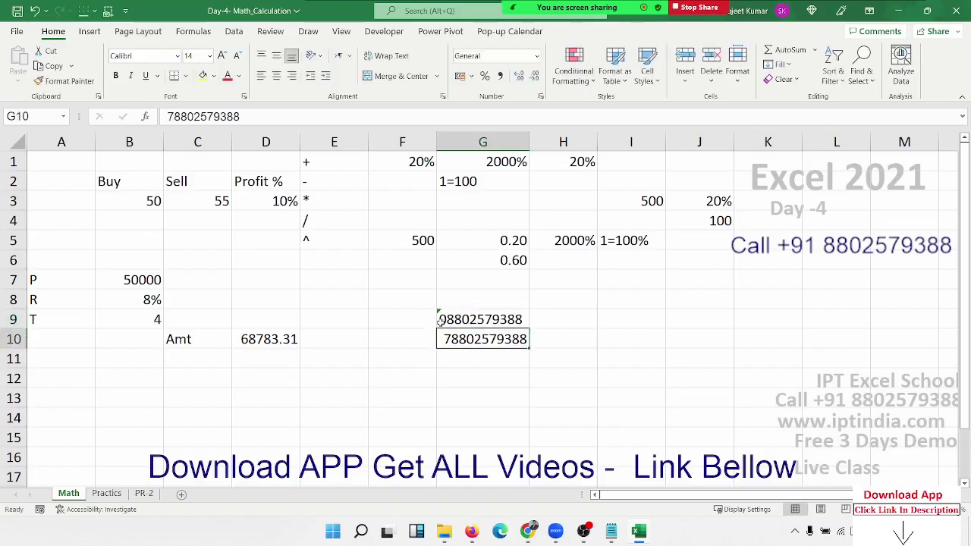
Enter =RIGHT(G9,10) in H9 to extract the last 10 digits
left_click(576, 321)
type("=")
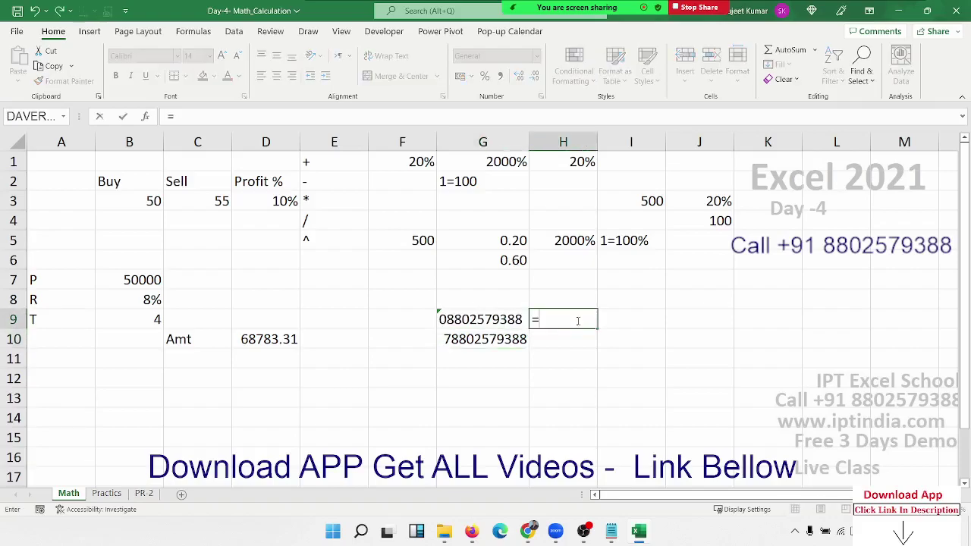
type("l")
key("BackSpace")
type("r")
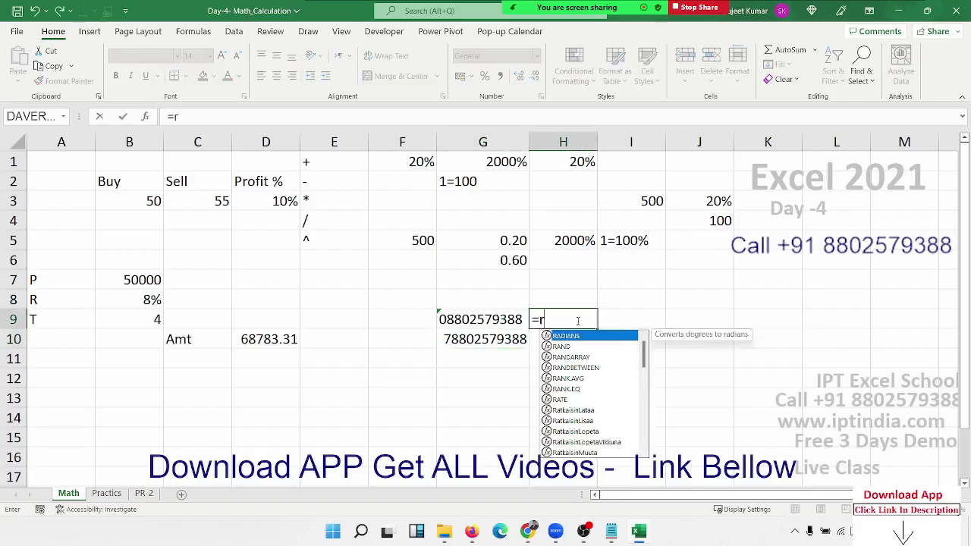
type("i")
key("Tab")
key("Left")
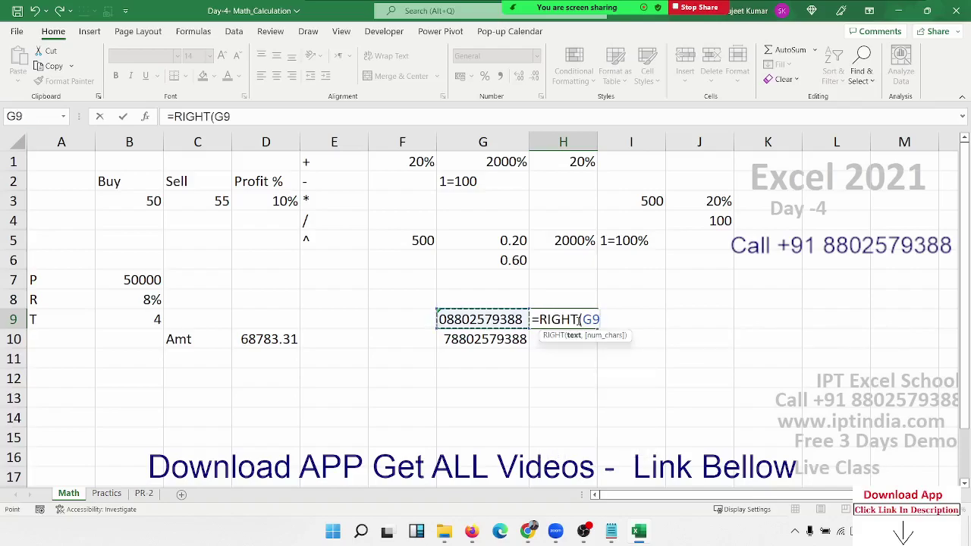
type(",10")
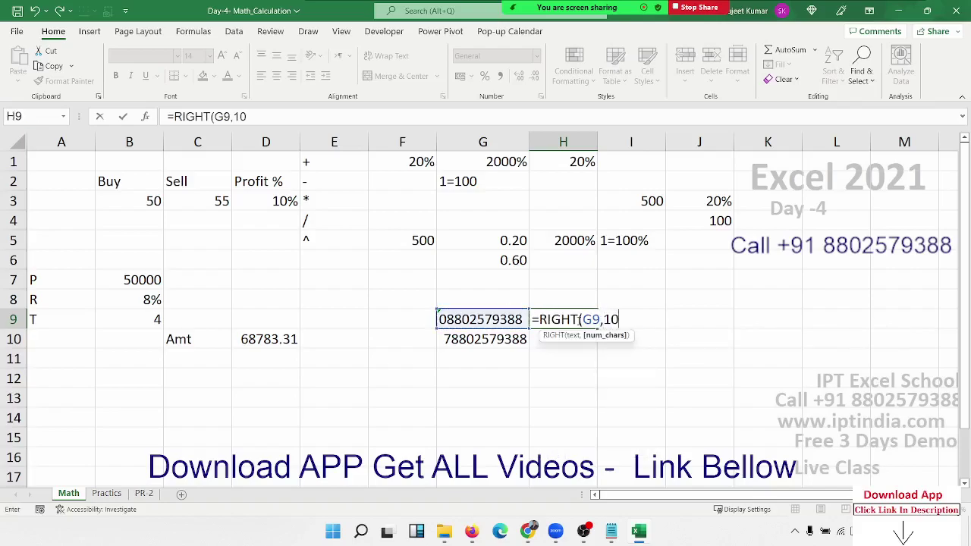
type(")")
left_click(578, 322)
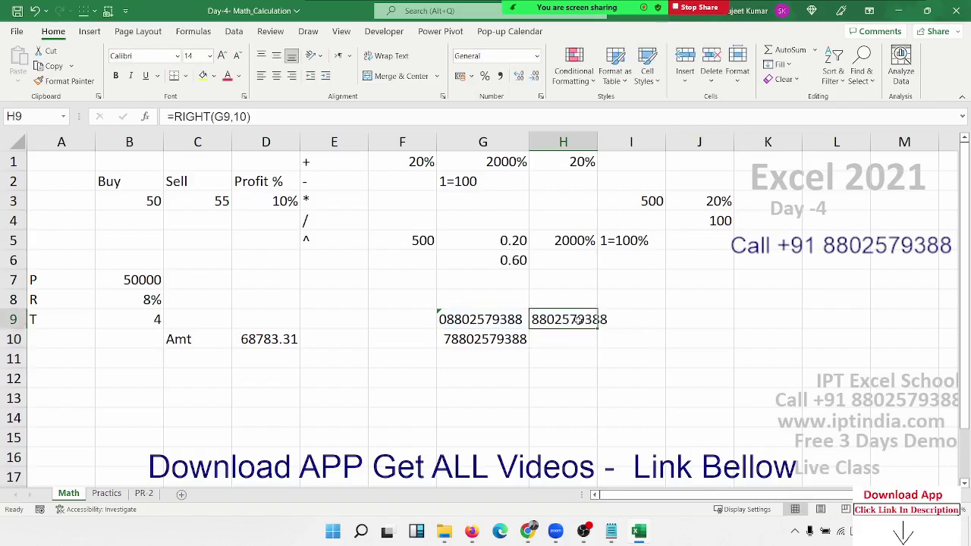
Review H9's formula and its 10 argument, leaving it unchanged
double_click(578, 322)
left_click_drag(620, 319, 603, 319)
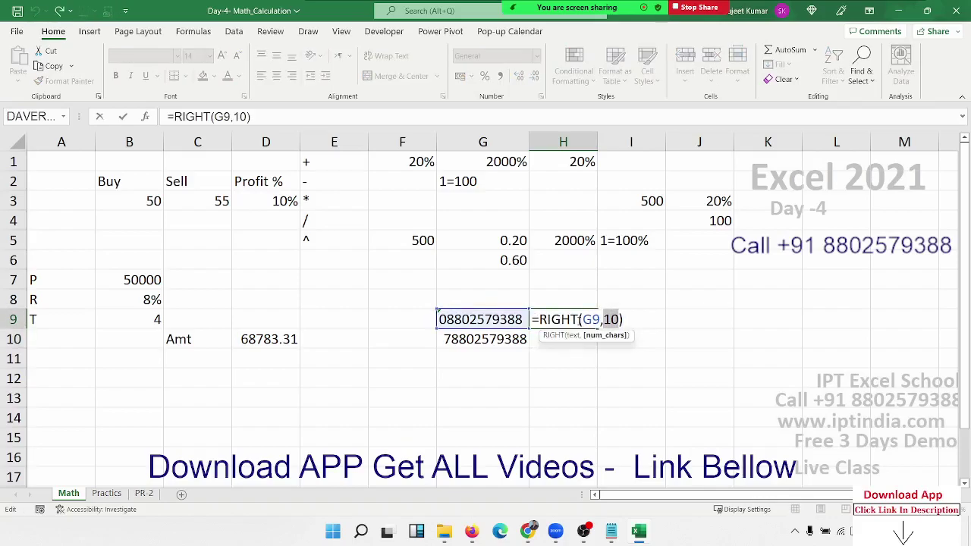
key("Escape")
key("Right")
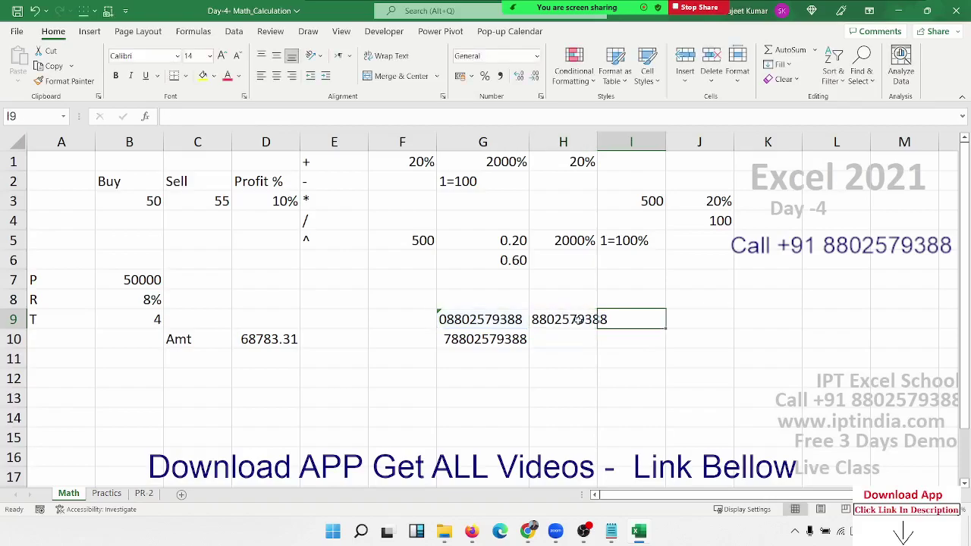
Autofit column H and enter =LEN(G9) in I9
double_click(597, 142)
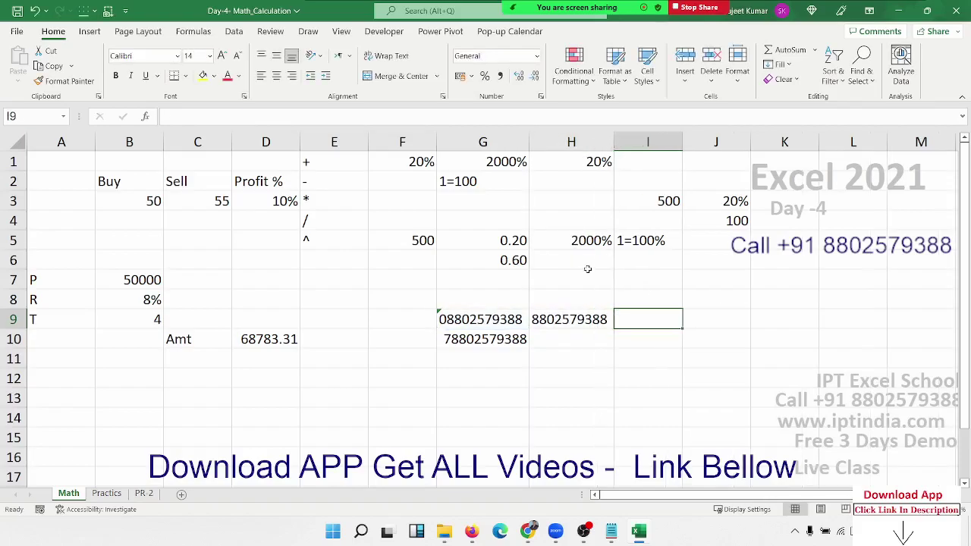
type("=le")
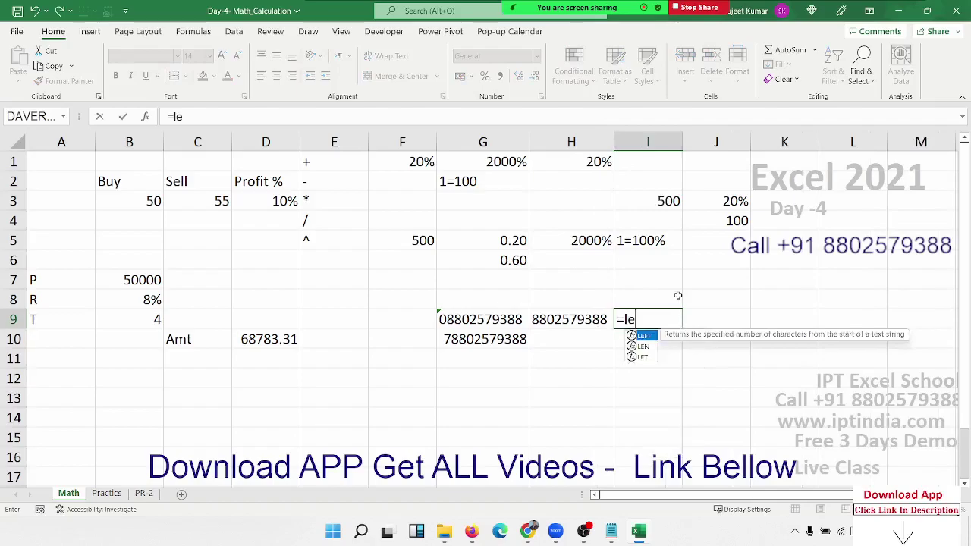
key("Down")
key("Tab")
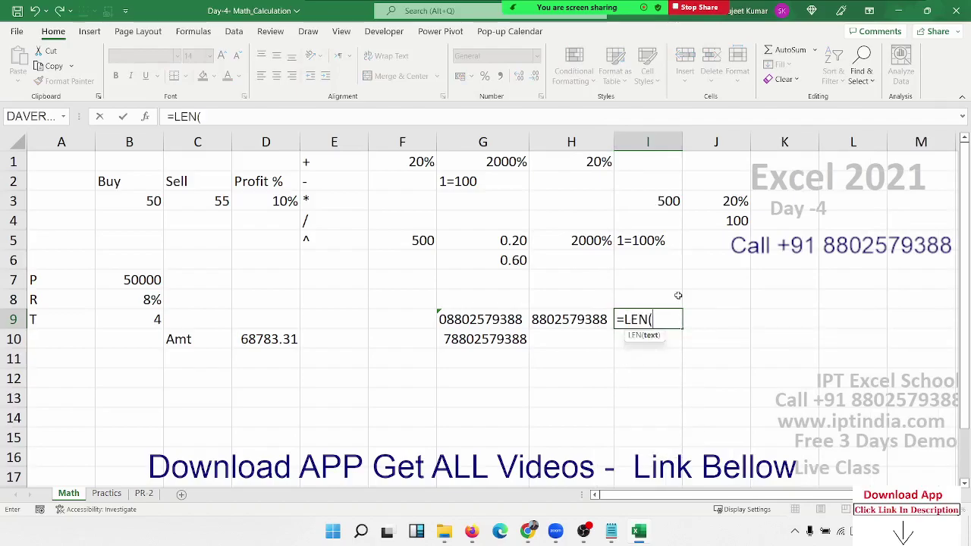
left_click(520, 317)
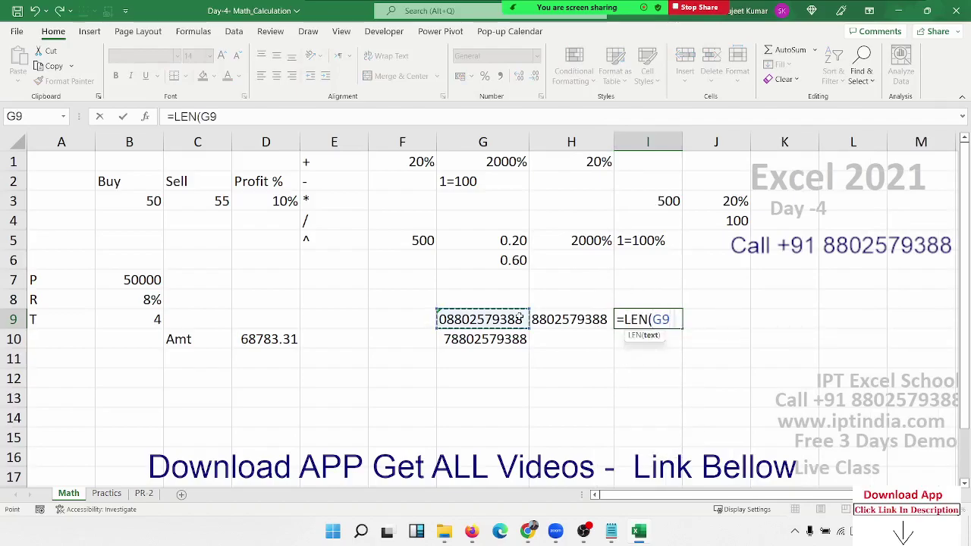
type(")")
key("Return")
Enter =I9-1 in J9 to show the length minus one
key("Up")
key("Right")
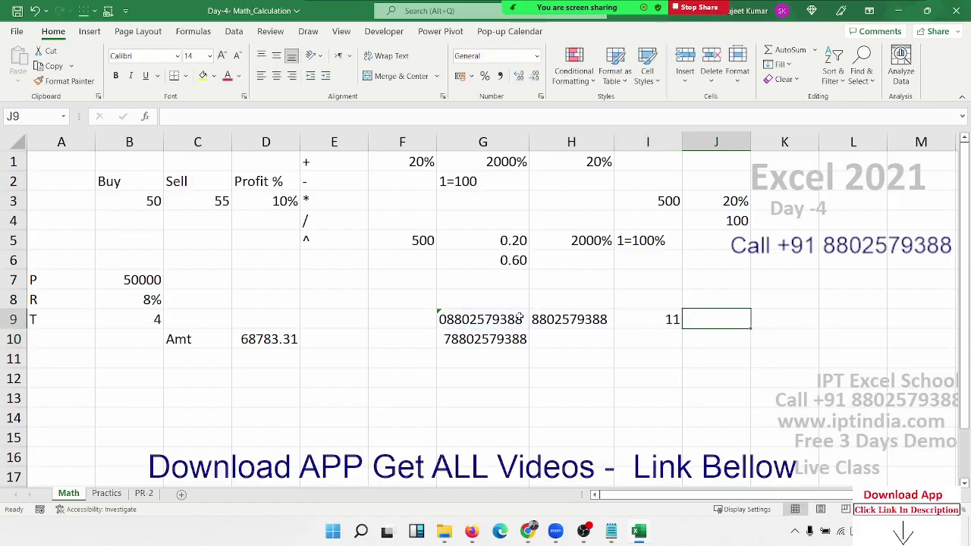
type("=")
key("Left")
type("-1")
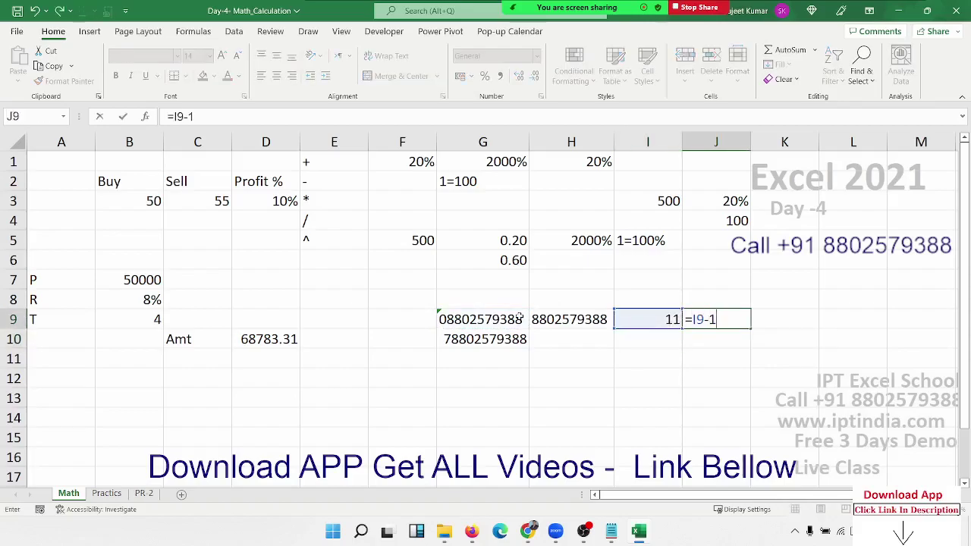
key("Return")
Review the formulas in H9, I9 and J9 without changing them
key("Up")
key("Left")
key("Left")
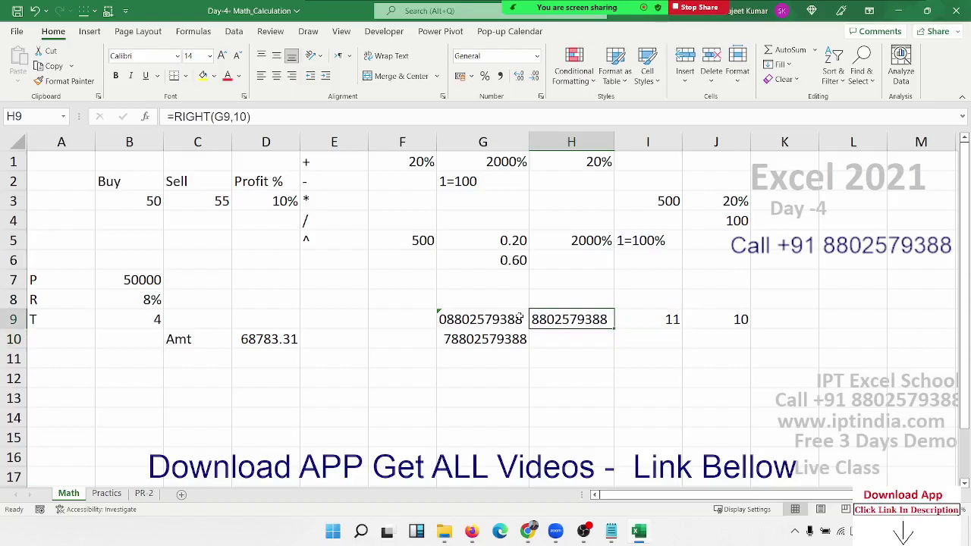
key("Right")
key("Right")
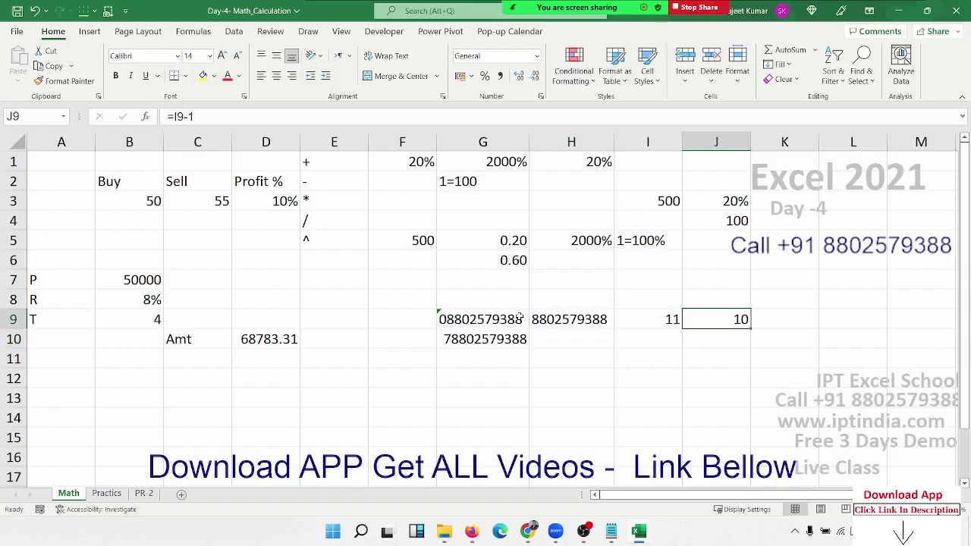
double_click(743, 319)
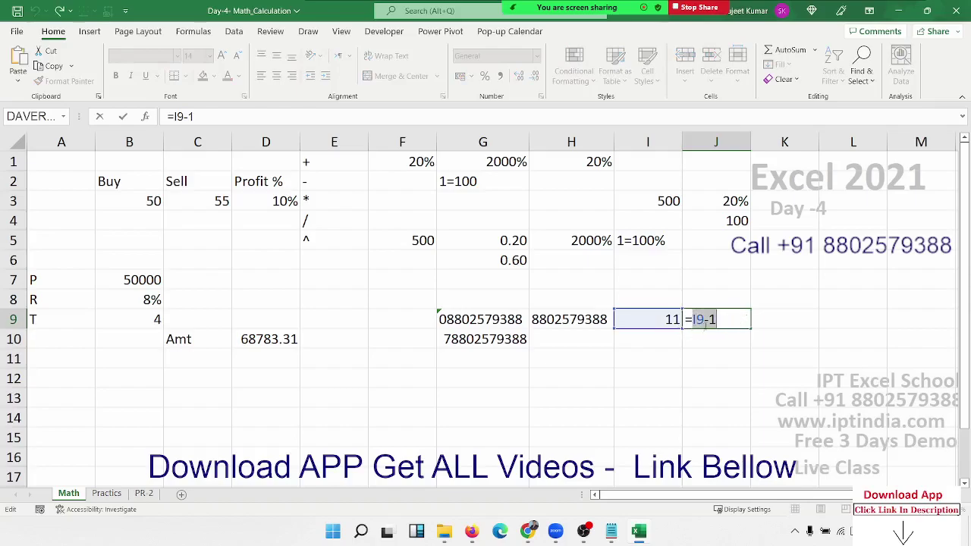
left_click(708, 319)
key("Escape")
Change I9 to =LEN(G9)-1, copy LEN(G9)-1, and select the 10 in H9's formula
double_click(681, 319)
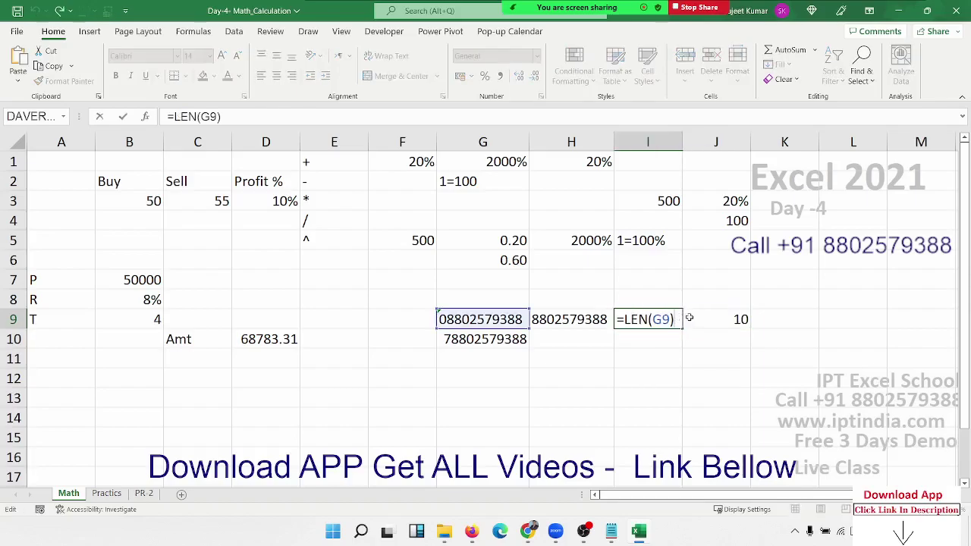
type("-1")
key("Return")
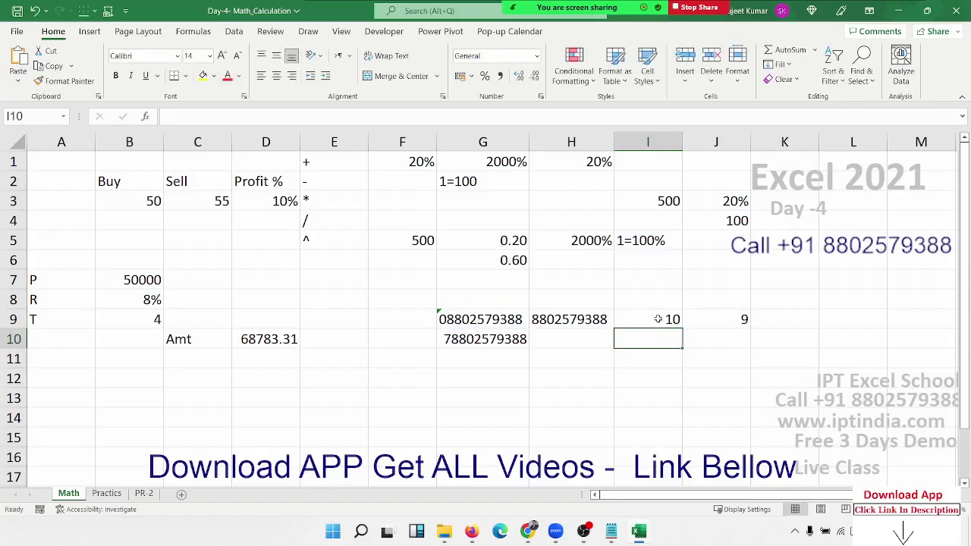
double_click(657, 319)
left_click_drag(627, 319, 689, 321)
key("ctrl+c")
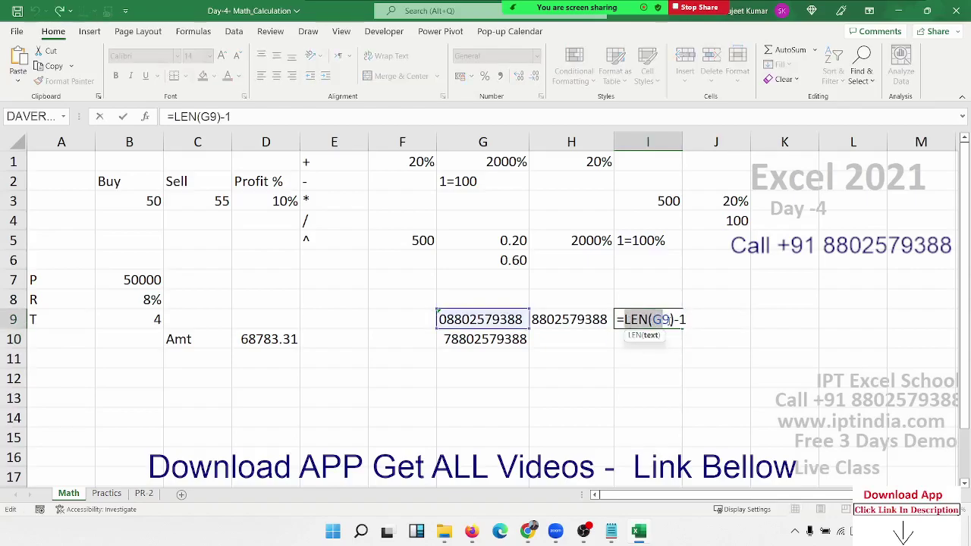
key("Escape")
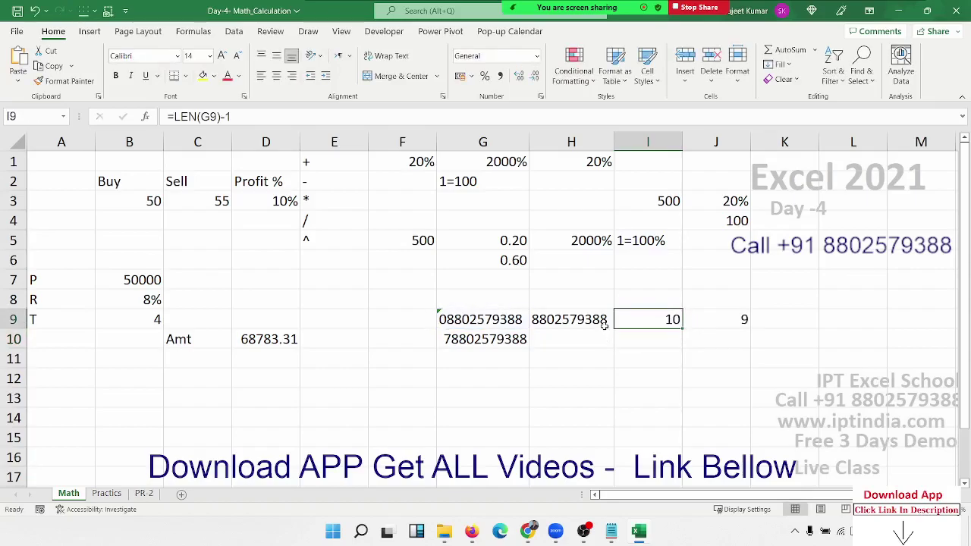
double_click(604, 319)
double_click(609, 319)
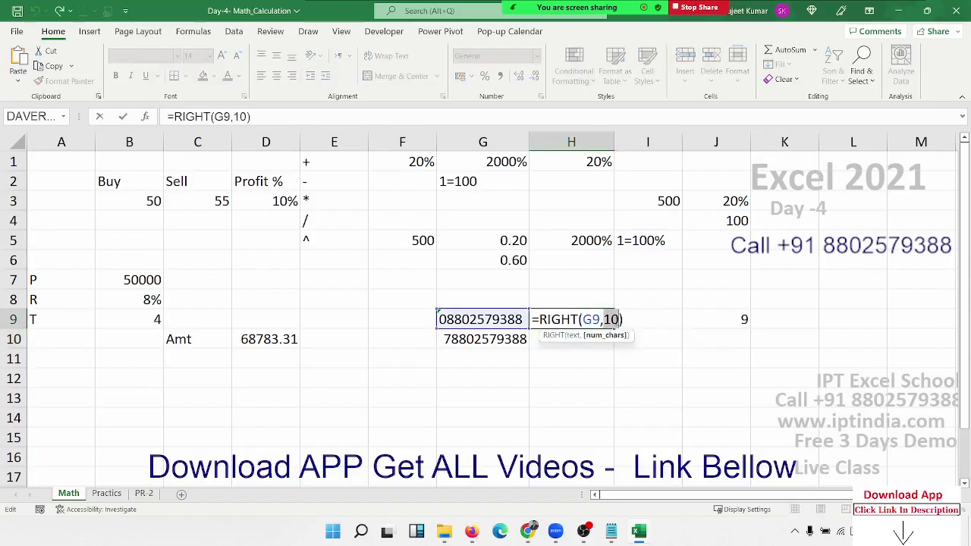
Paste LEN(G9)-1 over 10 to make =RIGHT(G9,LEN(G9)-1) and fill it down to H10
key("ctrl+v")
key("Return")
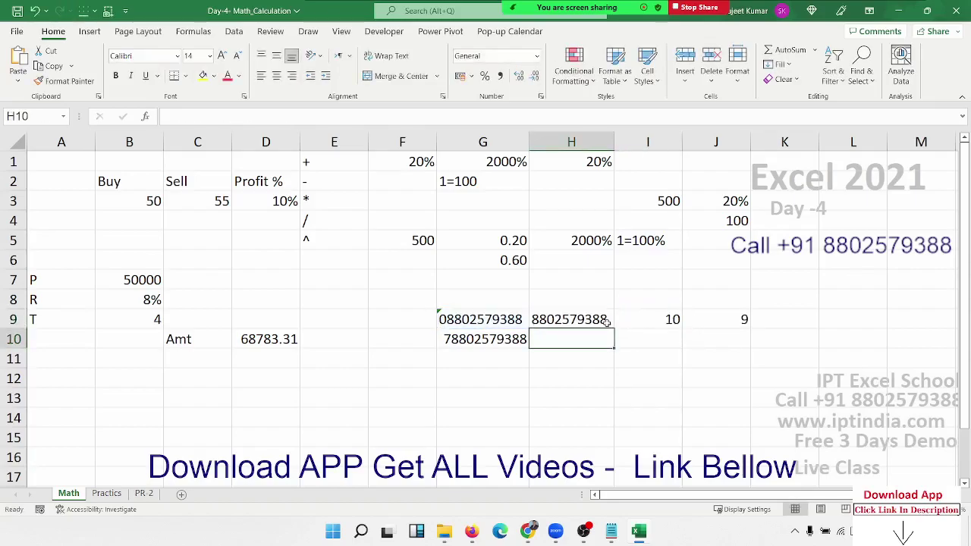
left_click(607, 323)
left_click_drag(611, 327, 612, 347)
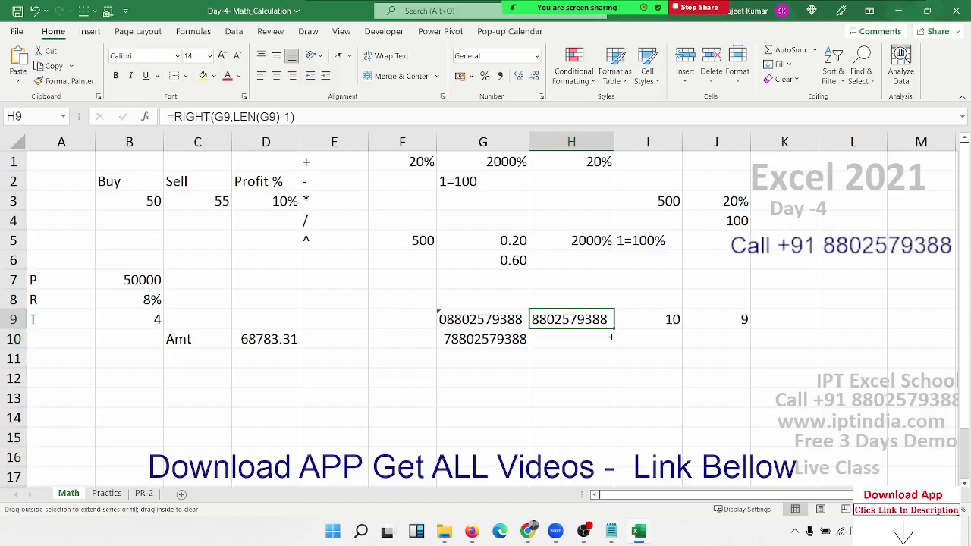
double_click(601, 322)
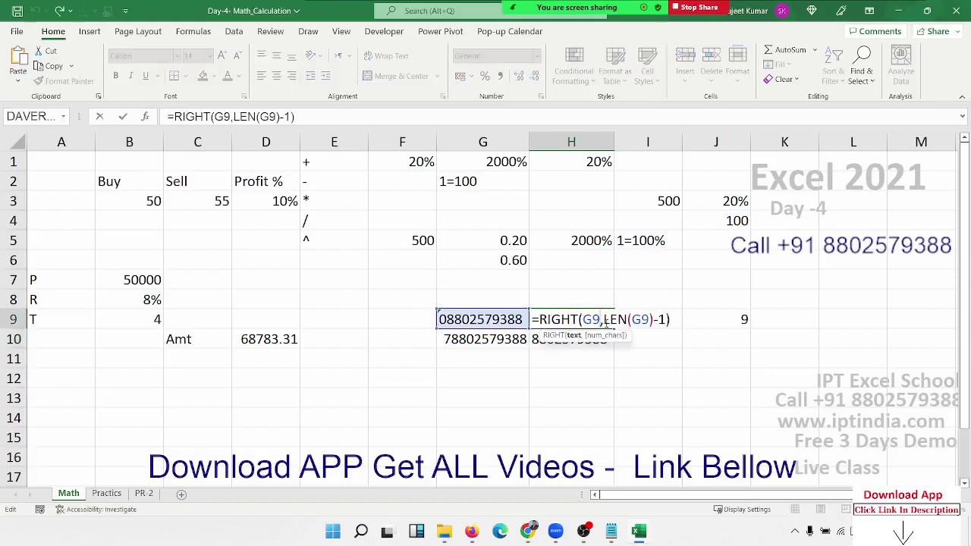